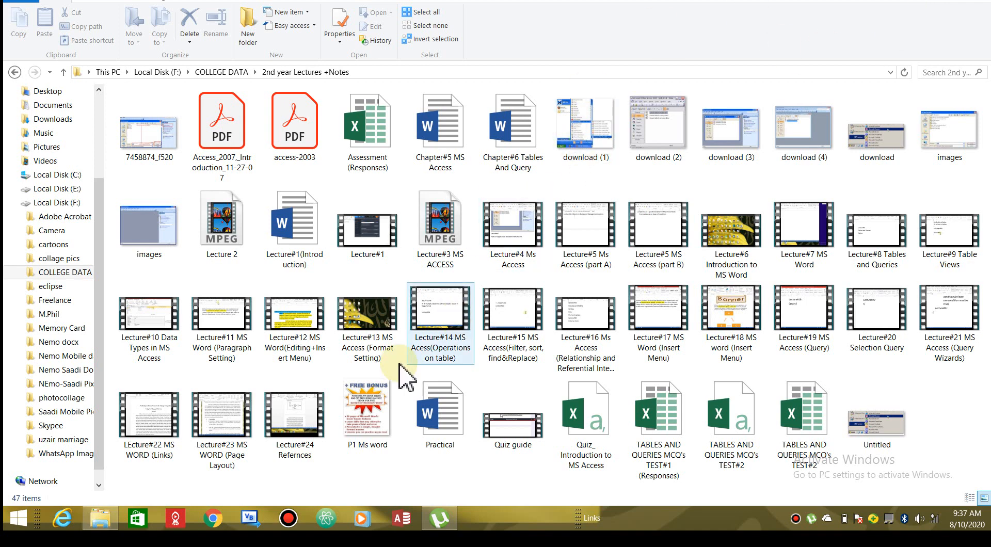
{"action": "double_click", "coordinate": [381, 427]}
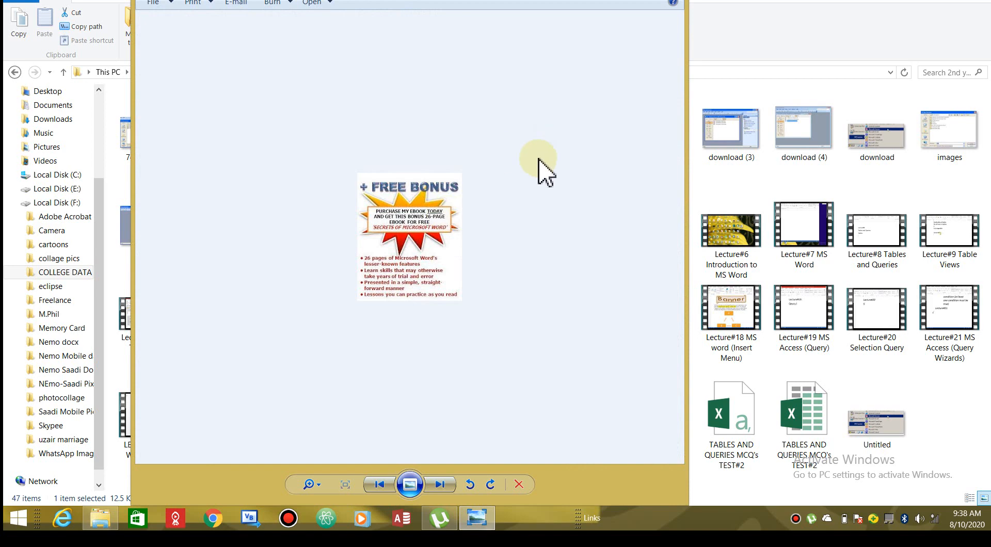
{"action": "left_click", "coordinate": [321, 487]}
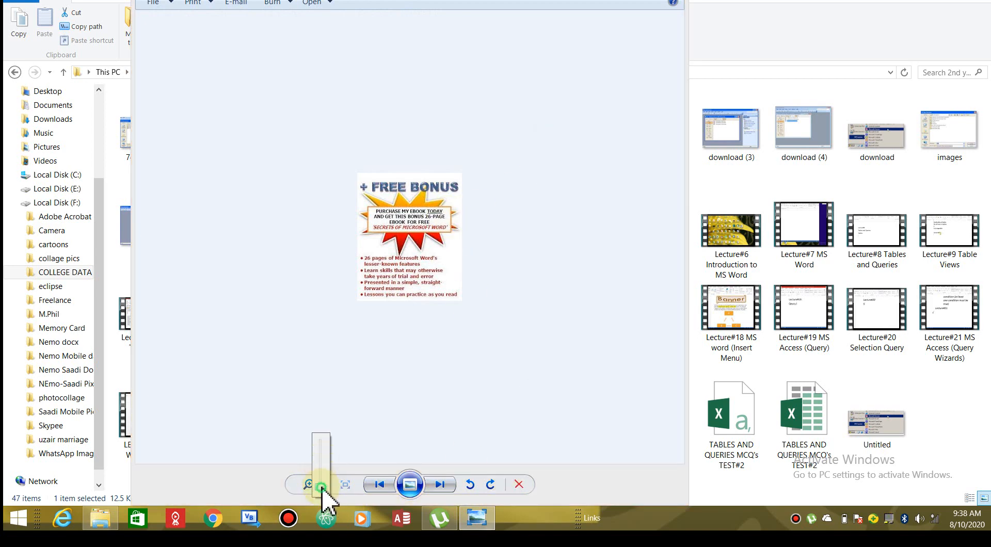
{"action": "left_click", "coordinate": [321, 471]}
{"action": "left_click_drag", "start_coordinate": [321, 471], "coordinate": [322, 466]}
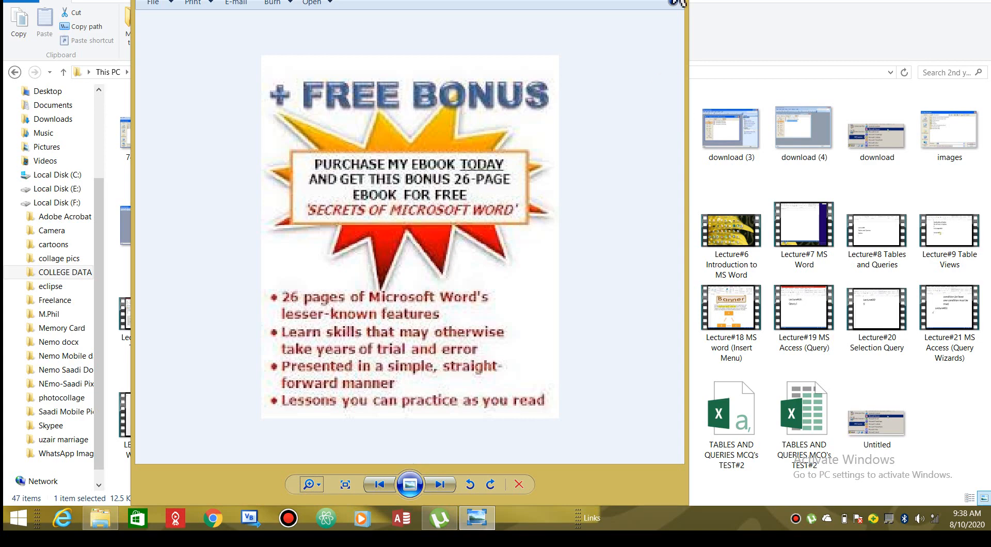
{"action": "left_click", "coordinate": [679, 2]}
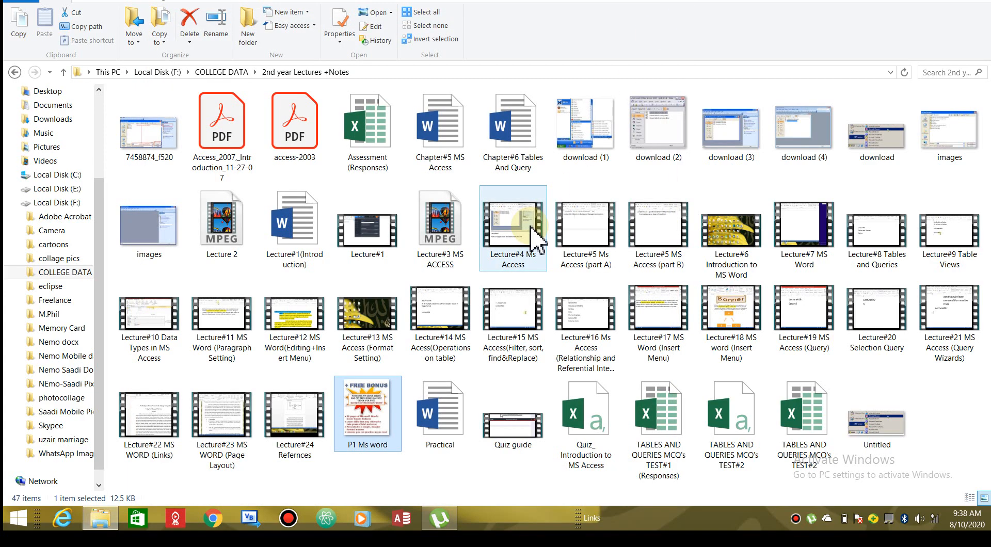
{"action": "mouse_move", "coordinate": [534, 239]}
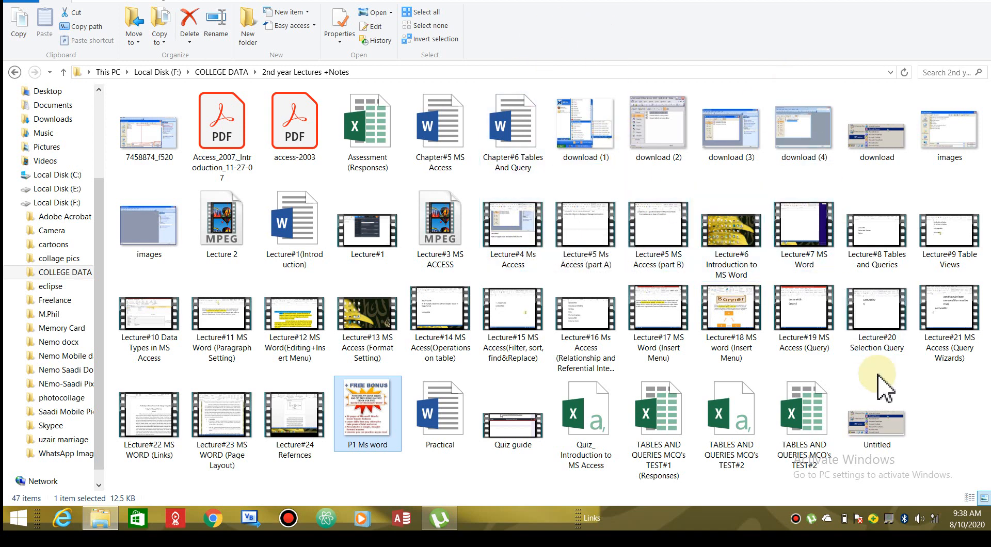
{"action": "double_click", "coordinate": [878, 431]}
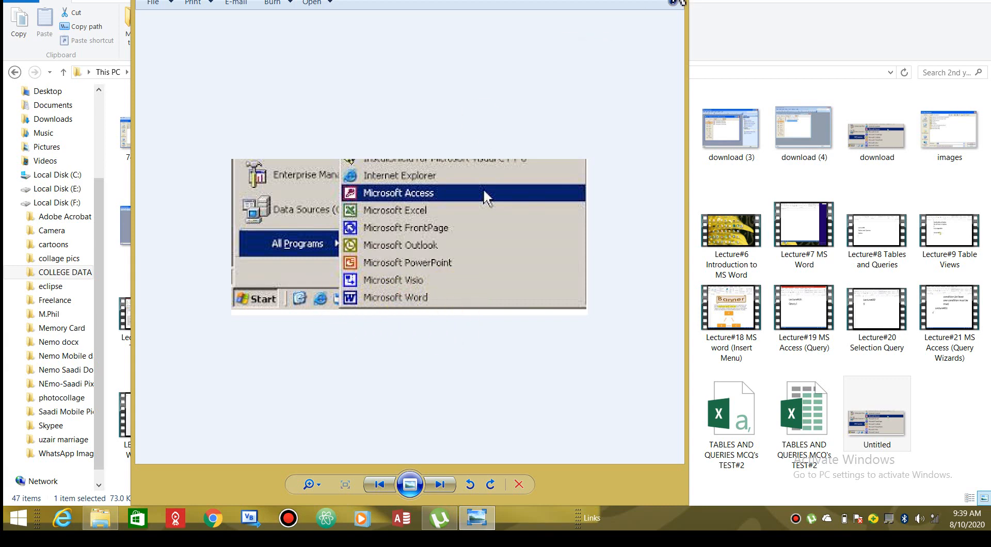
{"action": "left_click", "coordinate": [681, 3]}
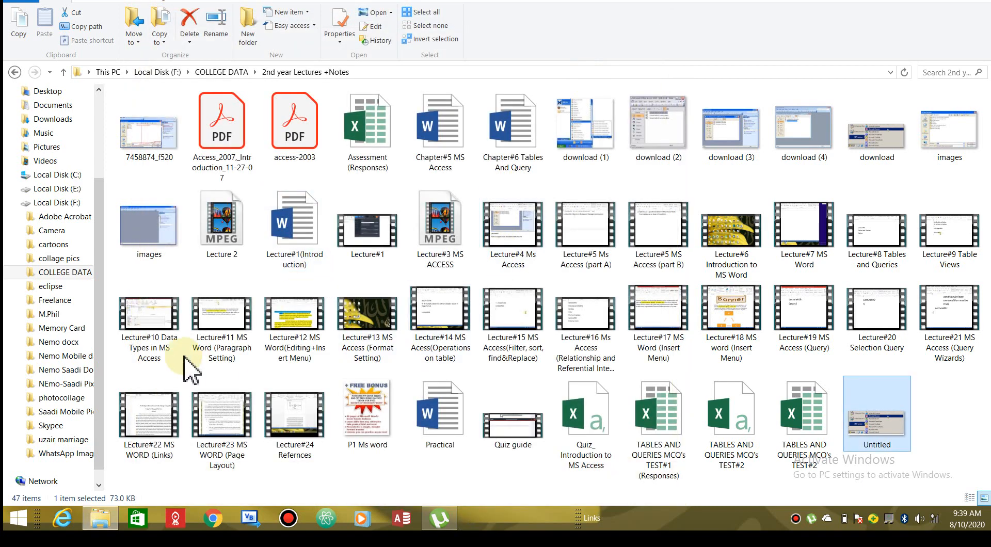
Search the Start screen's Apps list for 'word' and launch Word 2013
{"action": "left_click", "coordinate": [21, 523]}
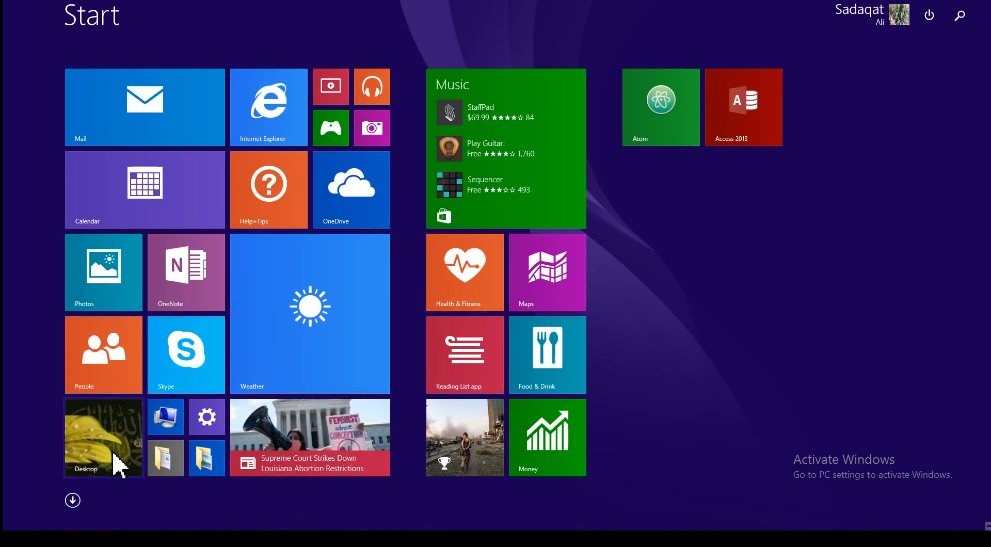
{"action": "left_click", "coordinate": [72, 500]}
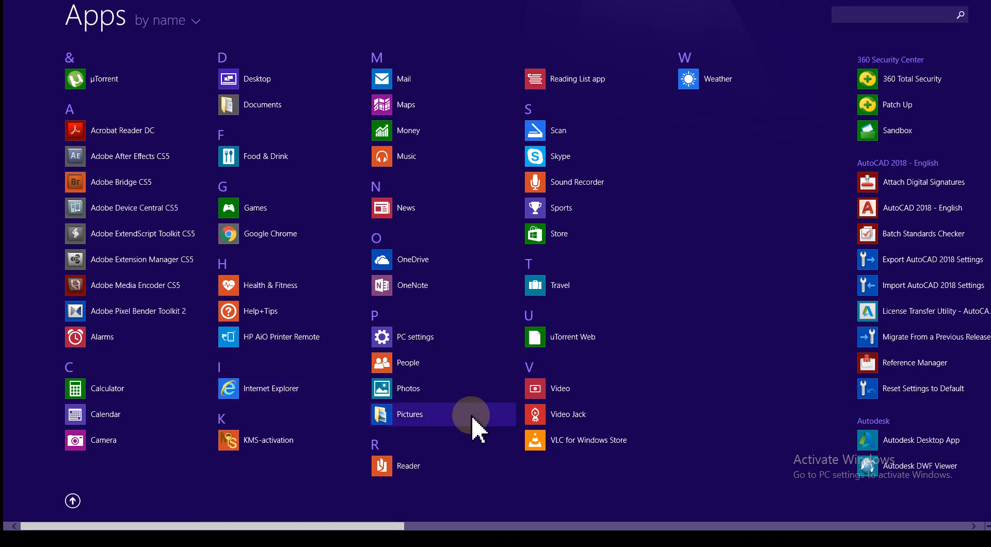
{"action": "left_click", "coordinate": [855, 16]}
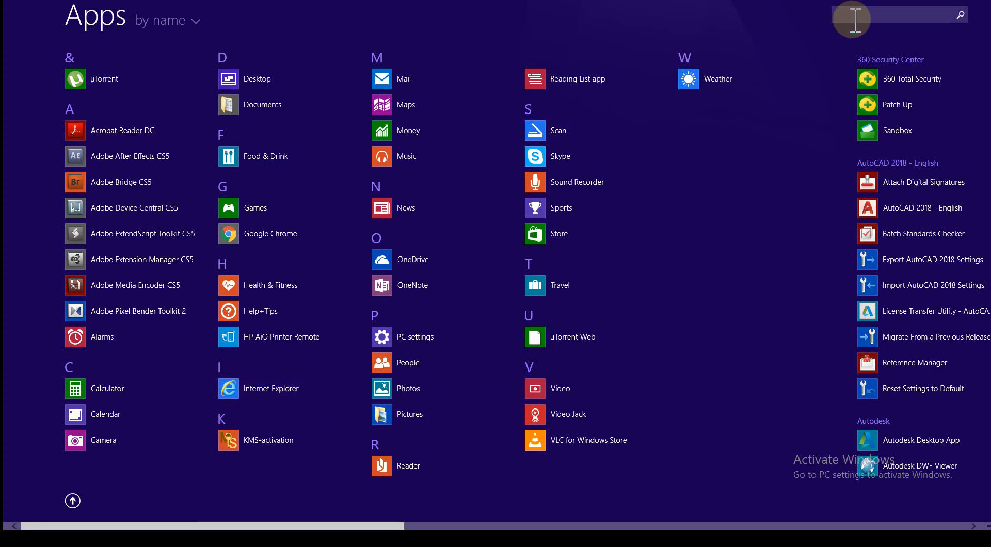
{"action": "type", "text": "wpro"}
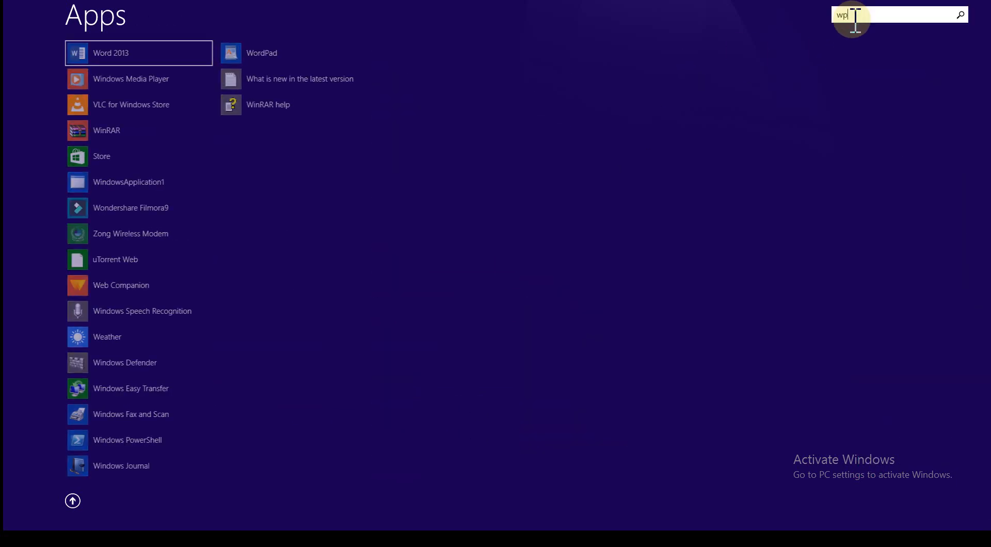
{"action": "key", "text": "BackSpace"}
{"action": "key", "text": "BackSpace"}
{"action": "key", "text": "BackSpace"}
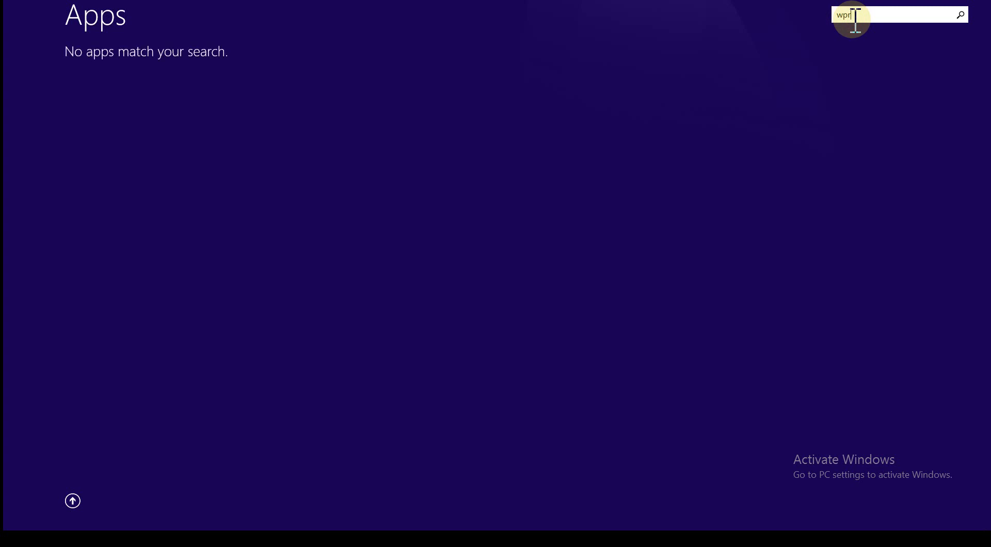
{"action": "type", "text": "ord"}
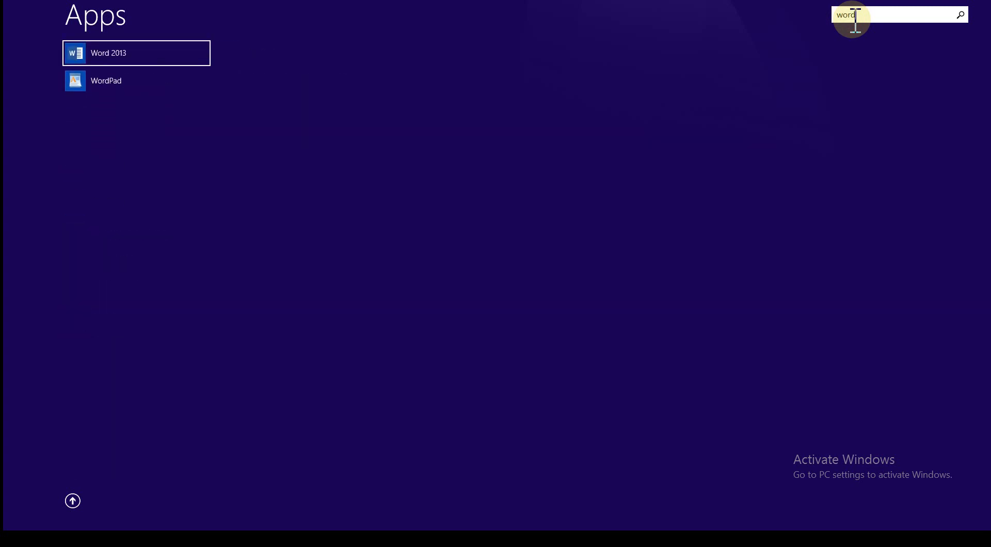
{"action": "left_click", "coordinate": [98, 53]}
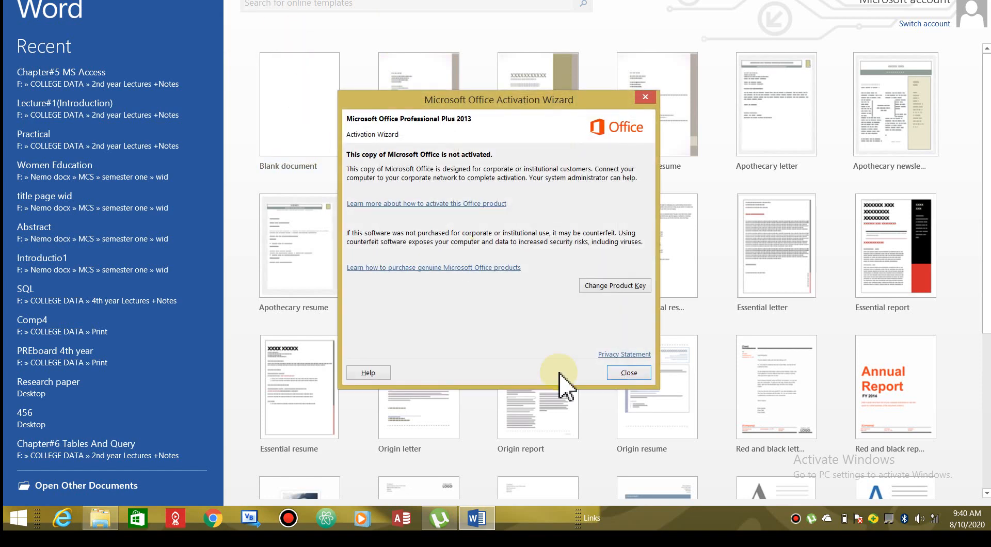
Dismiss the activation notice, create a blank document, and type 'Note:' on the first line
{"action": "left_click", "coordinate": [628, 373]}
{"action": "left_click", "coordinate": [287, 154]}
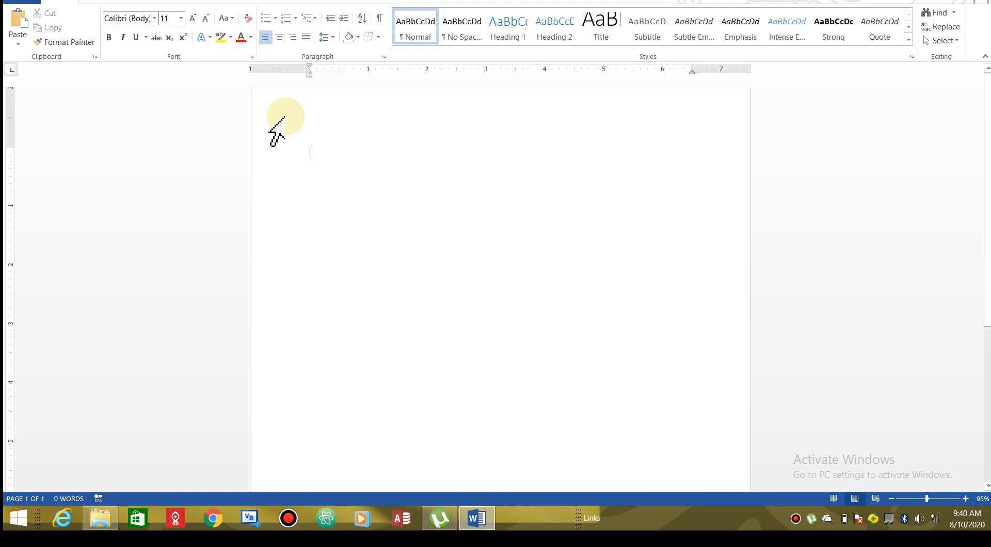
{"action": "type", "text": "I"}
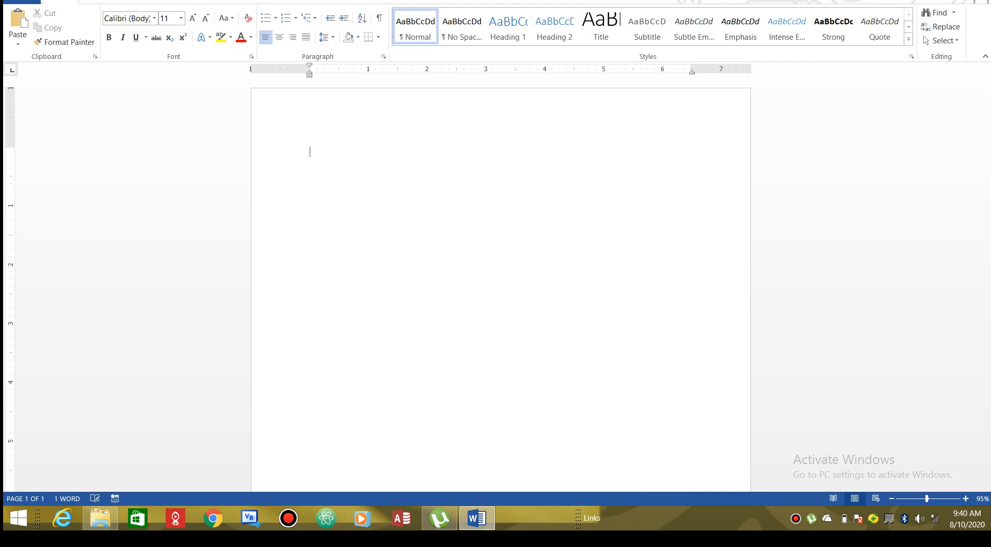
{"action": "type", "text": "Note:"}
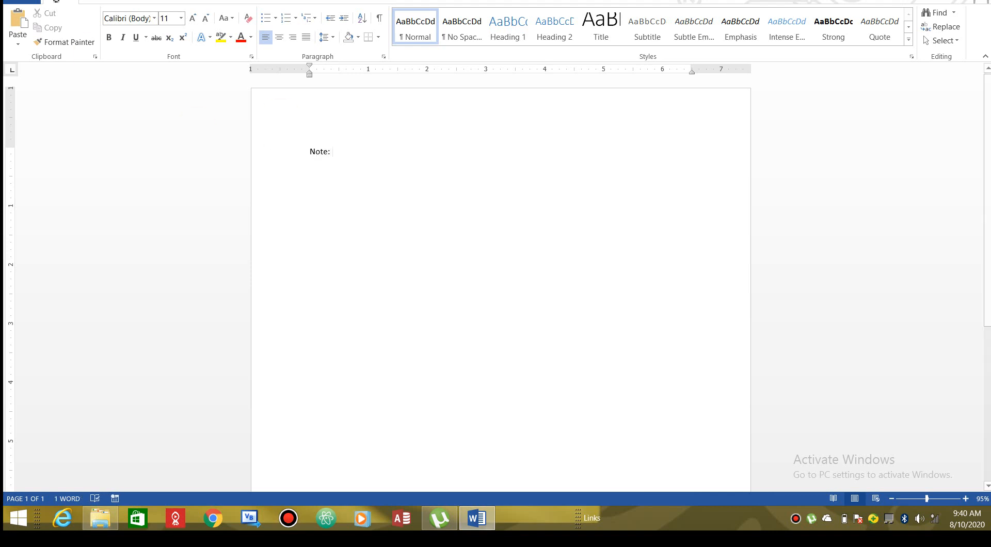
Make the word 'Note:' 28 point
{"action": "left_click", "coordinate": [181, 18]}
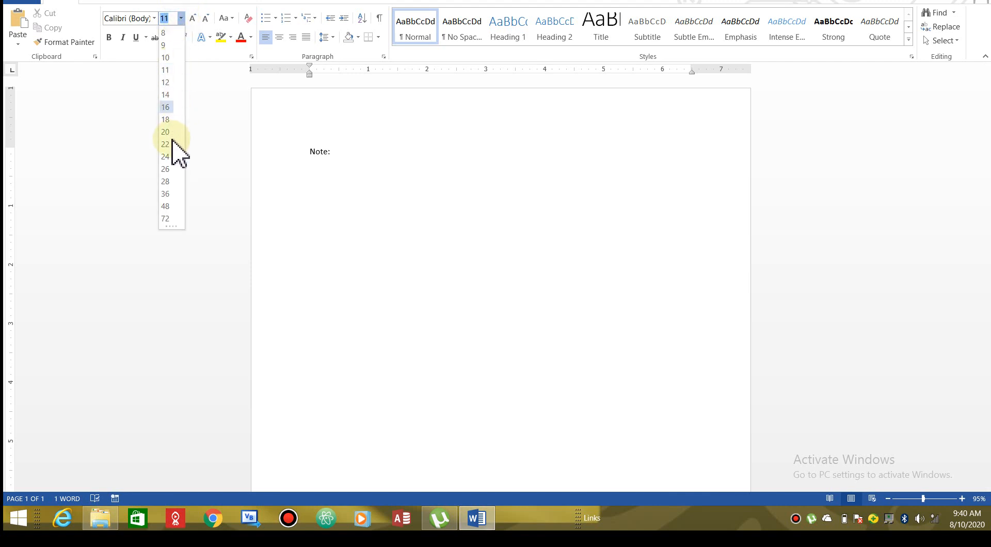
{"action": "left_click", "coordinate": [165, 180]}
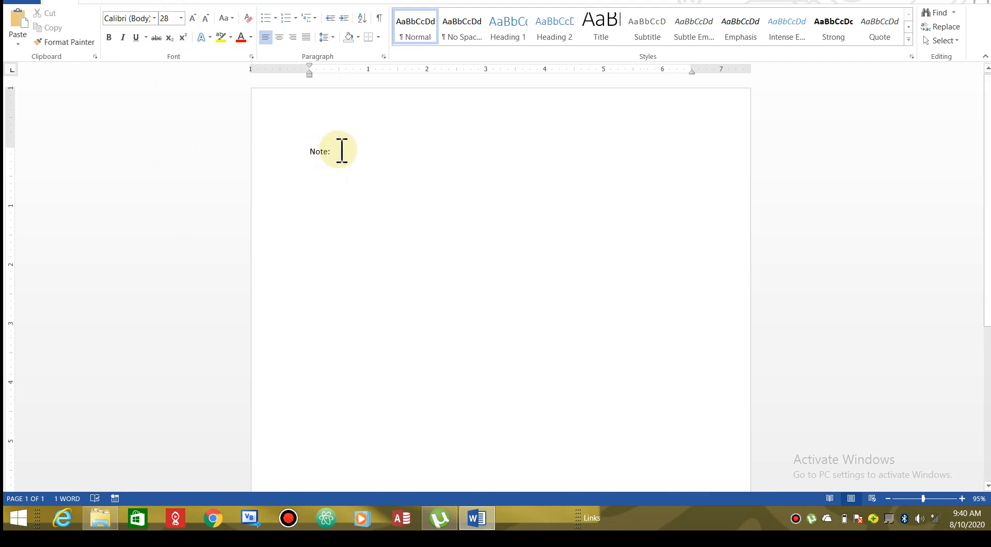
{"action": "left_click_drag", "start_coordinate": [339, 150], "coordinate": [281, 159]}
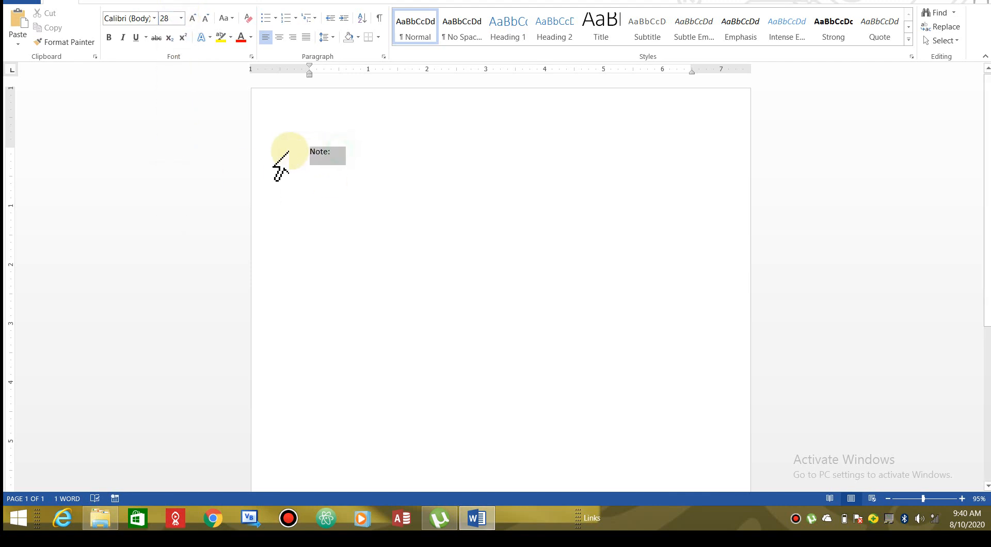
{"action": "left_click", "coordinate": [181, 18]}
{"action": "left_click", "coordinate": [165, 182]}
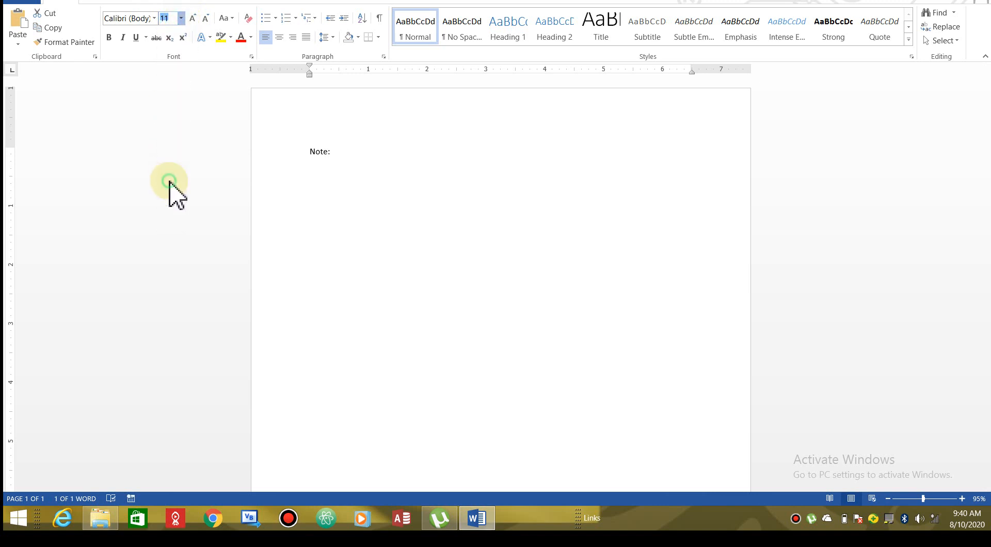
Type 'Save every little change' after Note: and restore the Word window from full screen
{"action": "left_click", "coordinate": [399, 146]}
{"action": "type", "text": "Save "}
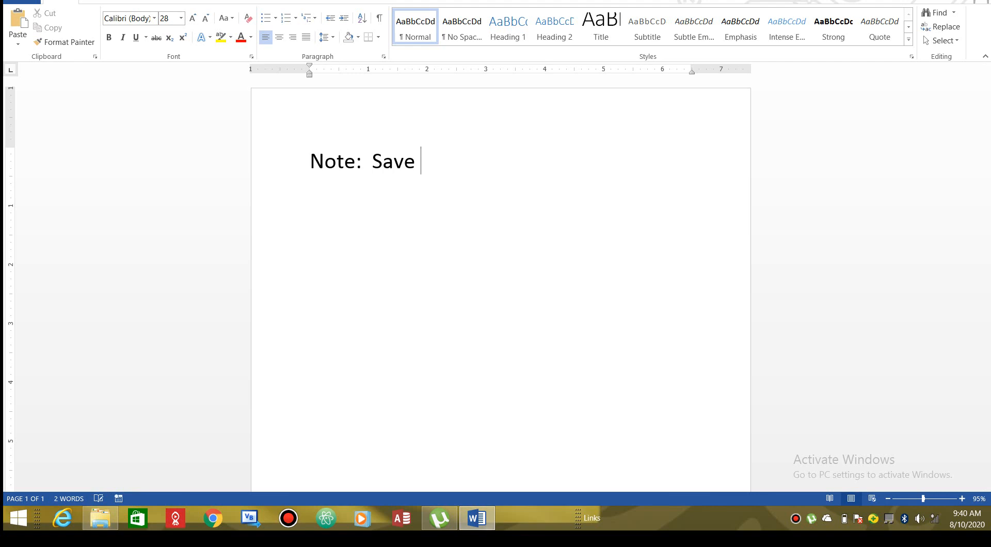
{"action": "type", "text": "every litt"}
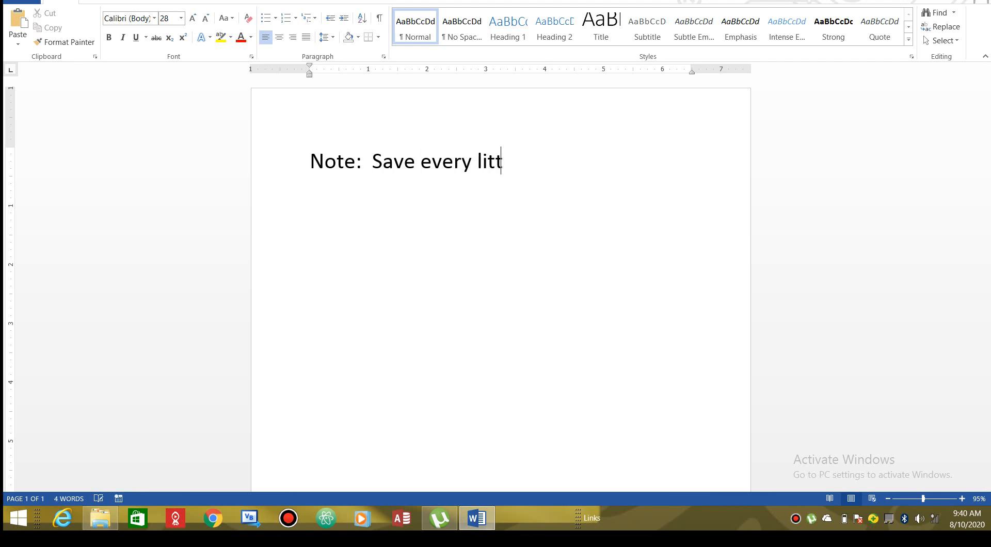
{"action": "type", "text": "le change"}
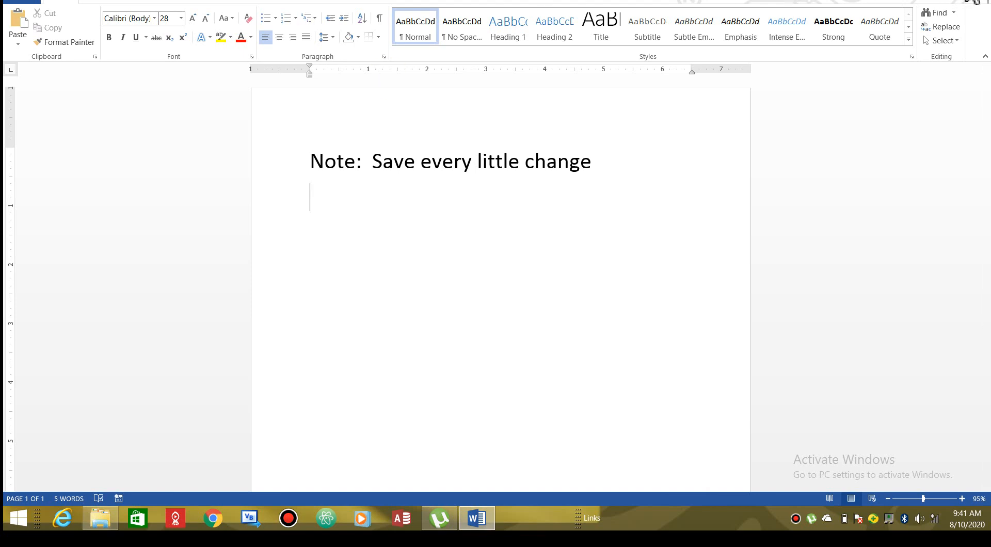
{"action": "left_click", "coordinate": [977, 3]}
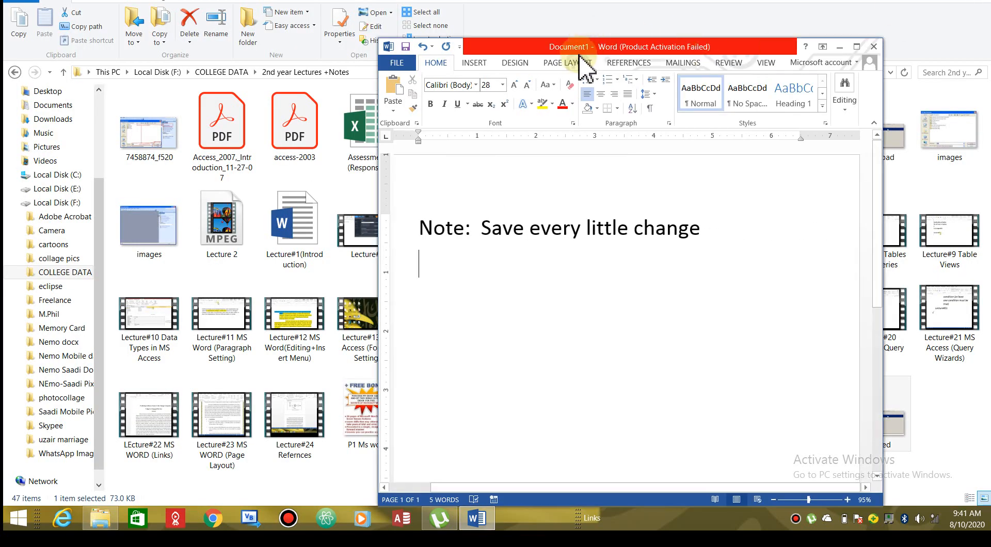
Move and widen the Word window, then type '1. save it with your roll Number.'
{"action": "left_click_drag", "start_coordinate": [580, 50], "coordinate": [459, 30]}
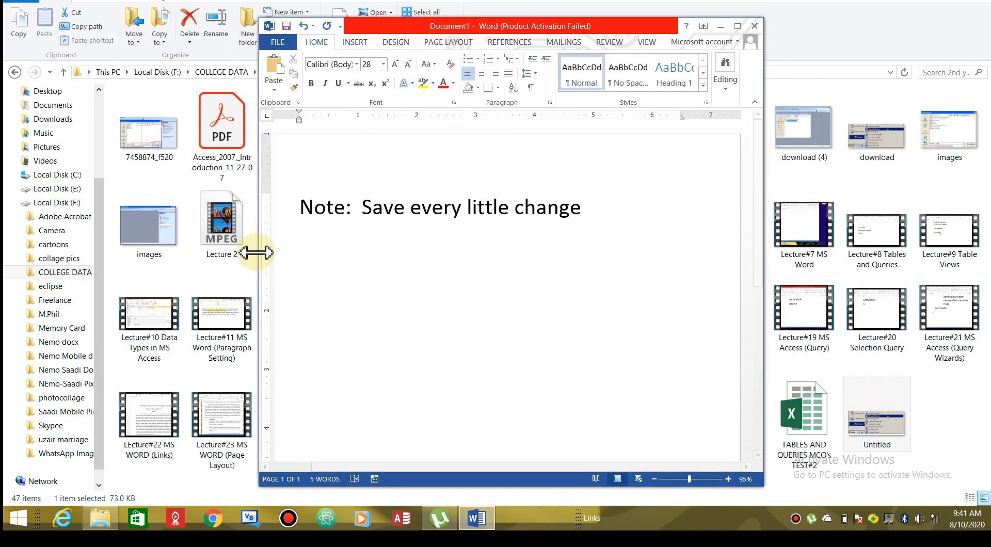
{"action": "left_click_drag", "start_coordinate": [259, 252], "coordinate": [78, 251]}
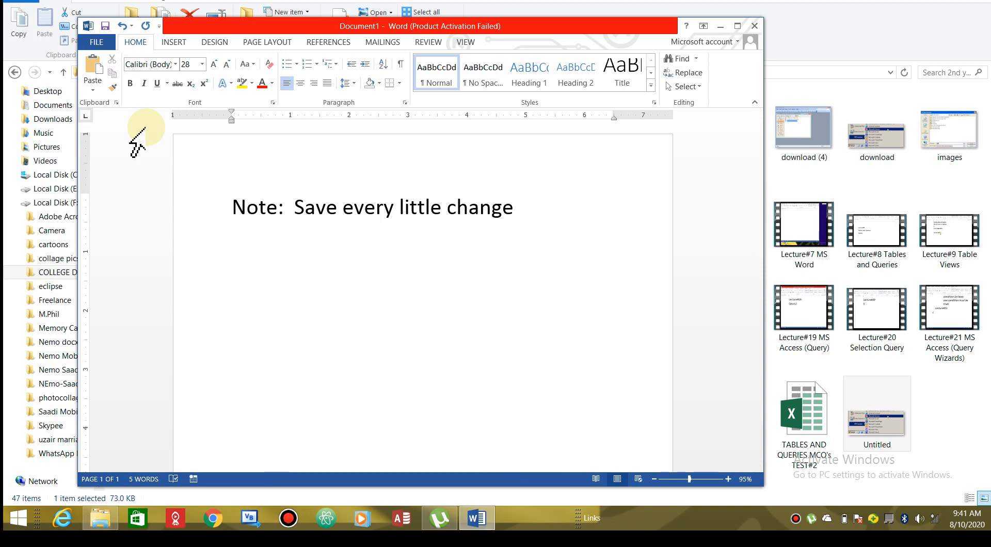
{"action": "type", "text": "1. save"}
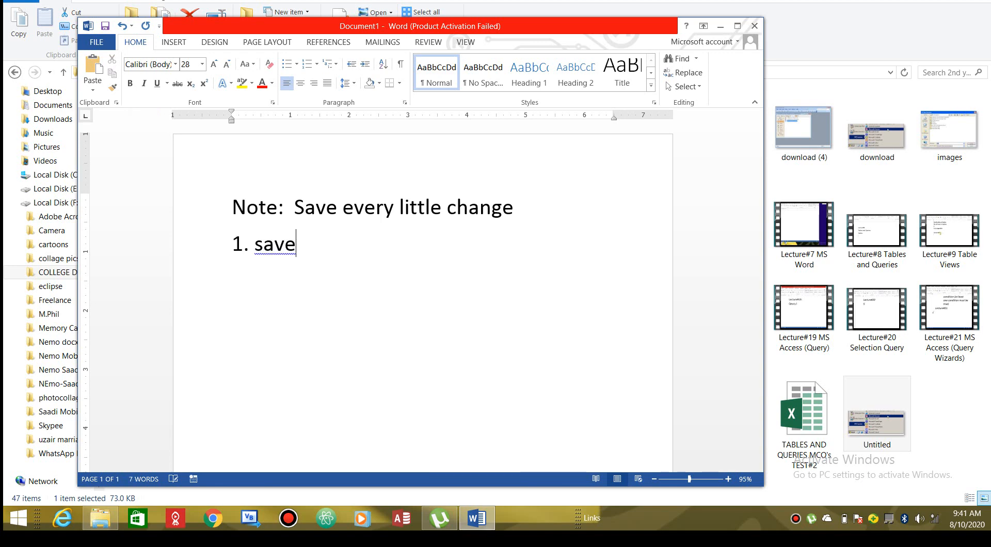
{"action": "type", "text": " it wit"}
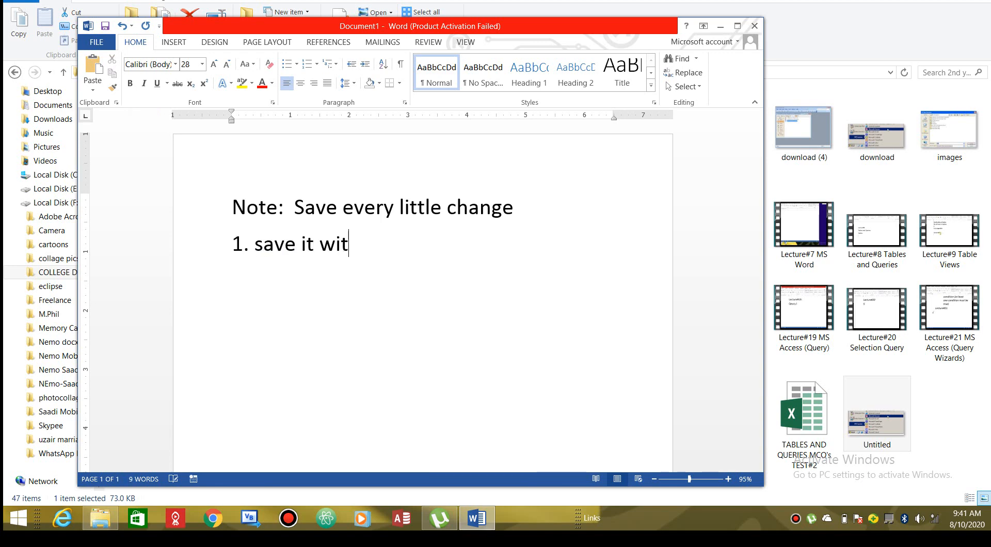
{"action": "type", "text": "h your"}
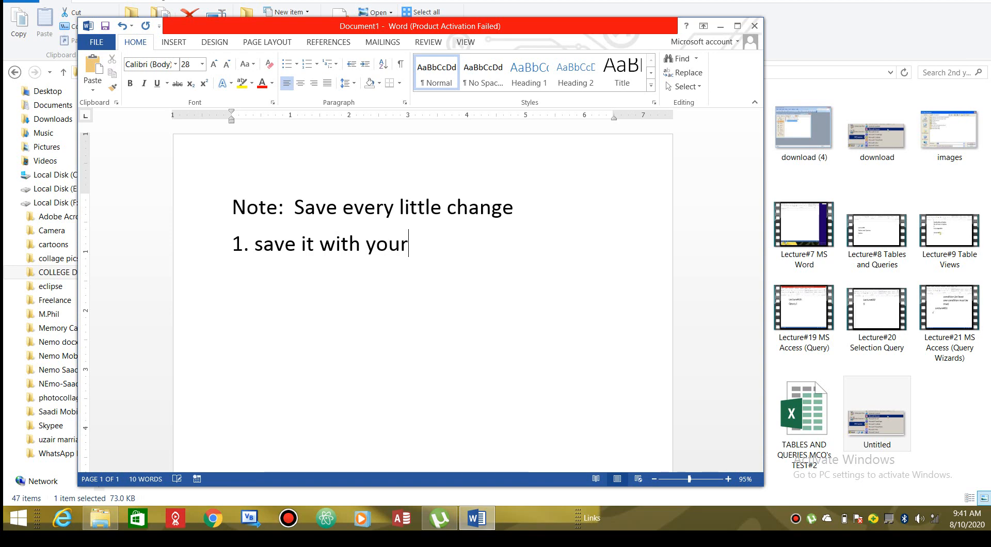
{"action": "type", "text": " roll Number."}
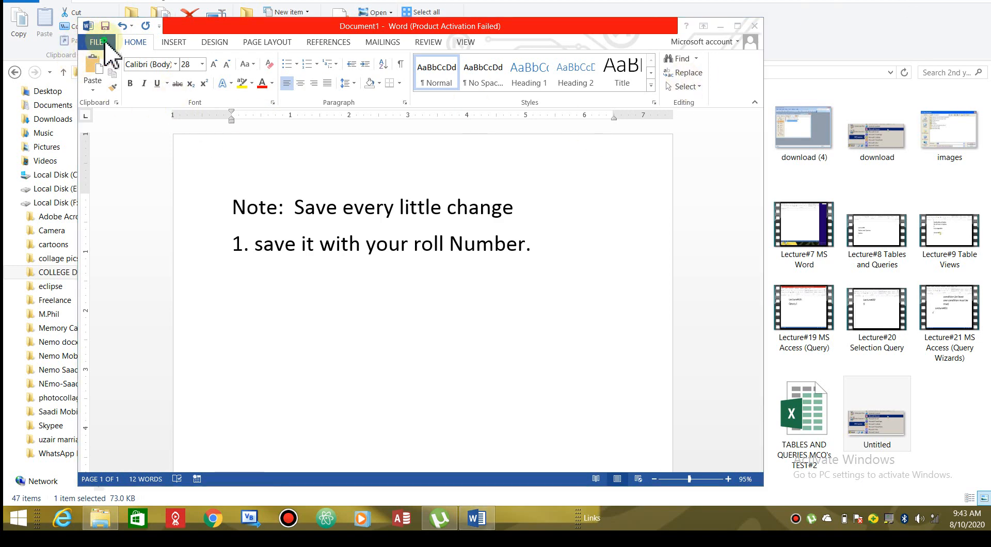
Go to Save As for this computer and choose the Desktop as the destination folder
{"action": "left_click", "coordinate": [98, 45]}
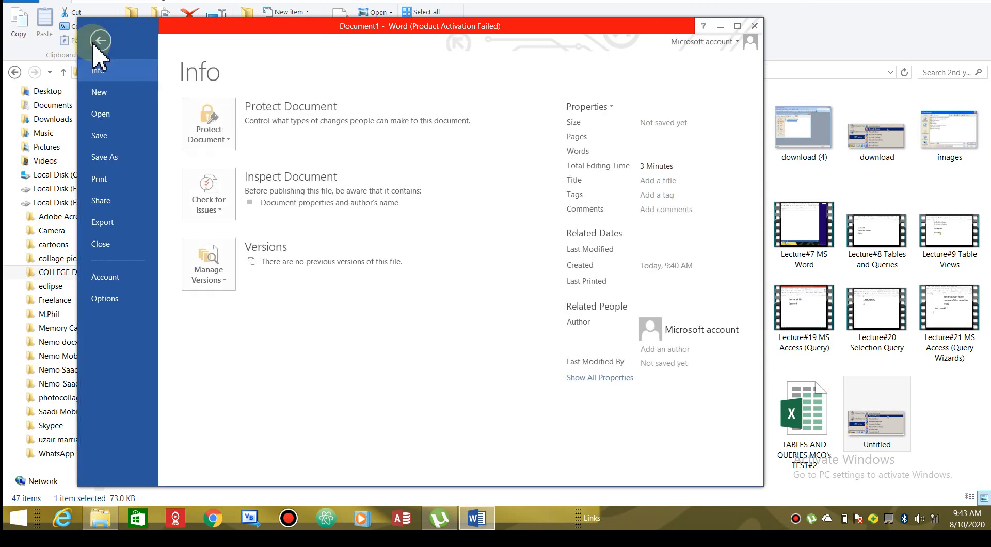
{"action": "left_click", "coordinate": [108, 156]}
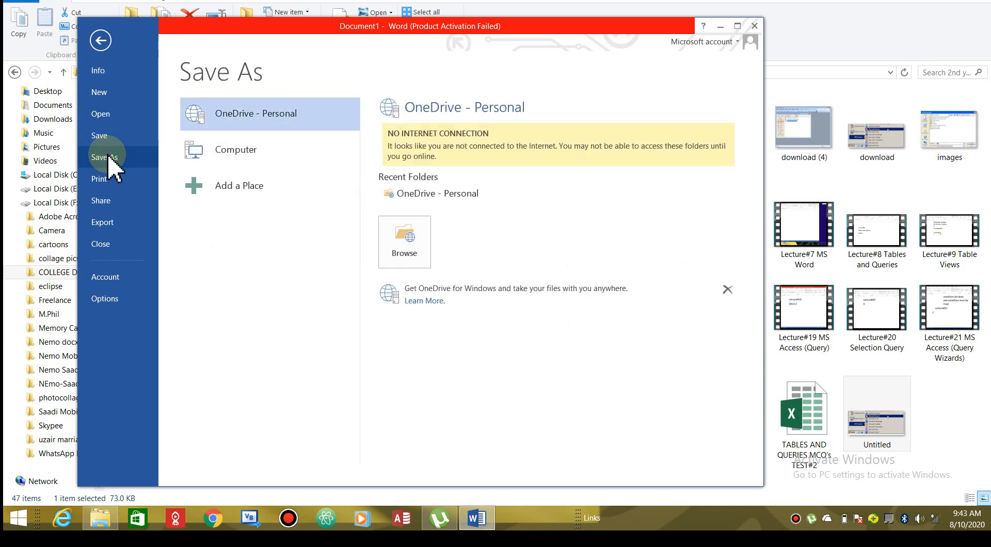
{"action": "left_click", "coordinate": [221, 165]}
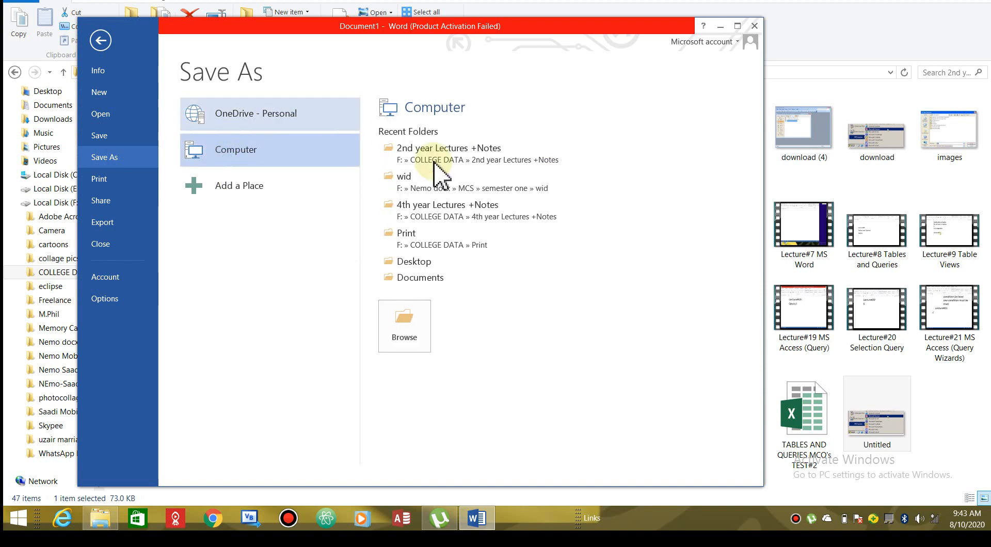
{"action": "left_click", "coordinate": [413, 262]}
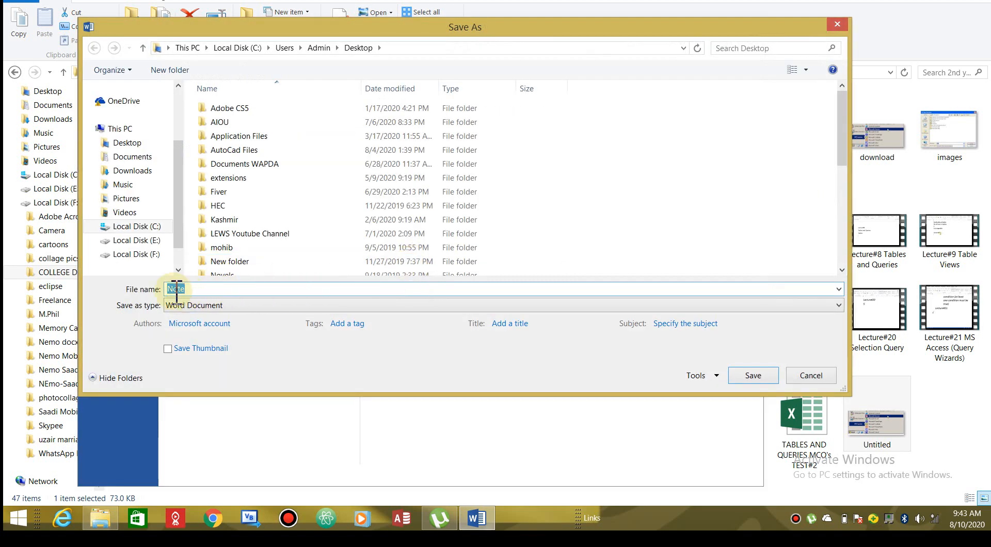
Replace the suggested name 'Note' with the slashed roll number and attempt to save
{"action": "left_click", "coordinate": [196, 289]}
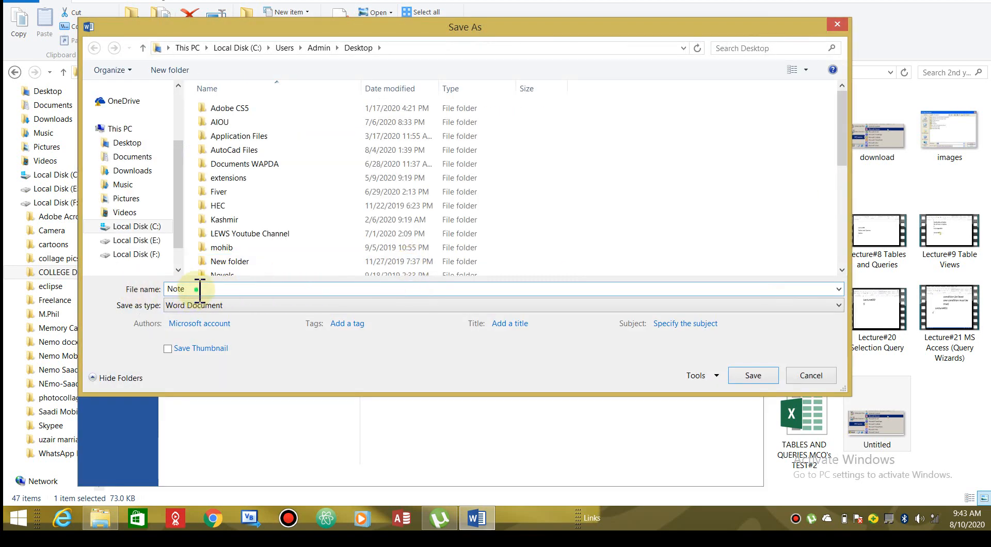
{"action": "left_click_drag", "start_coordinate": [199, 289], "coordinate": [166, 293]}
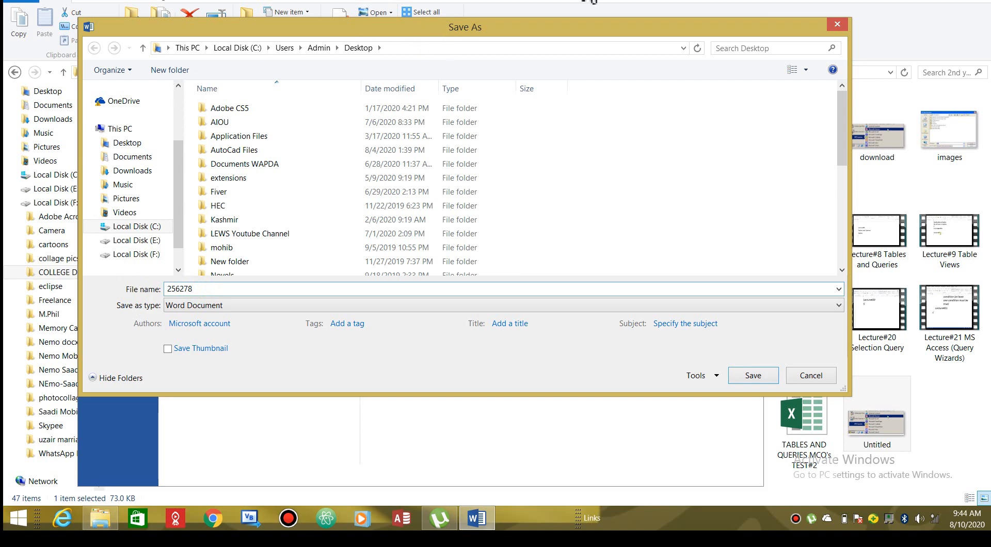
{"action": "left_click", "coordinate": [912, 1]}
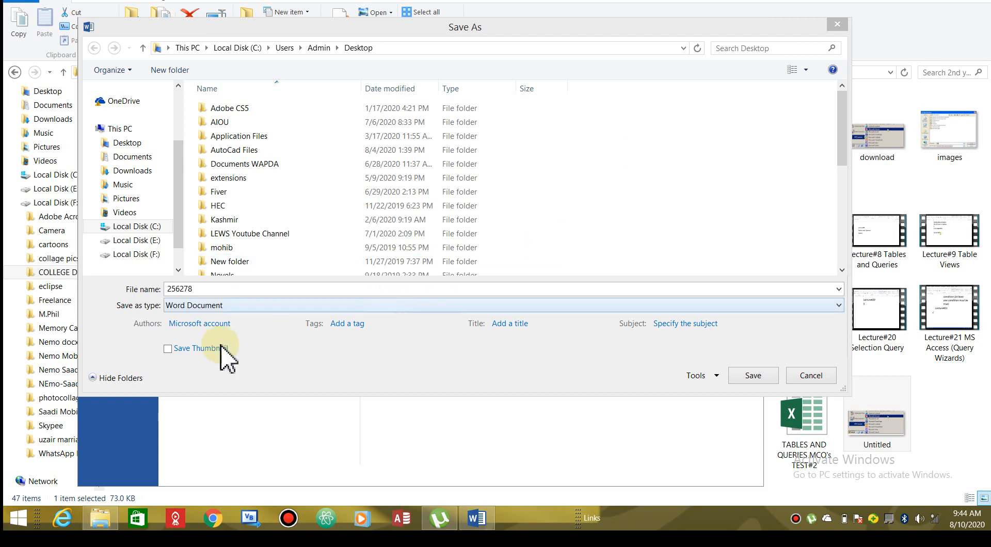
{"action": "left_click", "coordinate": [201, 289]}
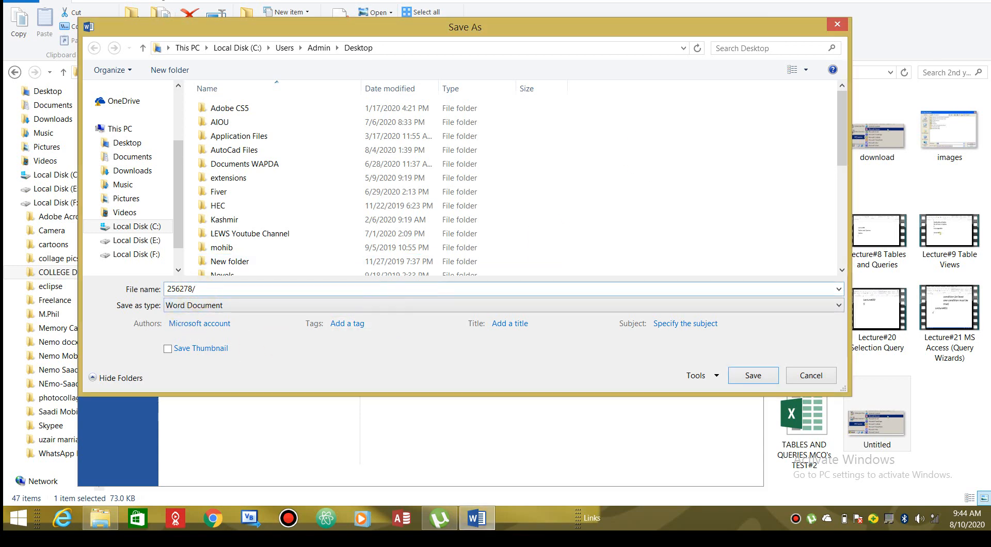
{"action": "type", "text": "/23548"}
{"action": "left_click", "coordinate": [754, 376]}
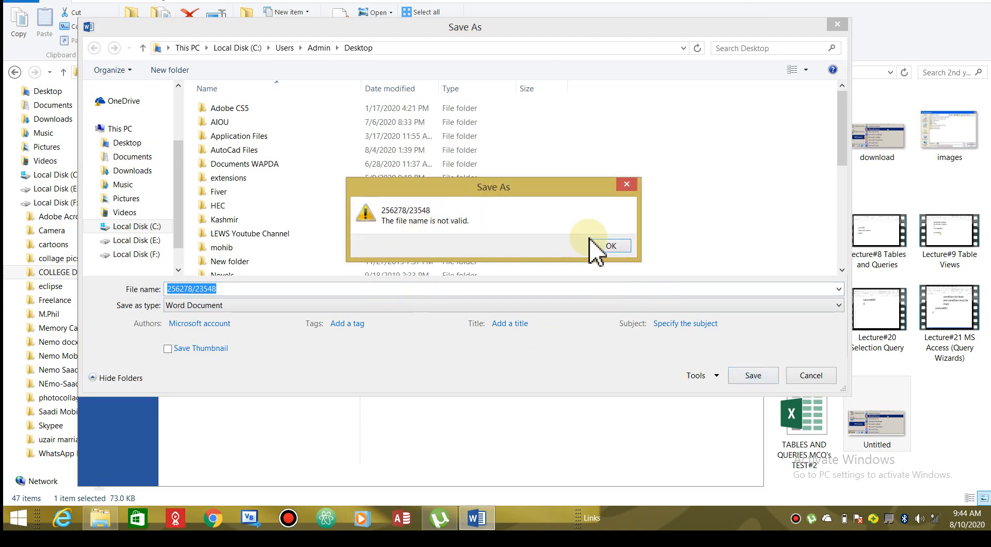
Dismiss the invalid file name warning and replace the slash in the name with a space
{"action": "left_click", "coordinate": [599, 248]}
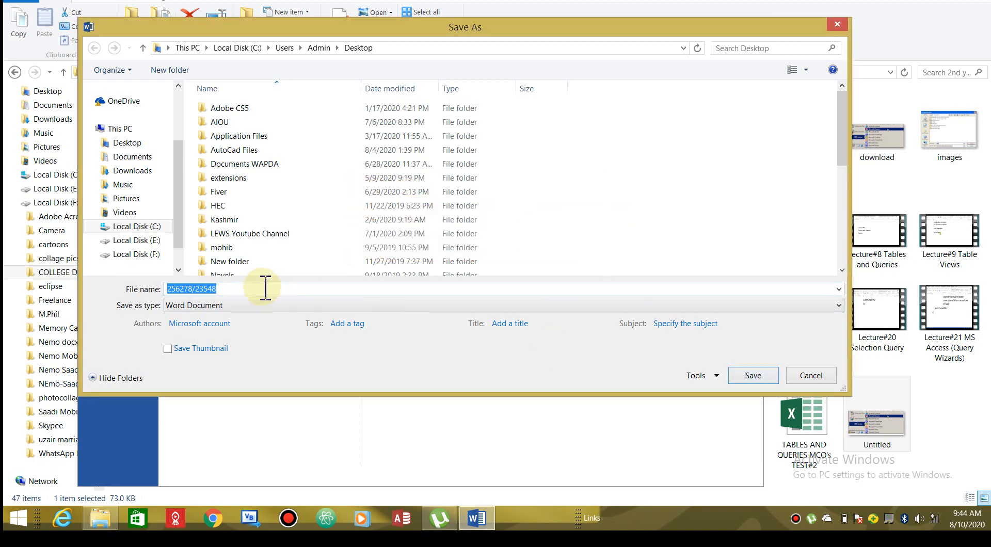
{"action": "double_click", "coordinate": [201, 289]}
{"action": "left_click", "coordinate": [200, 289]}
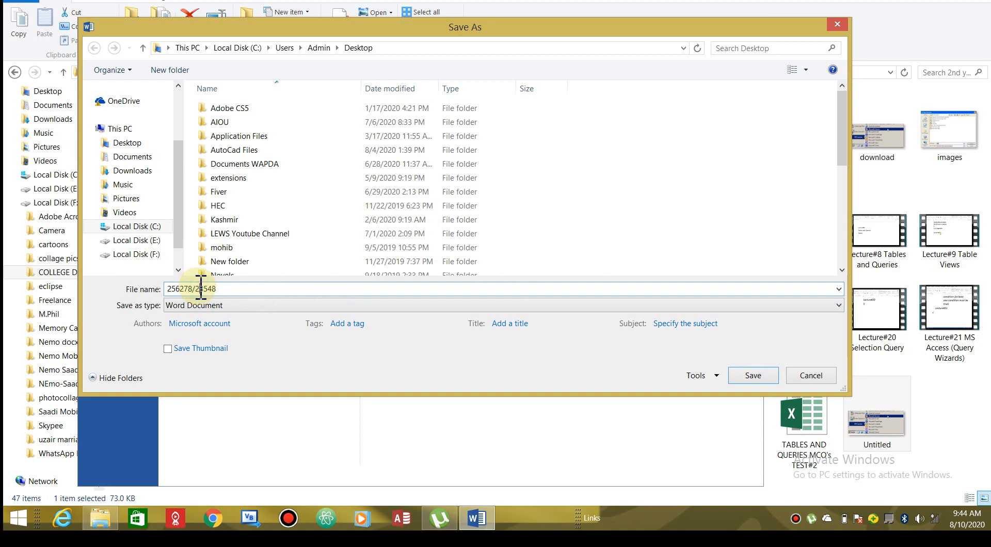
{"action": "key", "text": "BackSpace"}
{"action": "type", "text": ","}
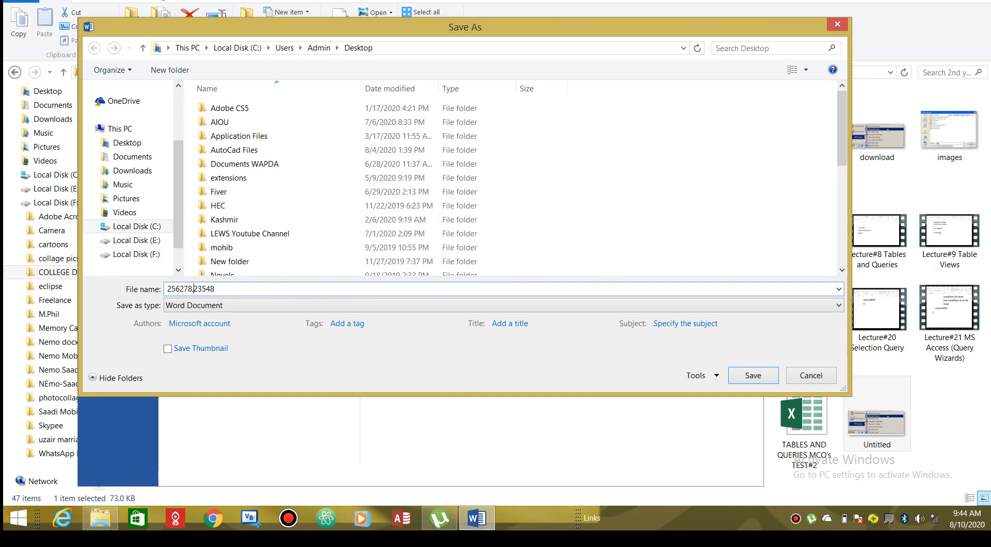
{"action": "key", "text": "BackSpace"}
Save under the roll-number name, confirm the icon on the desktop, then bring Word back
{"action": "left_click", "coordinate": [751, 376]}
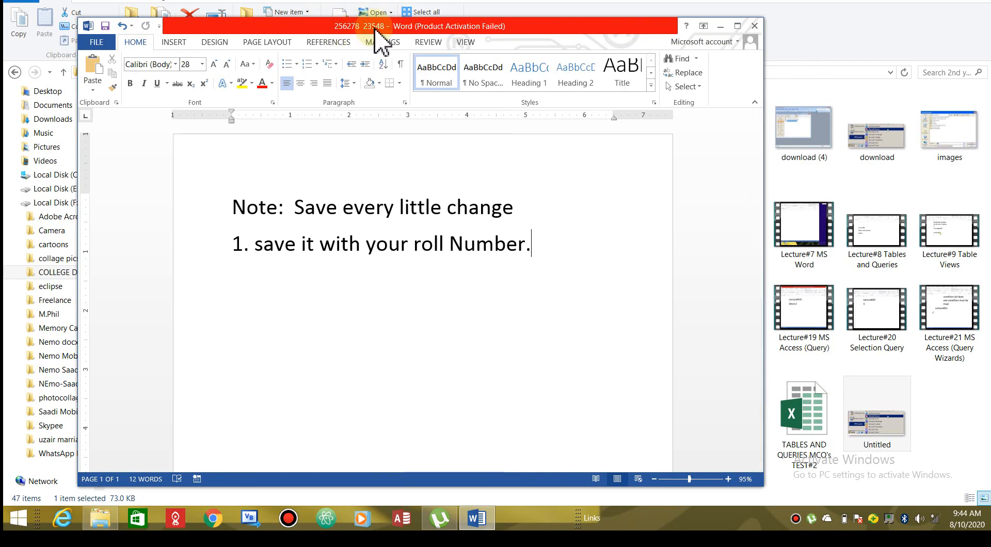
{"action": "left_click", "coordinate": [944, 2]}
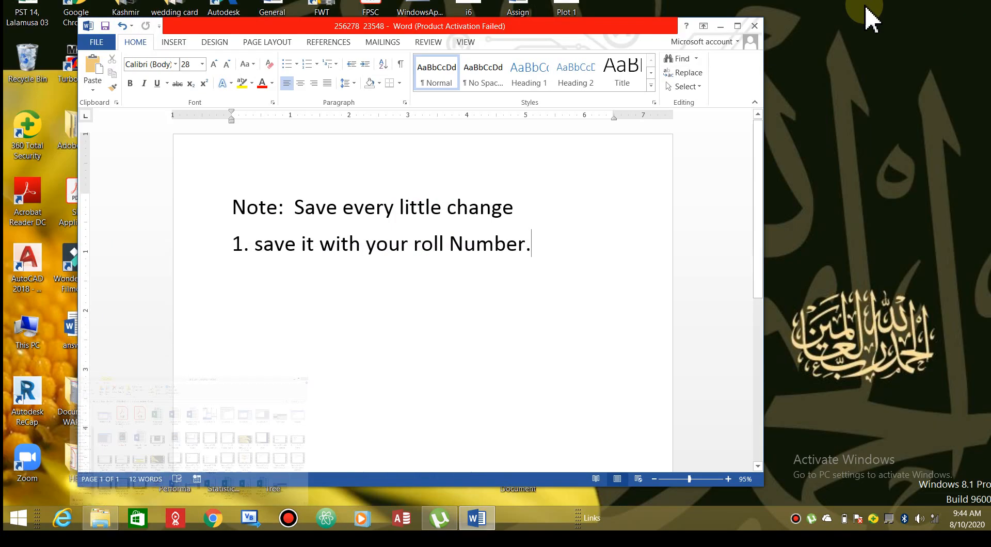
{"action": "left_click", "coordinate": [720, 26]}
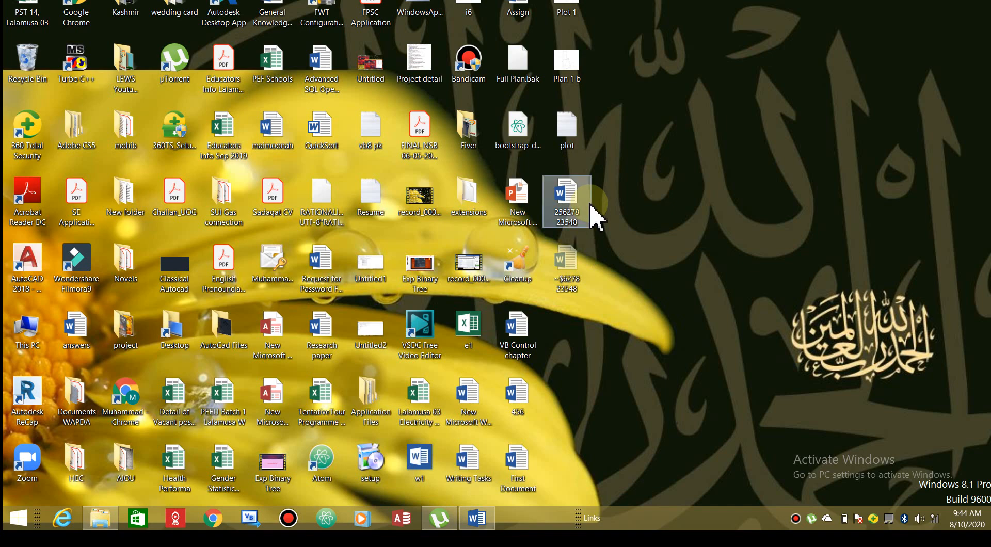
{"action": "left_click", "coordinate": [475, 520]}
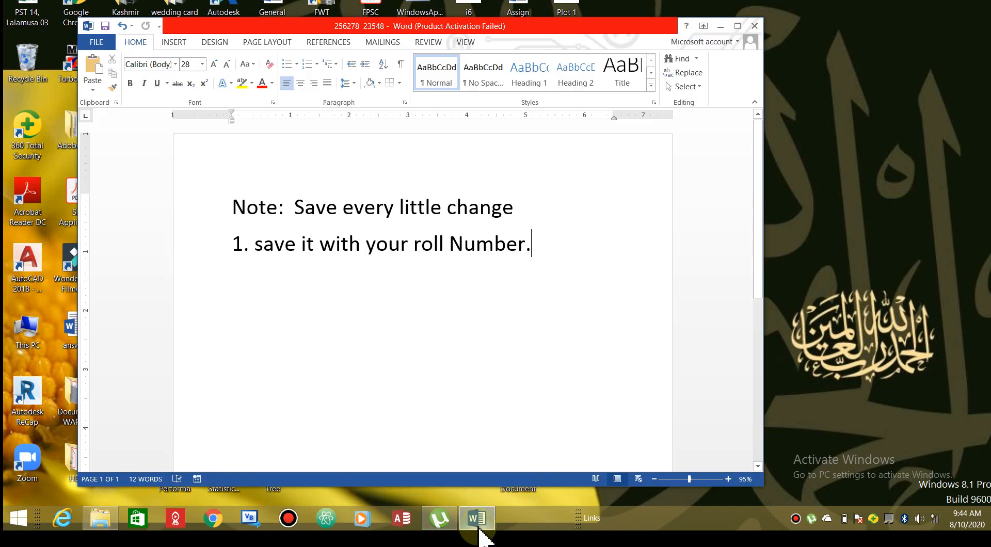
Capitalize 'save' so item 1 reads '1. Save it with your roll Number.'
{"action": "left_click_drag", "start_coordinate": [230, 200], "coordinate": [500, 246]}
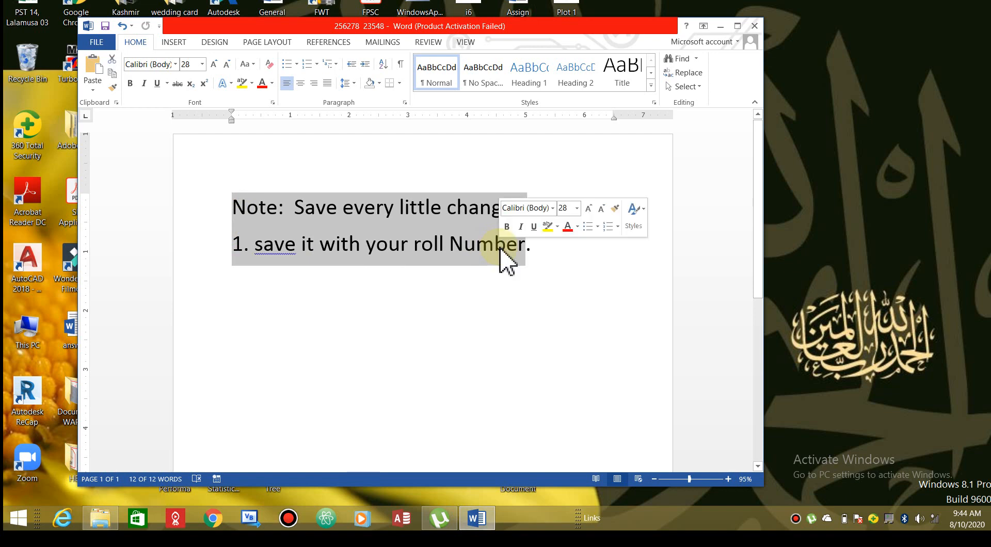
{"action": "left_click", "coordinate": [265, 247]}
{"action": "key", "text": "BackSpace"}
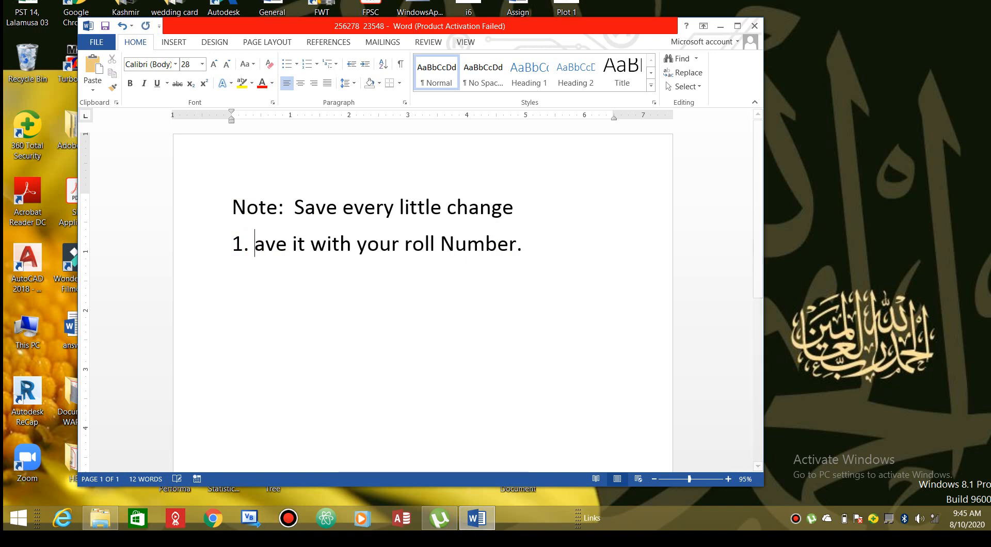
{"action": "type", "text": "S"}
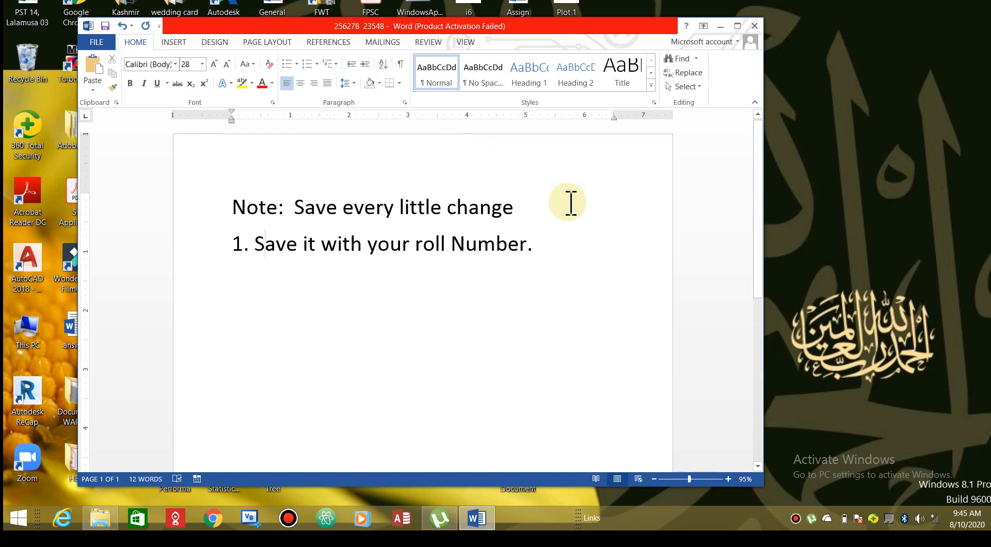
Start item '2.' on a new line below item 1
{"action": "left_click", "coordinate": [556, 242]}
{"action": "key", "text": "Return"}
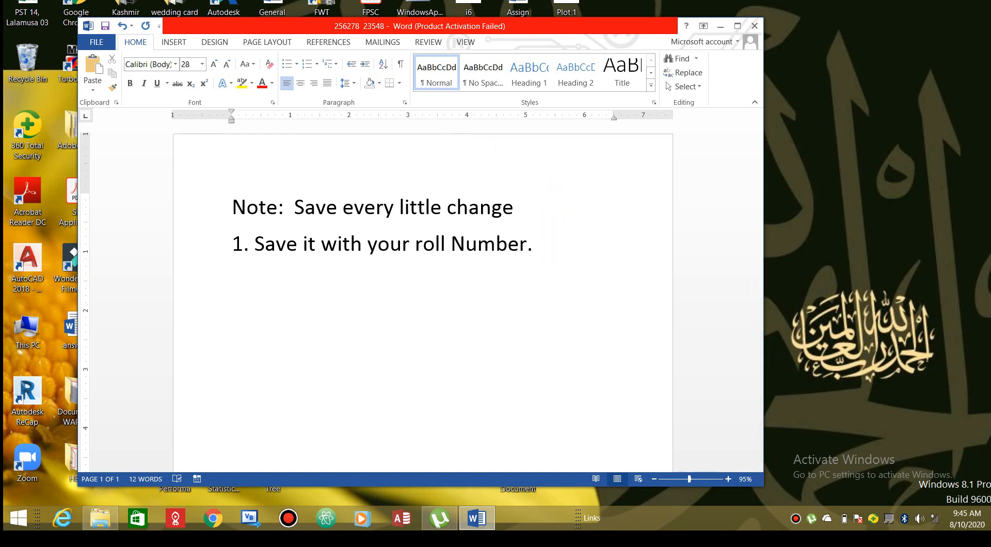
{"action": "type", "text": "2.go"}
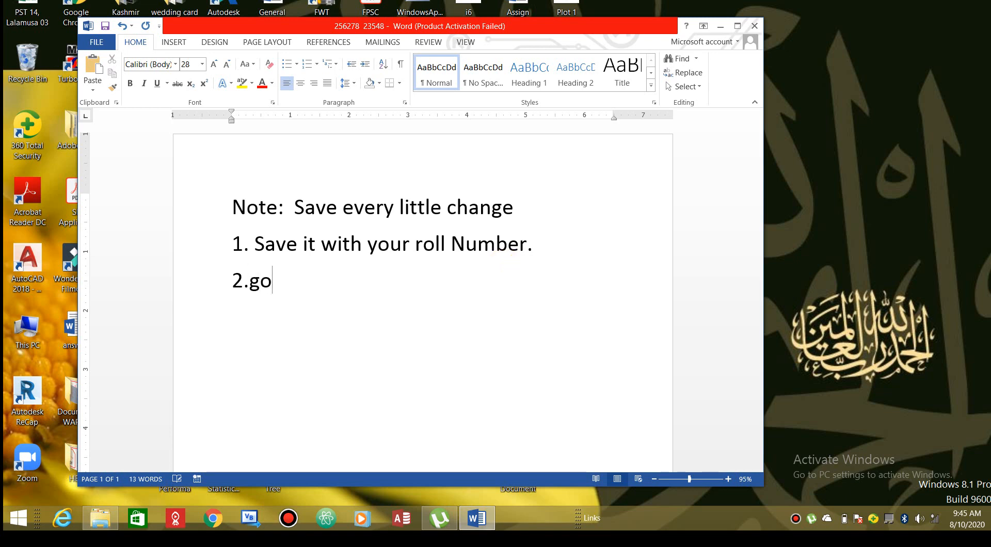
Complete item 2 as '2. any one start writing the steps' and add a new line after it
{"action": "type", "text": "y one"}
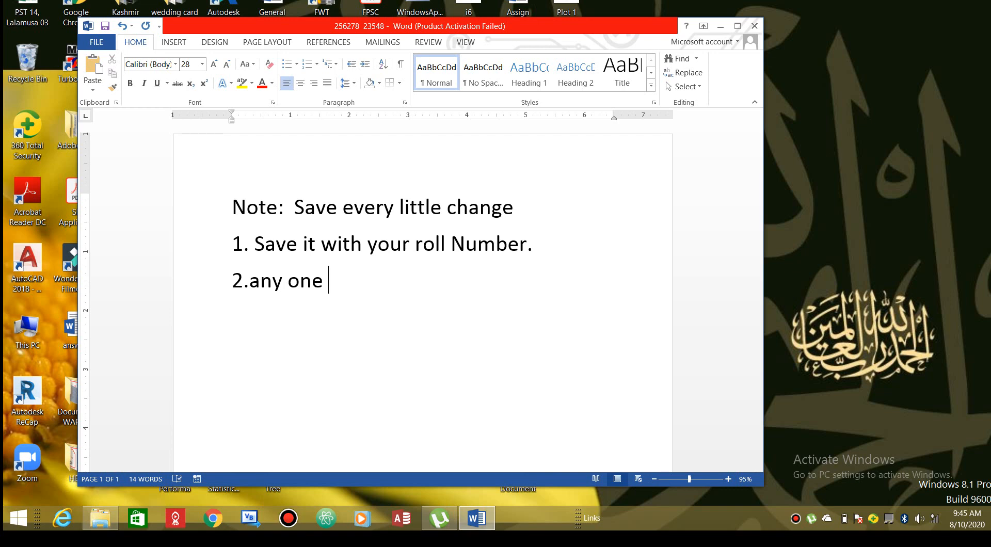
{"action": "type", "text": "start w"}
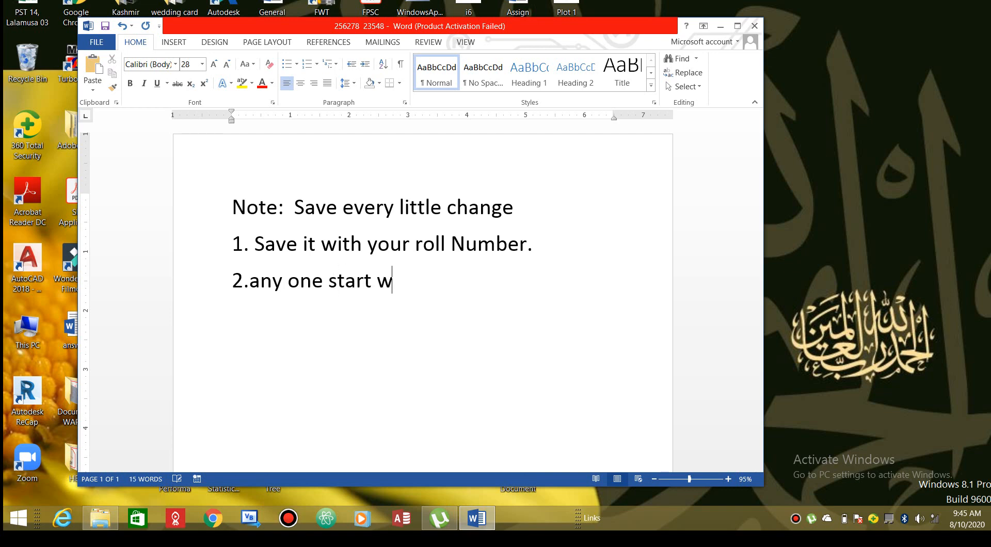
{"action": "type", "text": "riting the"}
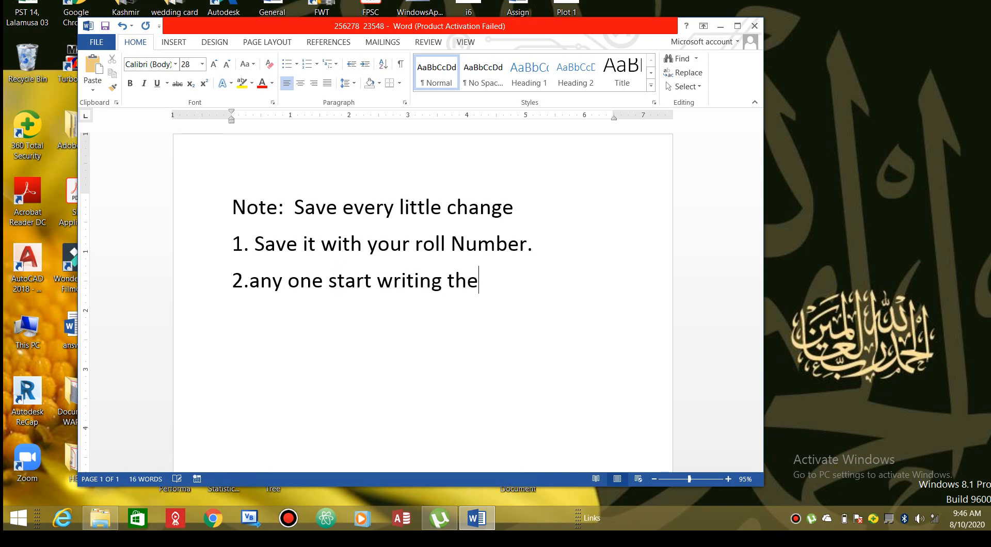
{"action": "type", "text": " steps"}
{"action": "key", "text": "Return"}
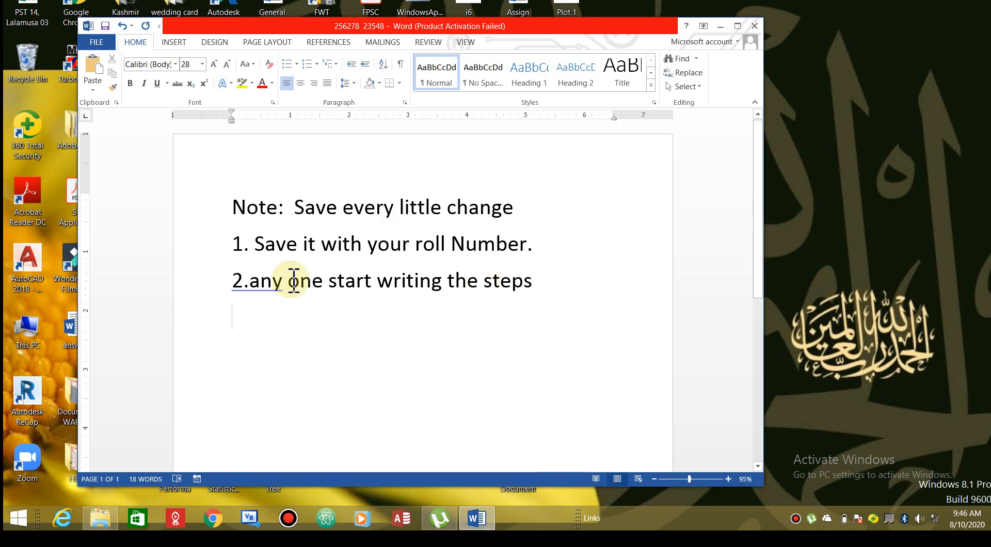
{"action": "left_click", "coordinate": [250, 280]}
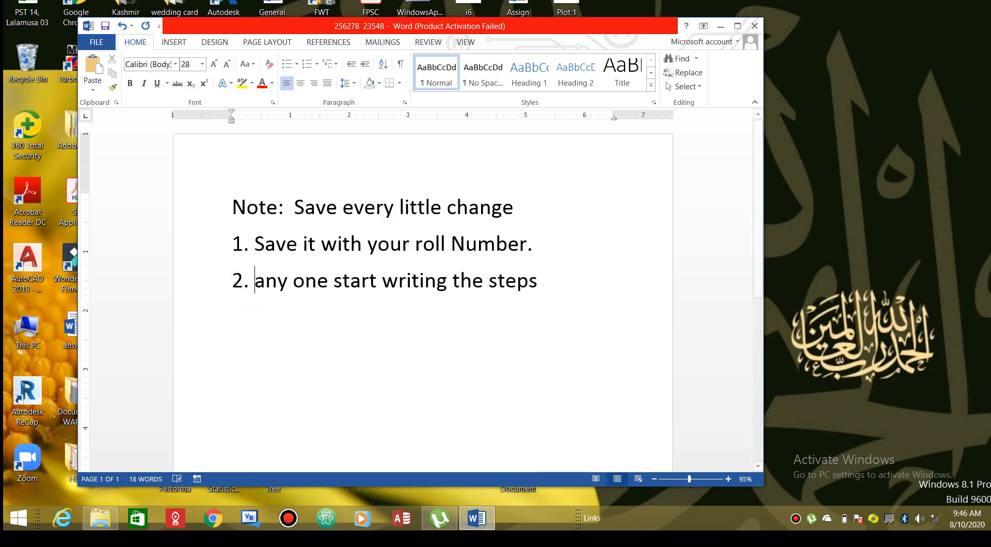
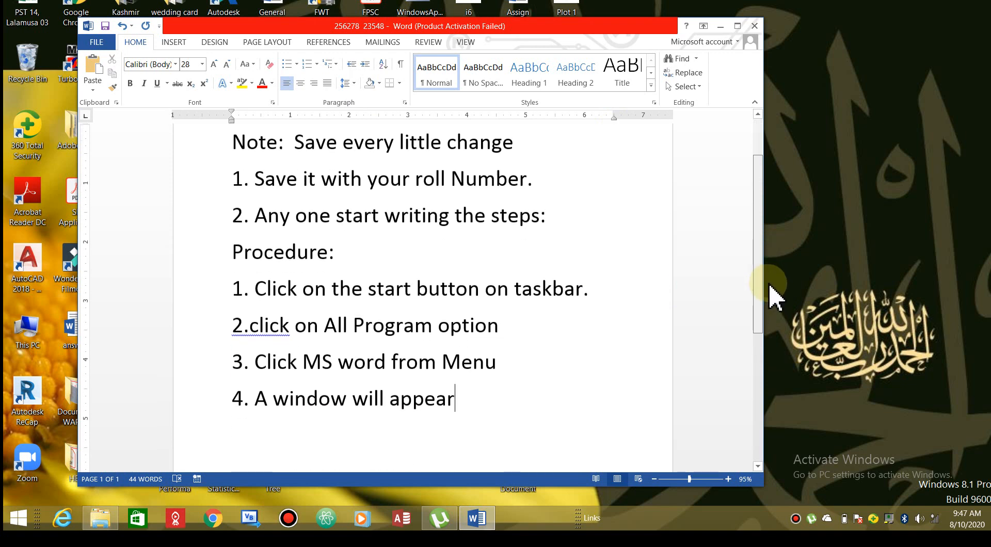
On a new line after step 4, type '5.Type given Test on MS Word Window', correcting two typos
{"action": "key", "text": "Return"}
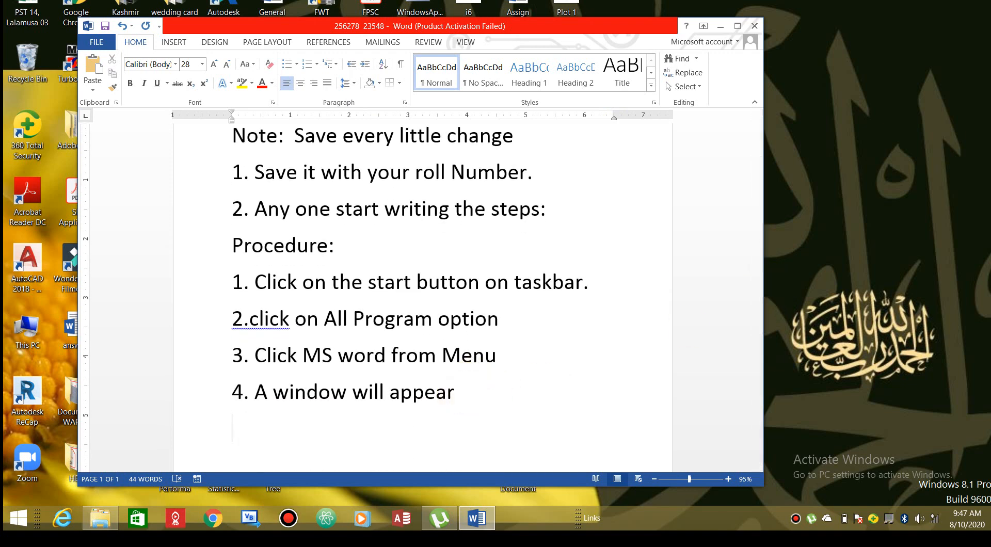
{"action": "type", "text": "5"}
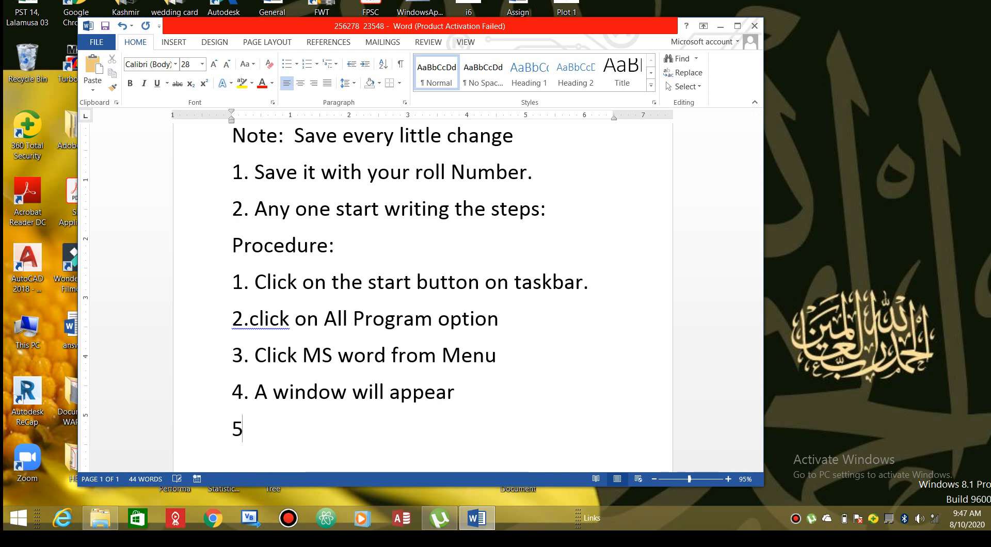
{"action": "type", "text": ".Type a"}
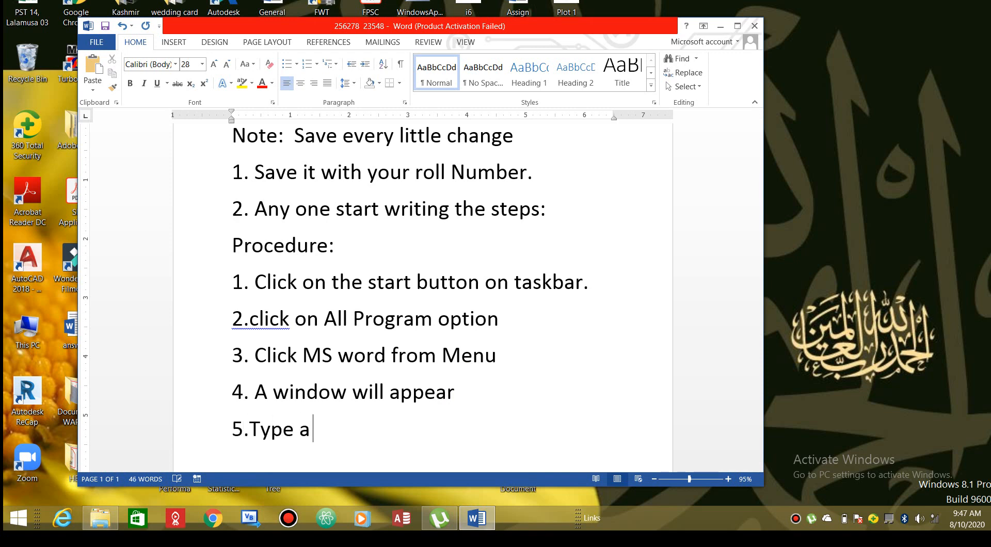
{"action": "key", "text": "BackSpace"}
{"action": "key", "text": "BackSpace"}
{"action": "type", "text": "given Test "}
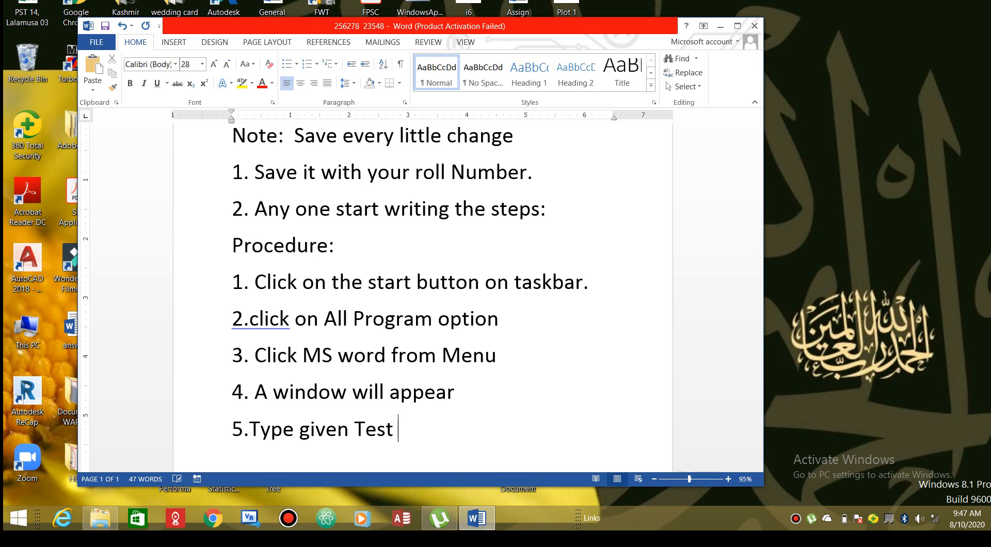
{"action": "type", "text": "on MS Word"}
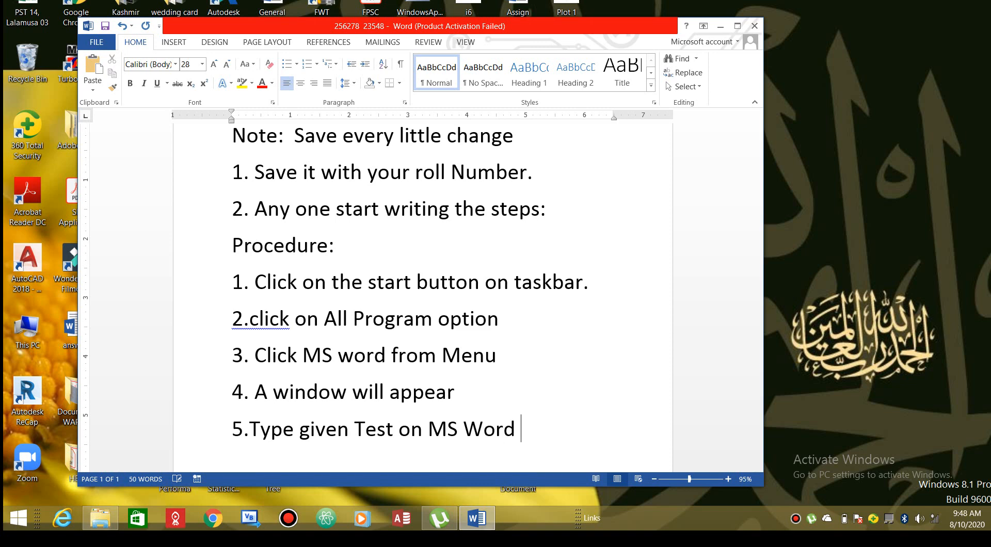
{"action": "type", "text": " Windoa"}
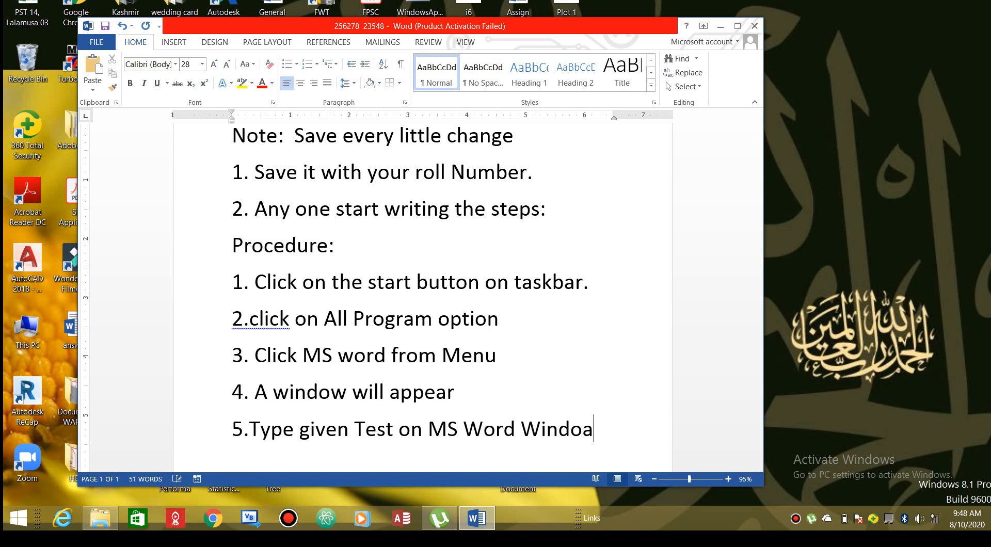
{"action": "key", "text": "BackSpace"}
{"action": "type", "text": "w"}
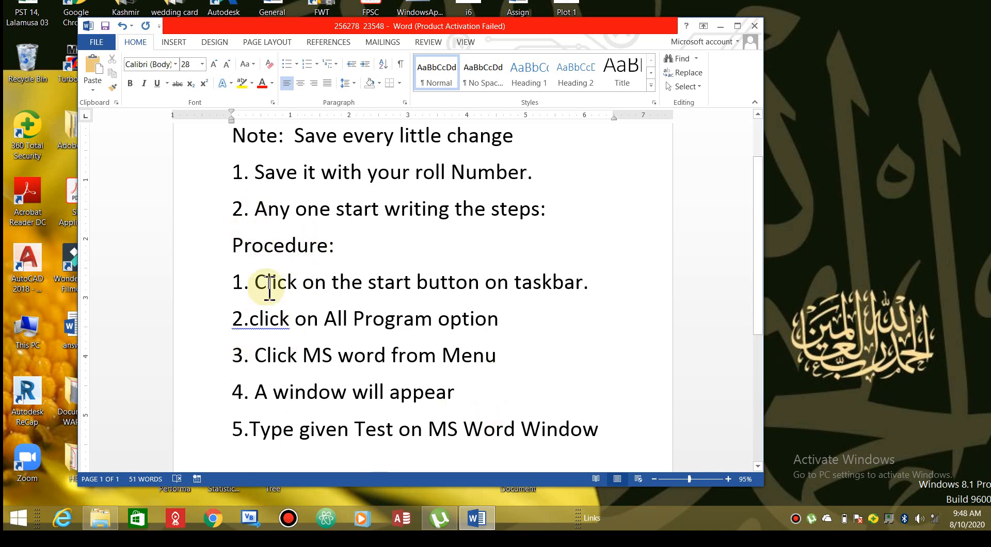
Capitalize 'Click' in step 2 and correct 'Test' to 'Text' in step 5
{"action": "left_click", "coordinate": [261, 319]}
{"action": "key", "text": "BackSpace"}
{"action": "type", "text": "C"}
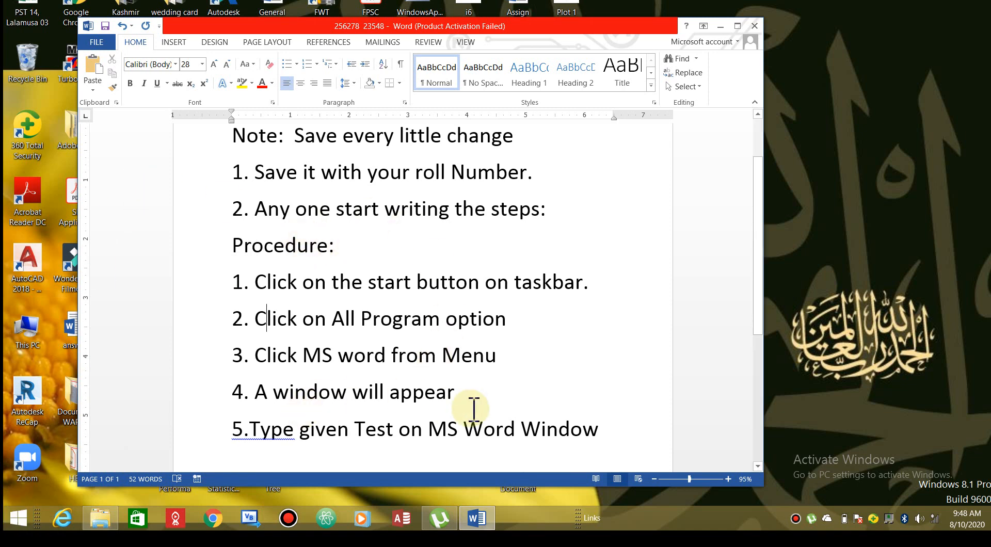
{"action": "left_click", "coordinate": [387, 428]}
{"action": "key", "text": "BackSpace"}
{"action": "key", "text": "BackSpace"}
{"action": "type", "text": "ex"}
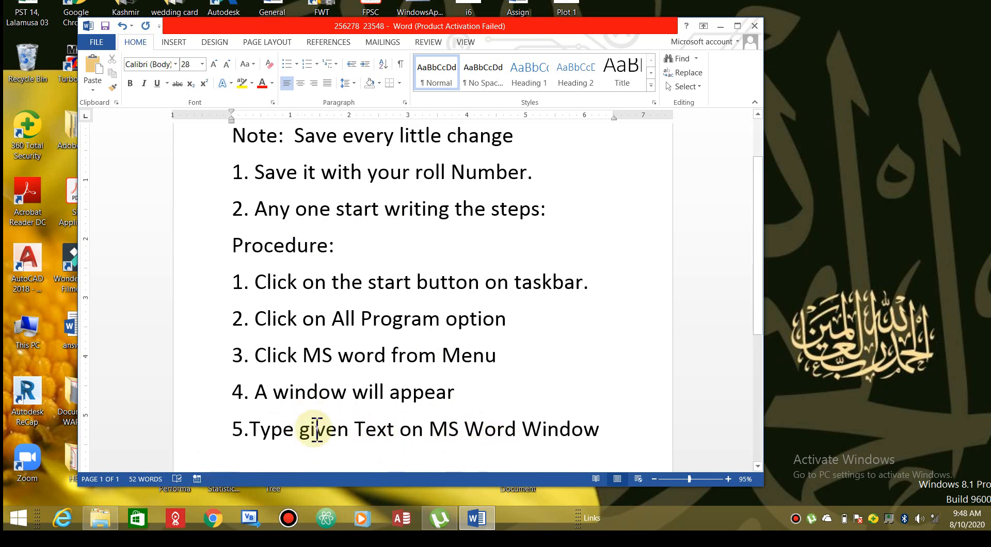
Start step 6 on a new line after step 5 with '6.'
{"action": "left_click", "coordinate": [622, 430]}
{"action": "key", "text": "Return"}
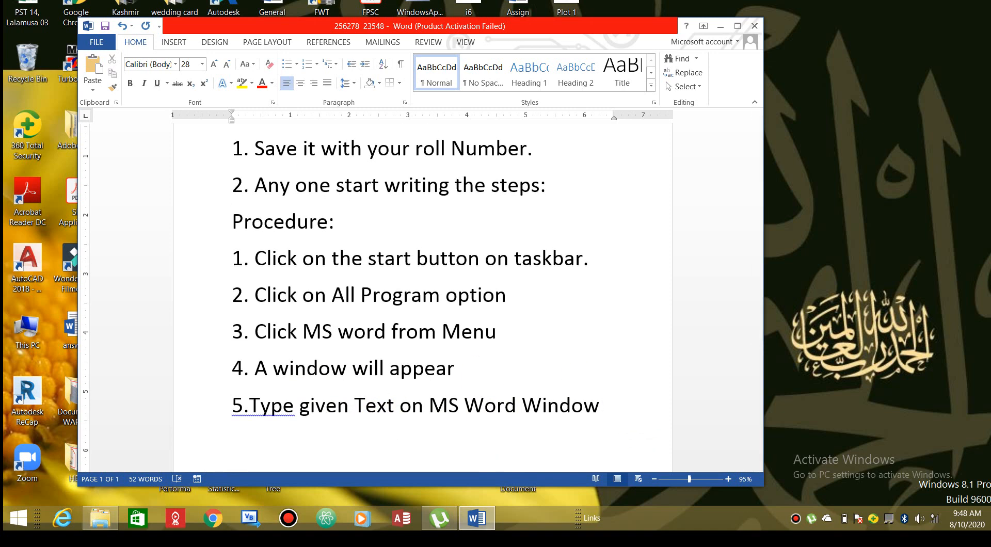
{"action": "type", "text": "6."}
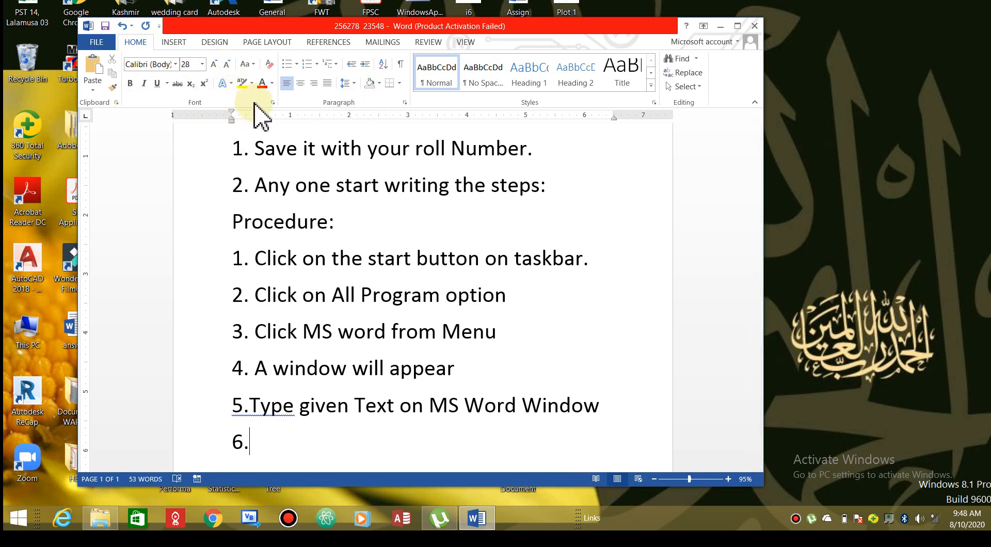
Type step 6 as 'Set the font size 12point from toolbar'
{"action": "left_click", "coordinate": [202, 64]}
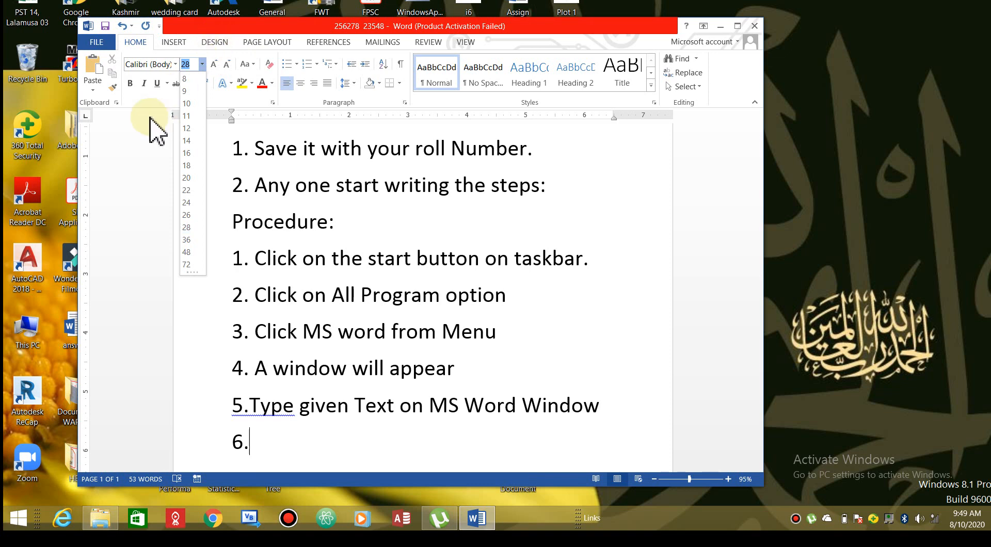
{"action": "left_click", "coordinate": [118, 171]}
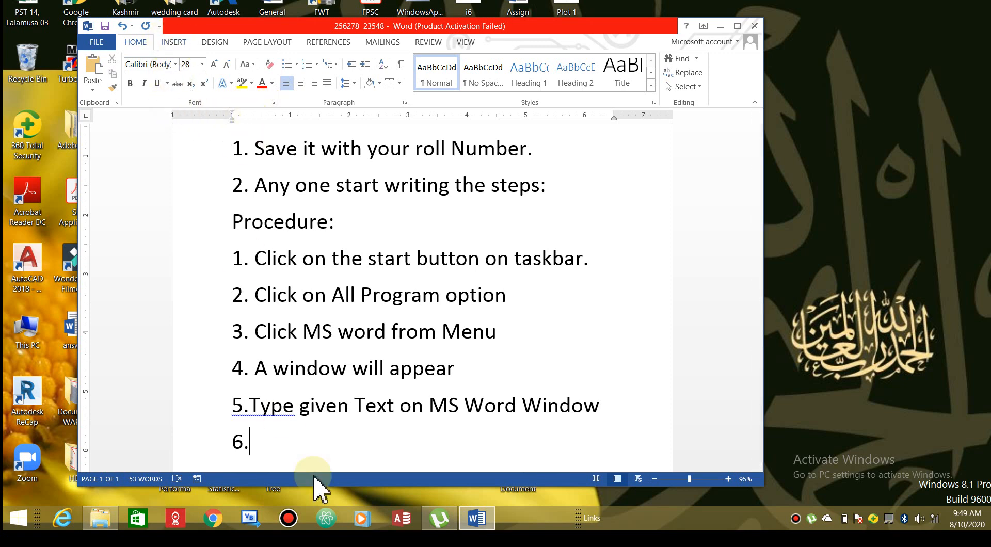
{"action": "type", "text": "Set the"}
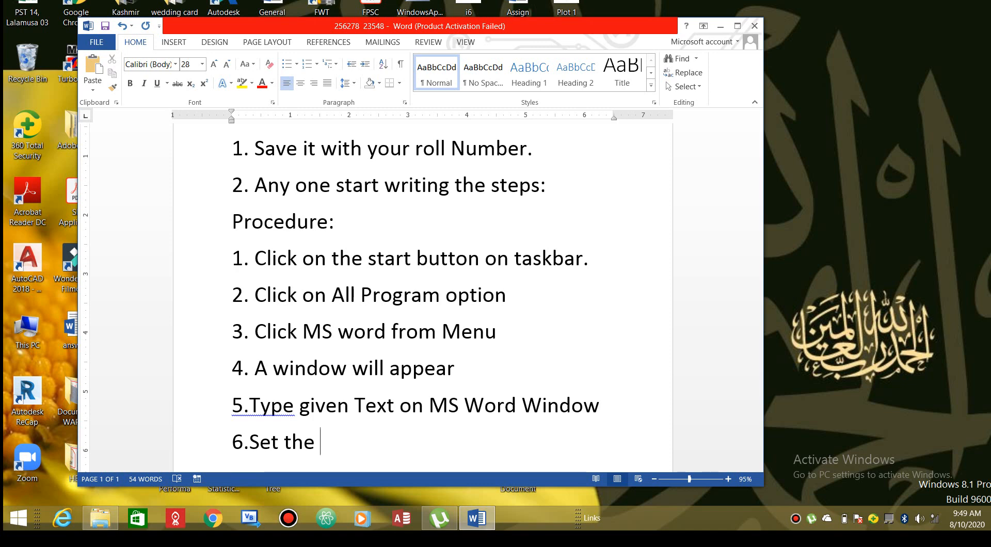
{"action": "type", "text": "font size "}
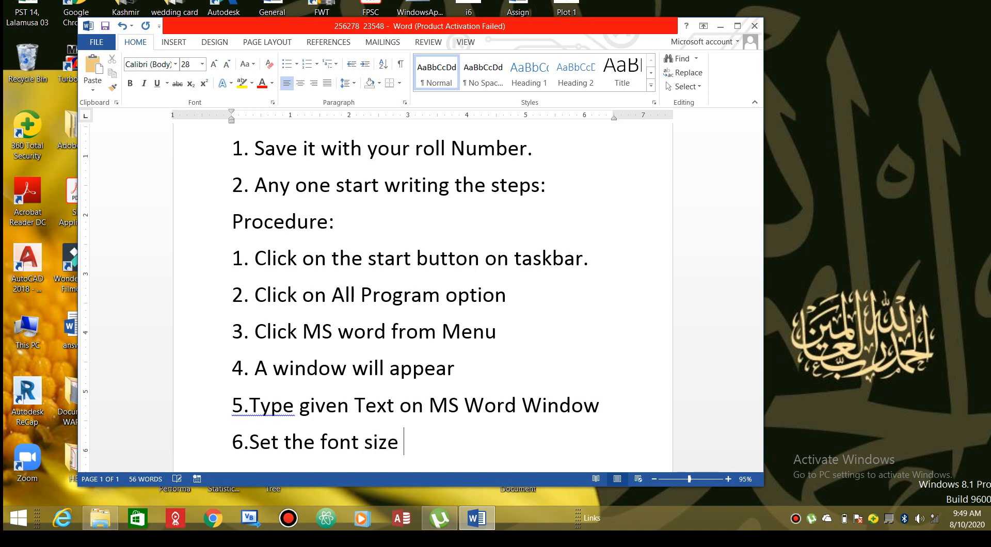
{"action": "type", "text": "12point from tool"}
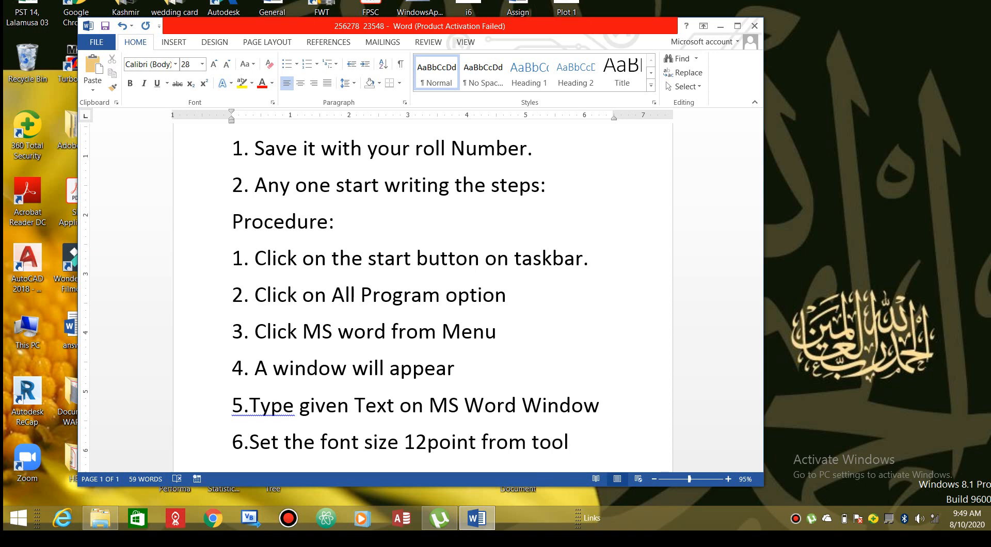
{"action": "type", "text": "bar"}
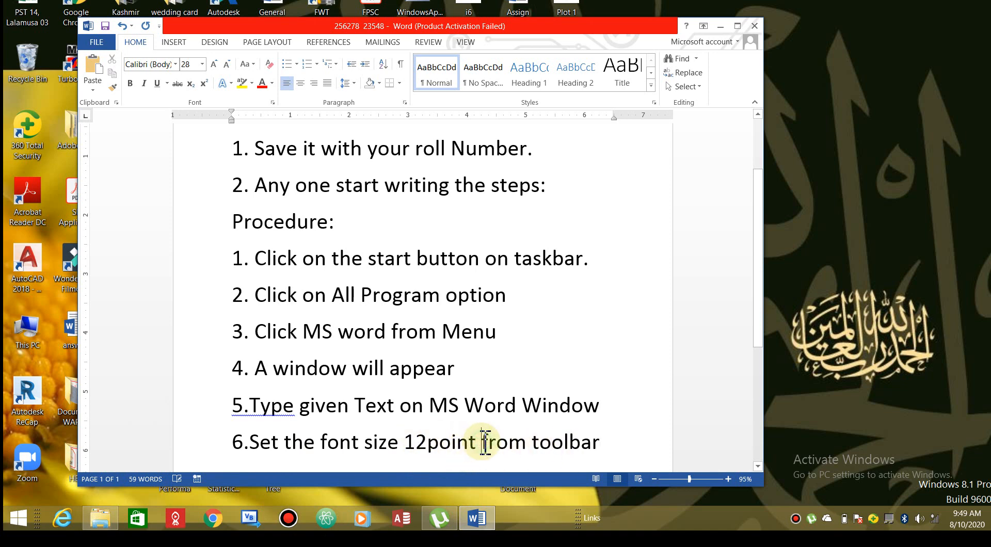
Insert 'icon/option on' before 'toolbar' in step 6
{"action": "left_click", "coordinate": [533, 442]}
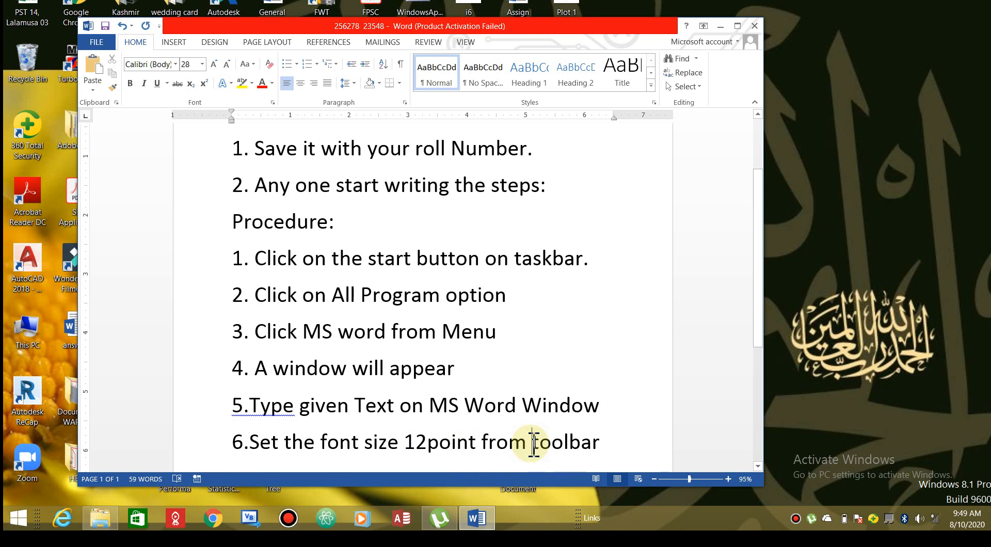
{"action": "type", "text": "icon"}
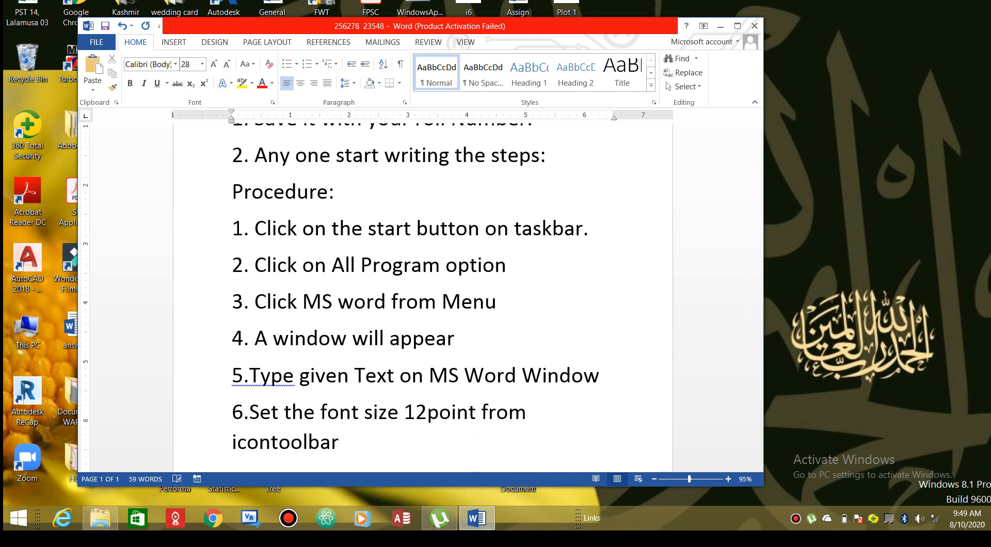
{"action": "type", "text": "/option on"}
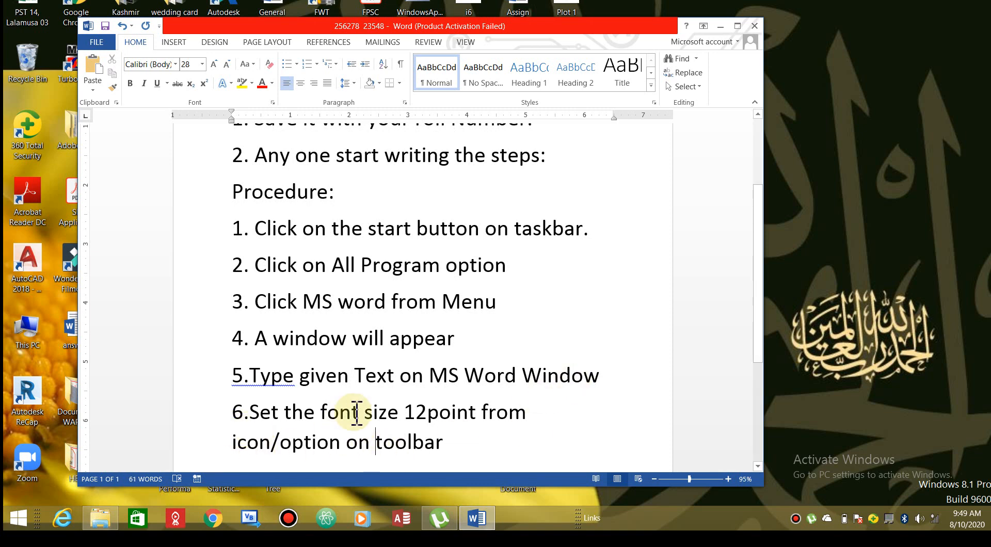
{"action": "left_click", "coordinate": [202, 64]}
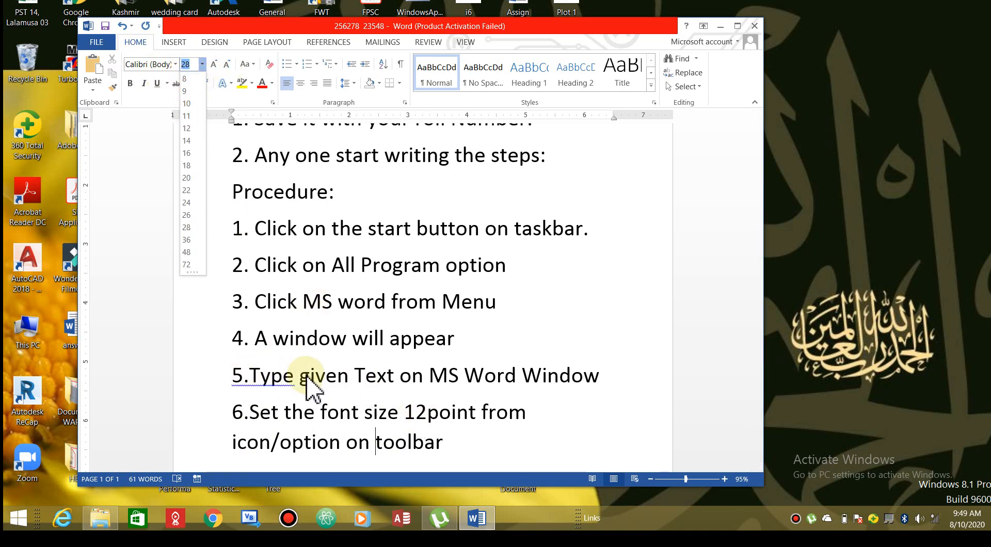
{"action": "left_click", "coordinate": [623, 374]}
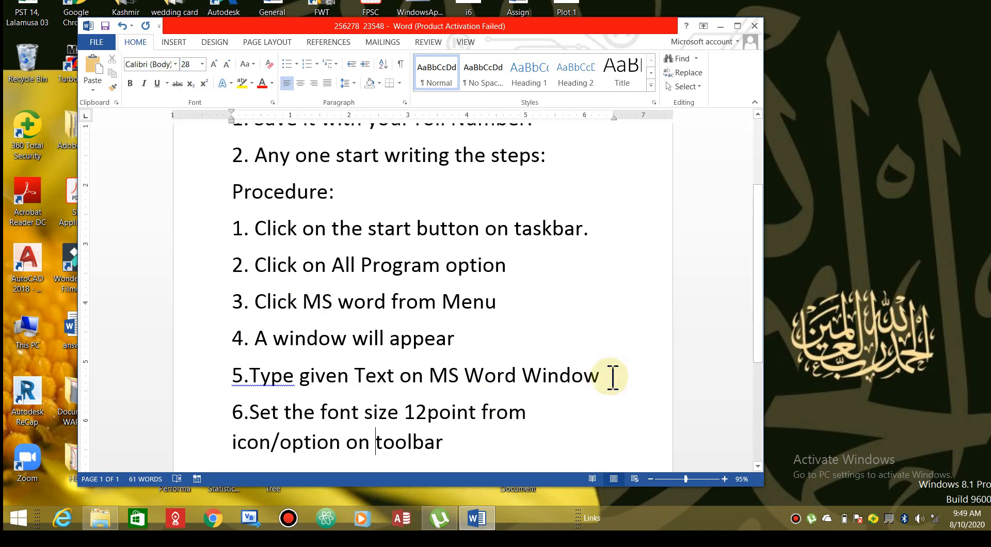
{"action": "key", "text": "Return"}
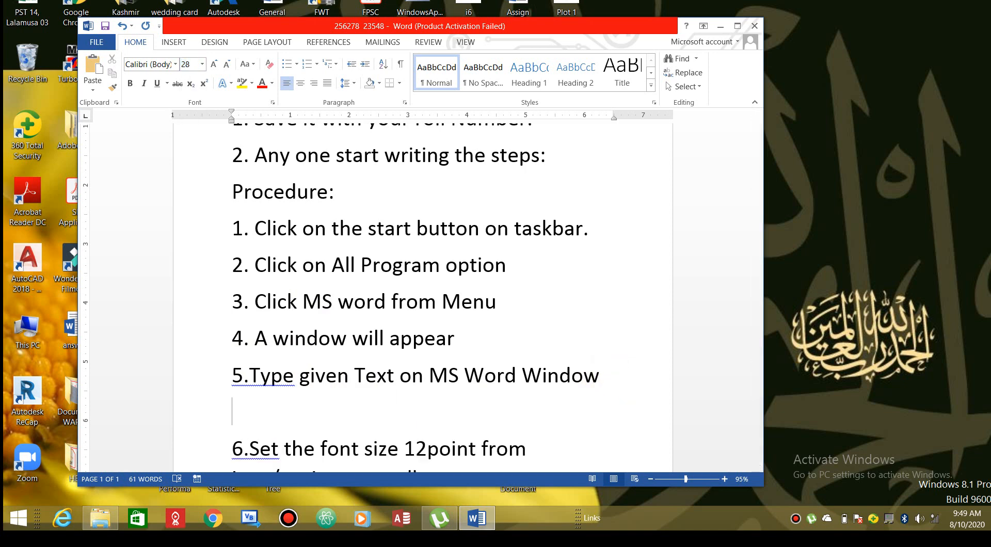
{"action": "type", "text": "6. Select"}
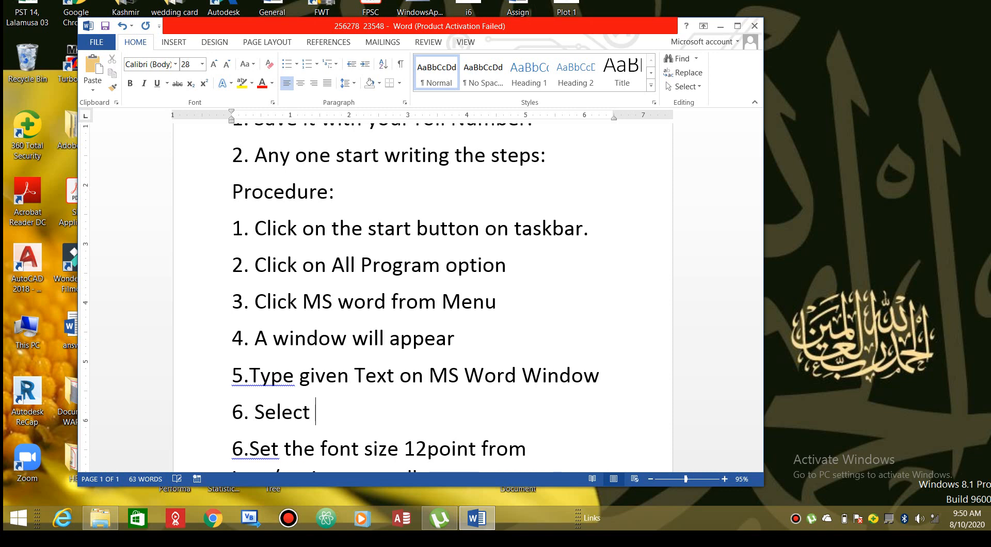
{"action": "type", "text": " all tyext"}
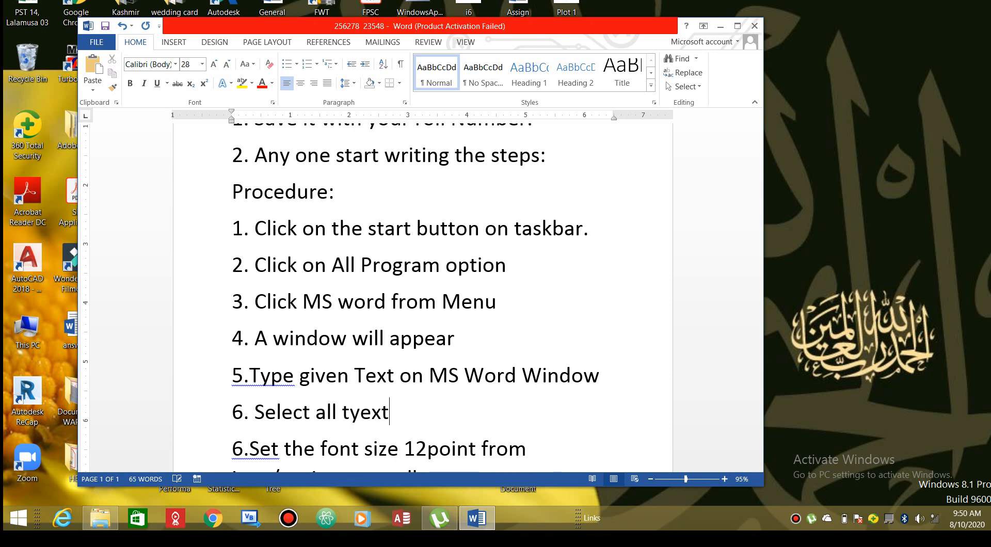
{"action": "key", "text": "BackSpace"}
{"action": "key", "text": "BackSpace"}
{"action": "key", "text": "BackSpace"}
{"action": "key", "text": "BackSpace"}
{"action": "type", "text": "ext"}
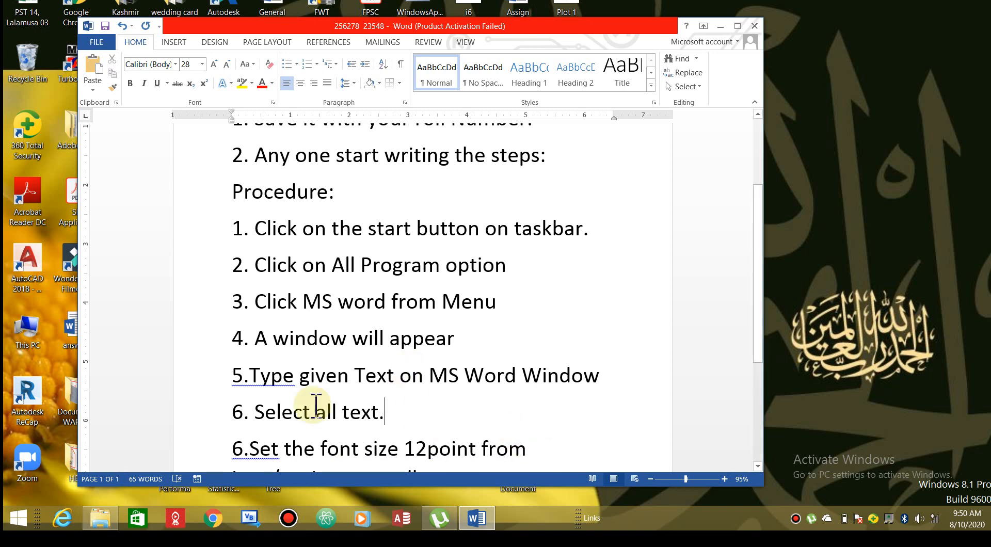
{"action": "left_click", "coordinate": [245, 150]}
{"action": "left_click_drag", "start_coordinate": [304, 206], "coordinate": [416, 415]}
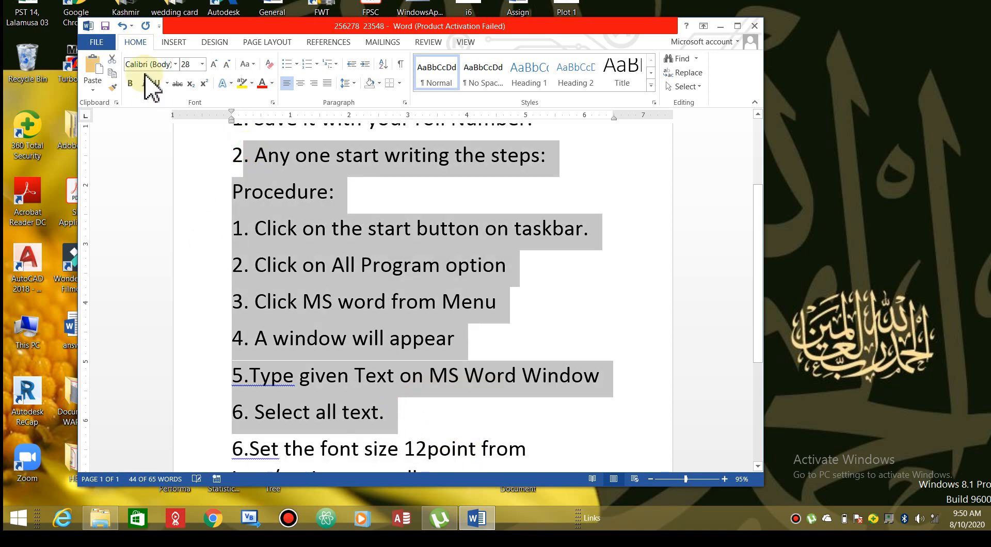
{"action": "left_click", "coordinate": [202, 65]}
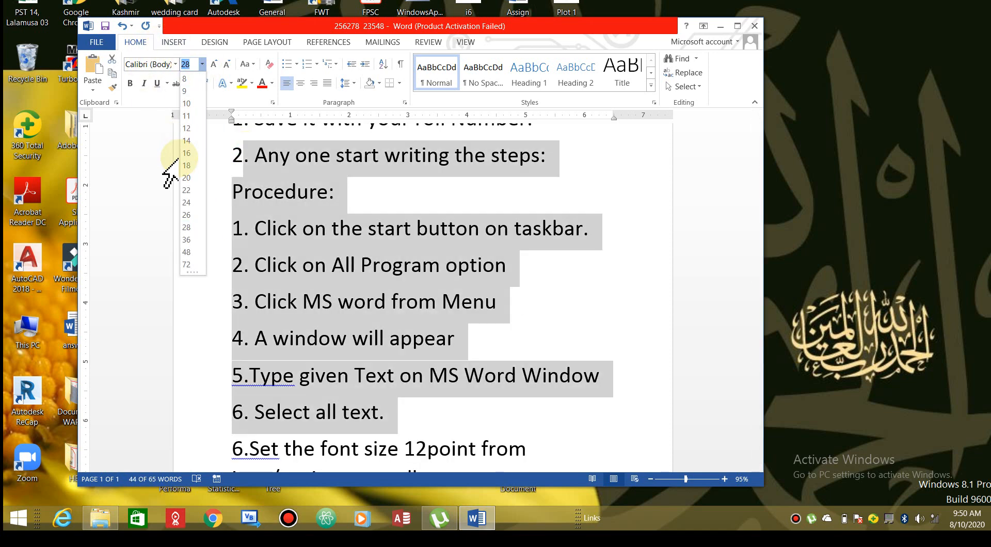
{"action": "left_click", "coordinate": [193, 130]}
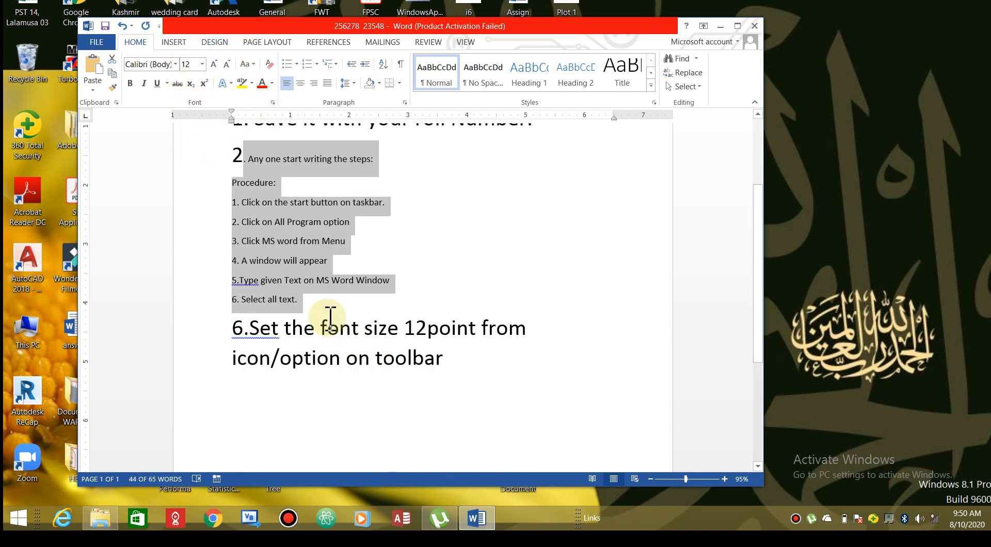
{"action": "left_click", "coordinate": [249, 332]}
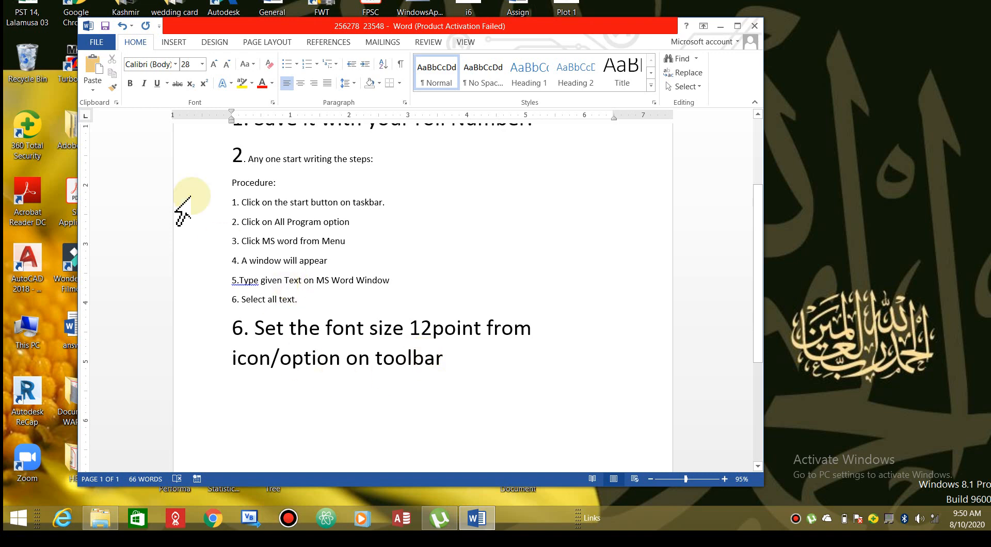
Select the procedure lines through step 6, then deselect them and scroll the page
{"action": "left_click", "coordinate": [232, 154]}
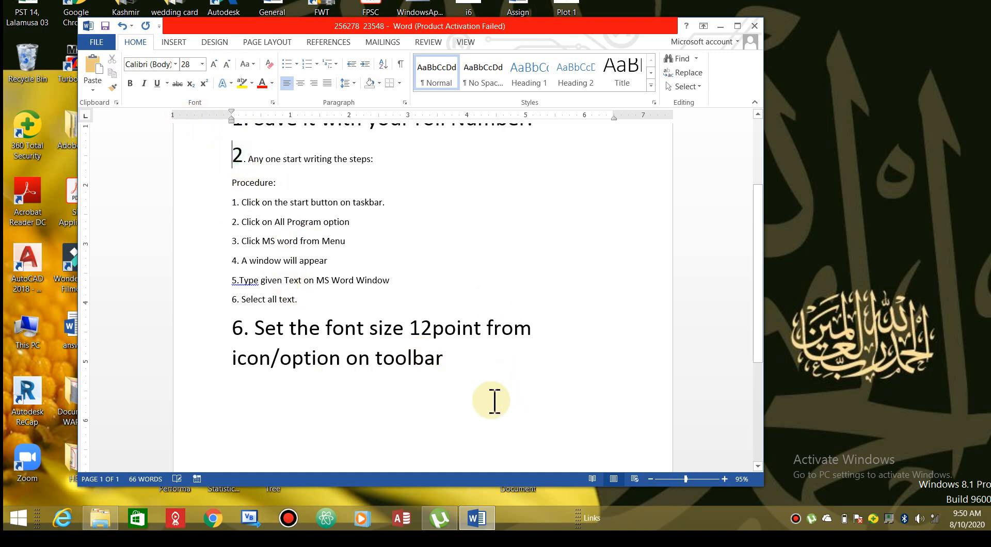
{"action": "left_click_drag", "start_coordinate": [469, 369], "coordinate": [228, 174]}
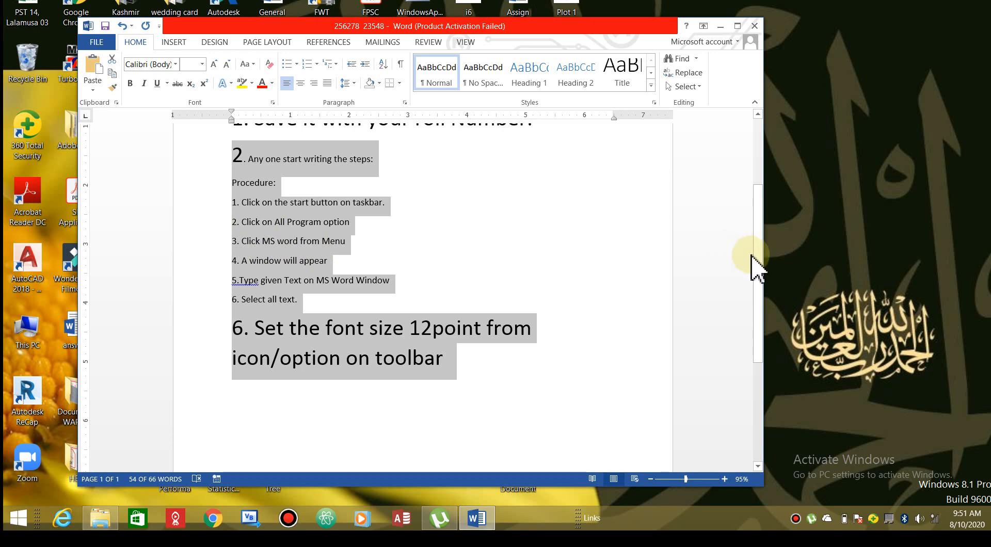
{"action": "left_click_drag", "start_coordinate": [757, 266], "coordinate": [757, 211]}
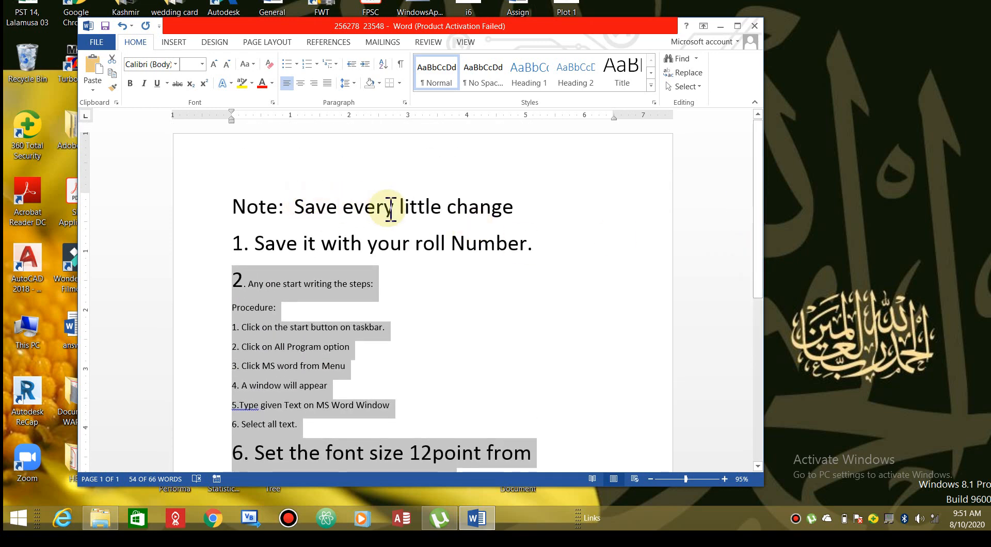
{"action": "left_click", "coordinate": [390, 243]}
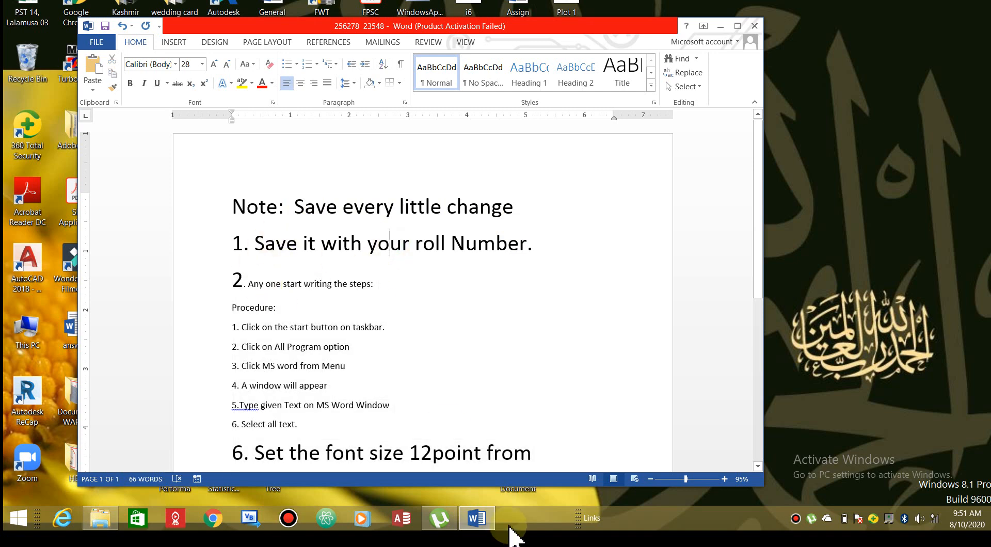
{"action": "left_click_drag", "start_coordinate": [759, 199], "coordinate": [757, 244]}
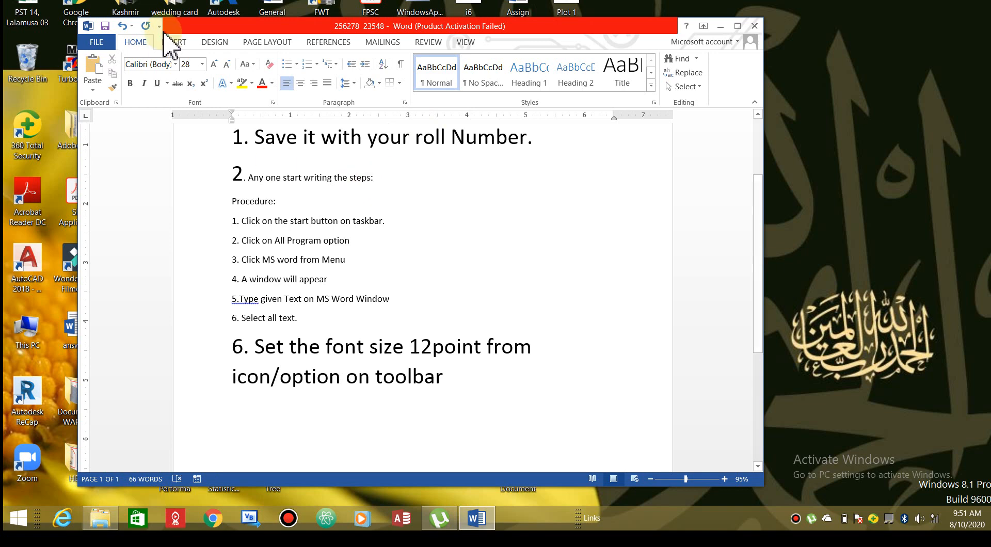
Save the document and select from step 2 down to 'Select all text.'
{"action": "left_click", "coordinate": [105, 26]}
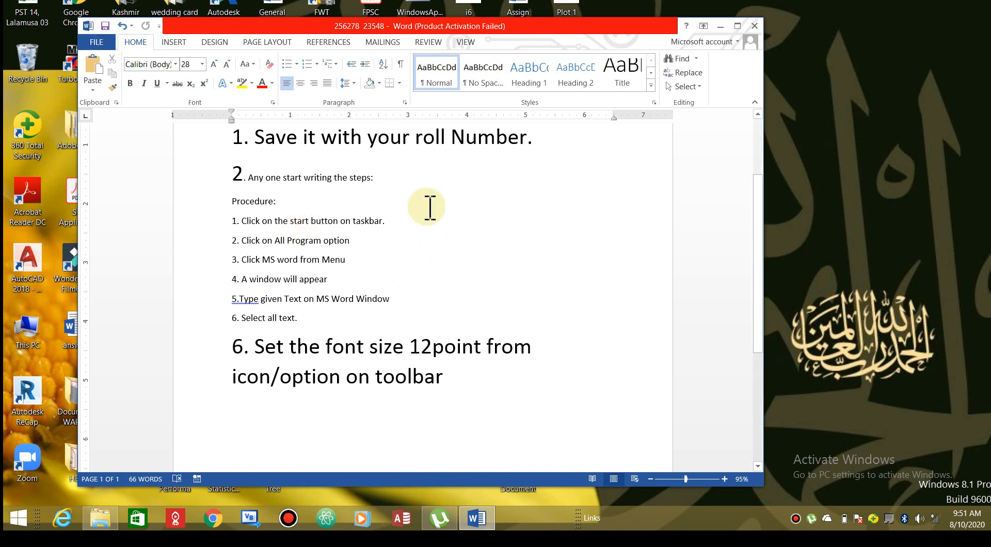
{"action": "left_click", "coordinate": [237, 165]}
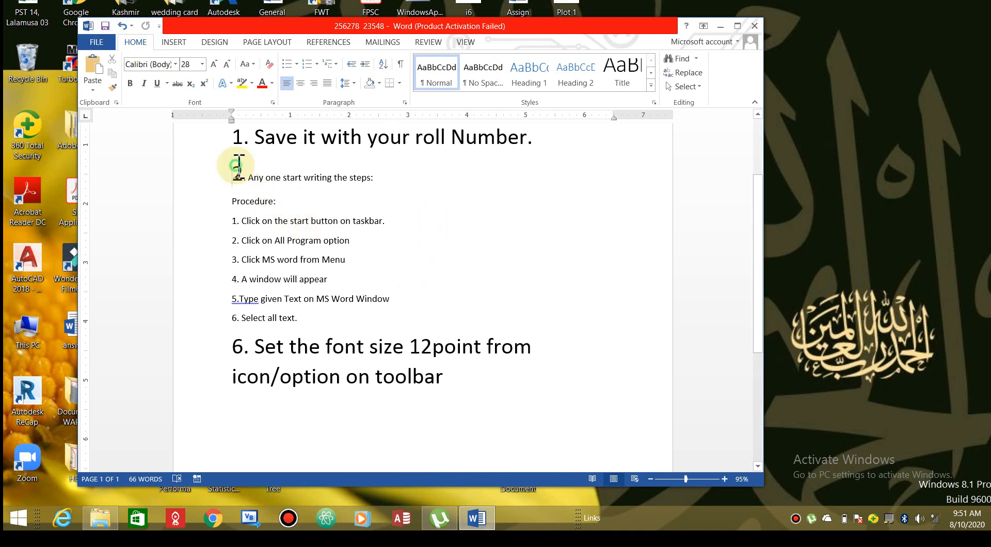
{"action": "left_click_drag", "start_coordinate": [238, 164], "coordinate": [370, 319]}
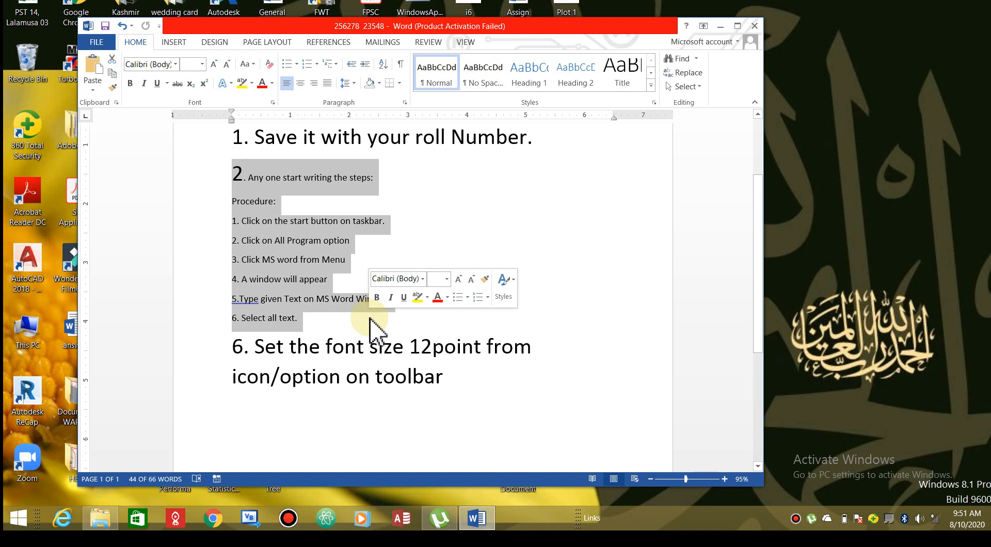
Color the lines from step 2 through 'Select all text.' dark blue and save
{"action": "left_click", "coordinate": [272, 83]}
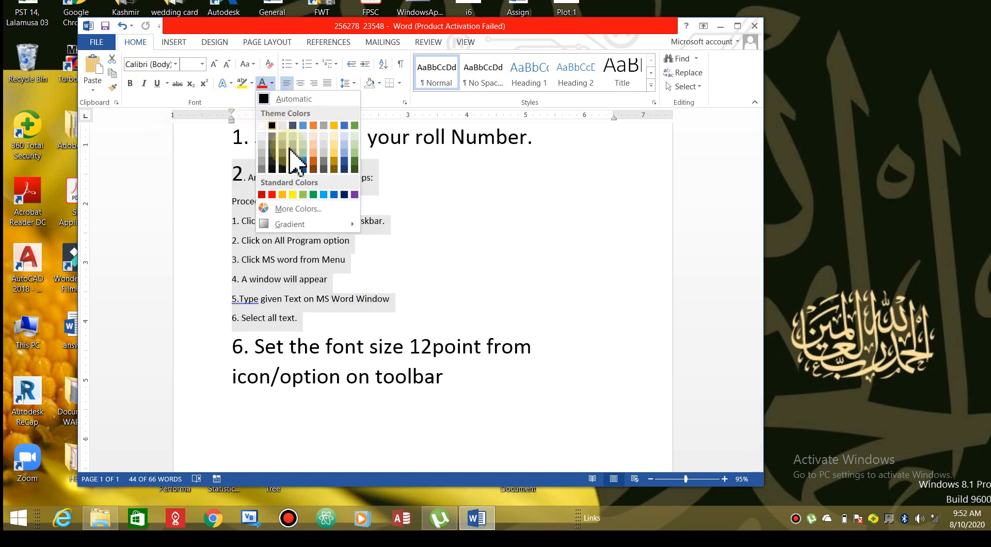
{"action": "left_click", "coordinate": [304, 161]}
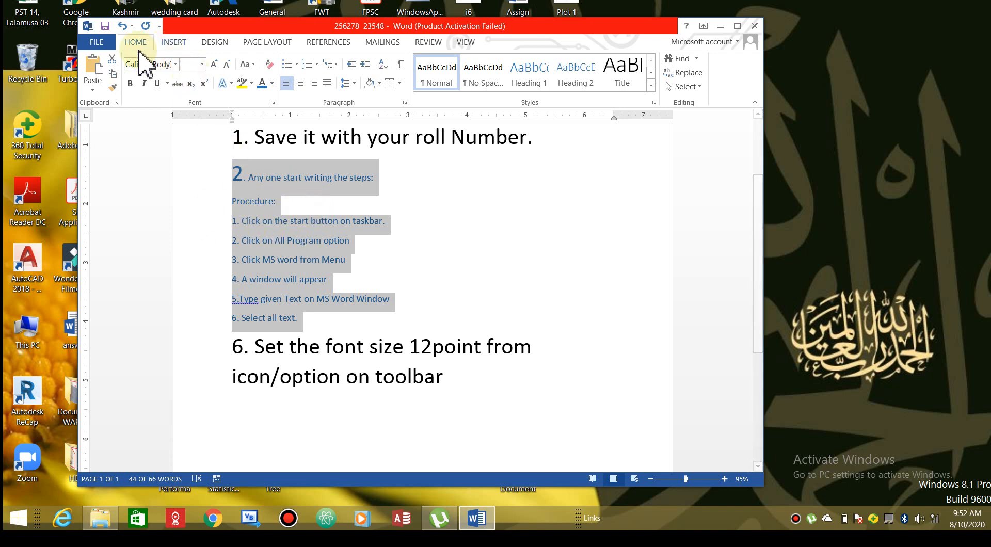
{"action": "left_click", "coordinate": [105, 26]}
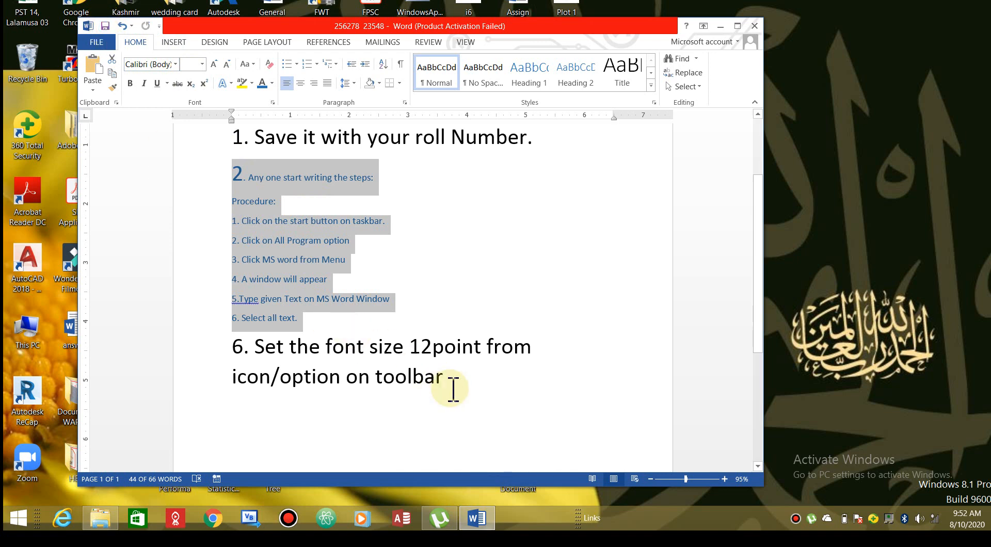
{"action": "left_click", "coordinate": [473, 398]}
Append '(Ctrl+S)' to the note line so it reads 'Save every little change (Ctrl+S)'
{"action": "left_click_drag", "start_coordinate": [754, 333], "coordinate": [747, 206]}
{"action": "left_click", "coordinate": [543, 212]}
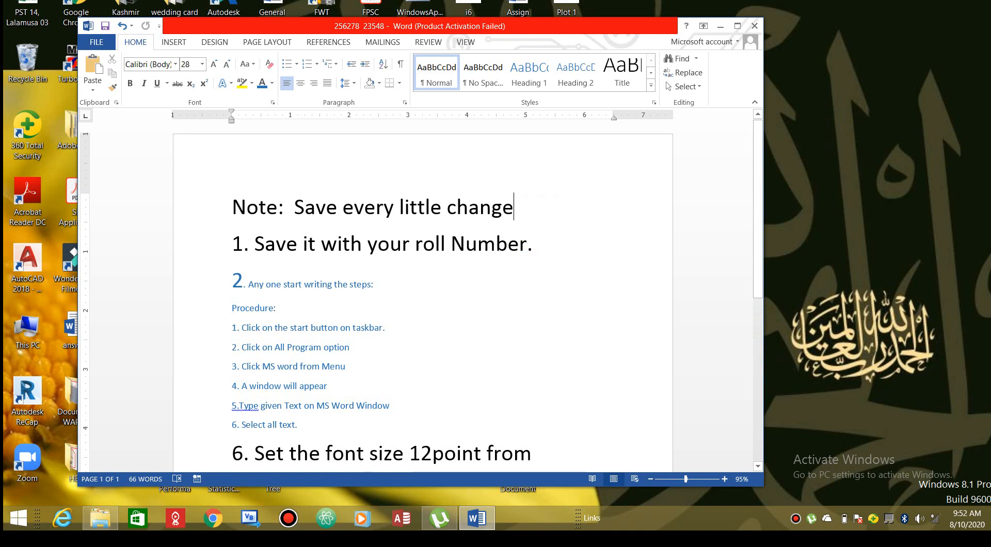
{"action": "type", "text": "()"}
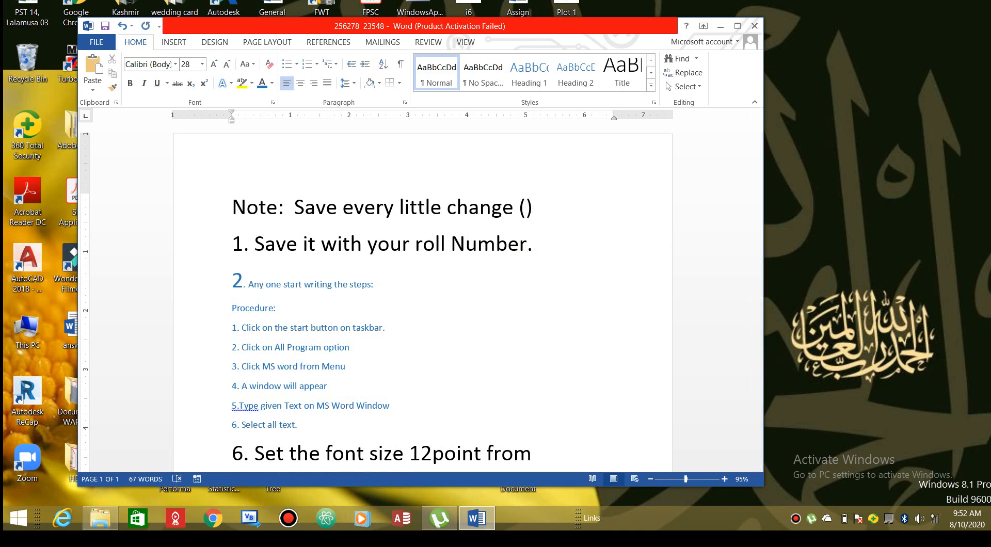
{"action": "type", "text": "Ctrl"}
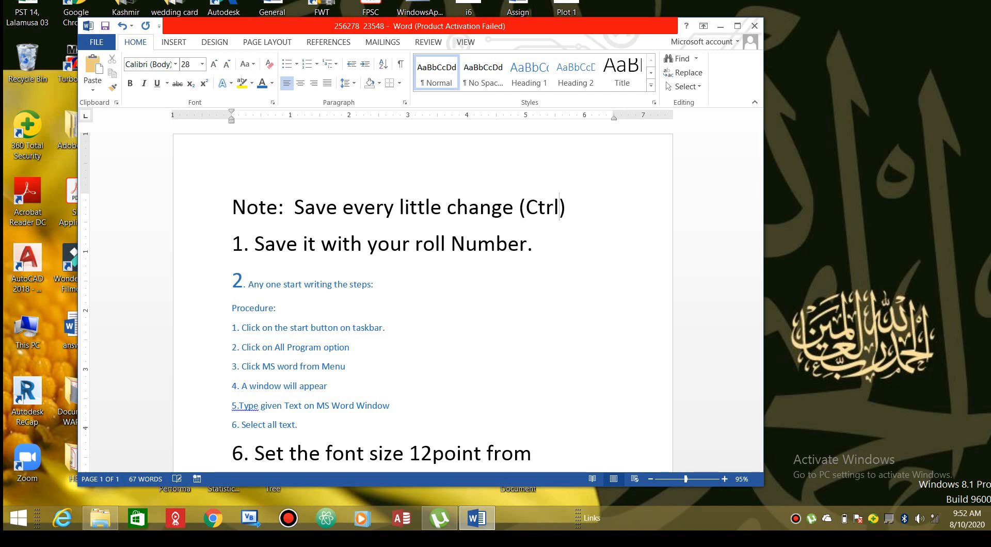
{"action": "type", "text": "+S"}
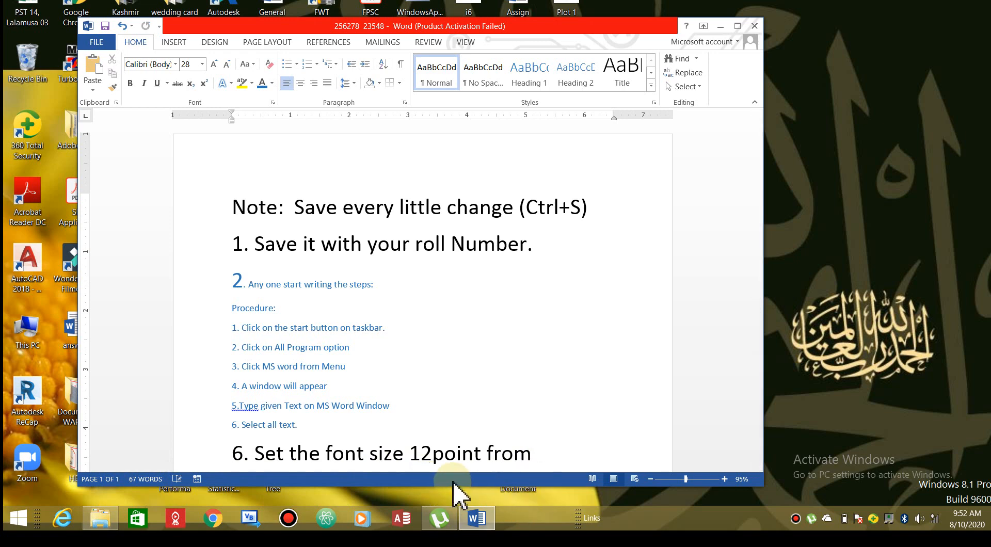
{"action": "left_click", "coordinate": [233, 207]}
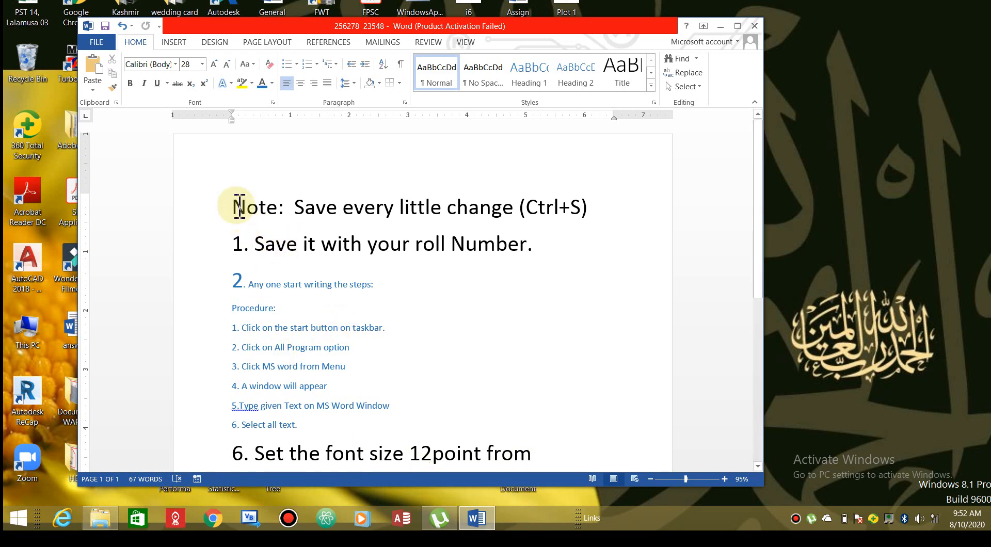
Apply yellow text highlighting to the Note line and the roll-number line
{"action": "left_click", "coordinate": [542, 265], "text": "shift"}
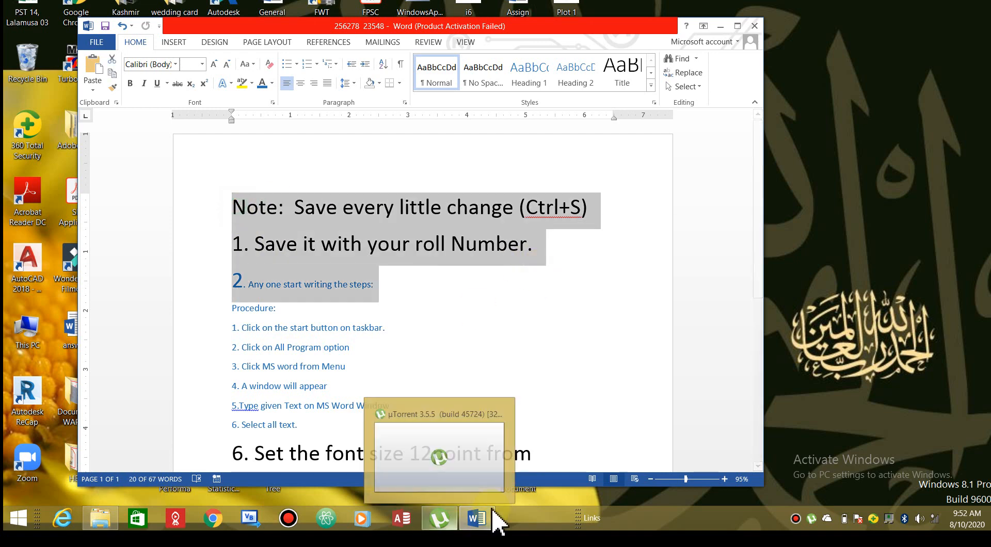
{"action": "left_click", "coordinate": [544, 389]}
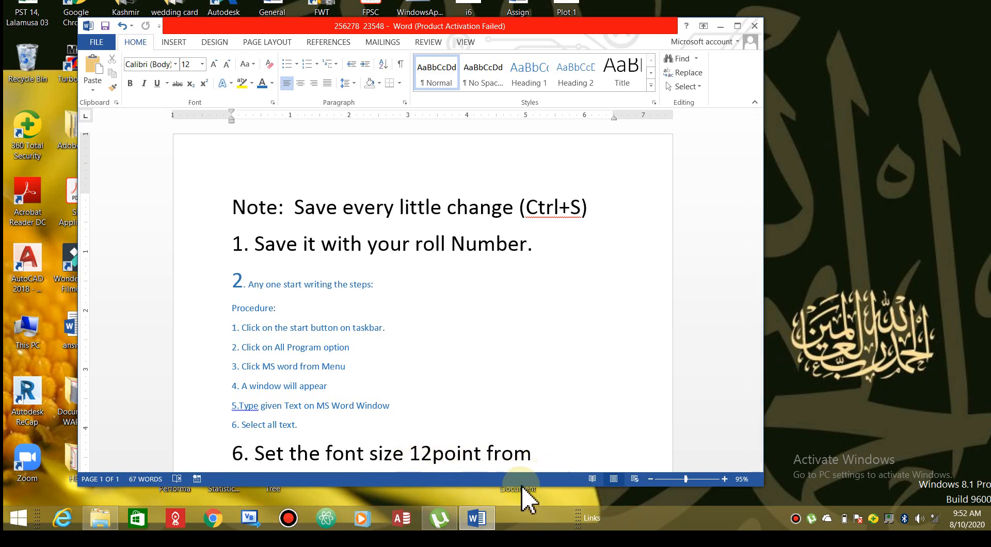
{"action": "left_click_drag", "start_coordinate": [210, 194], "coordinate": [505, 277]}
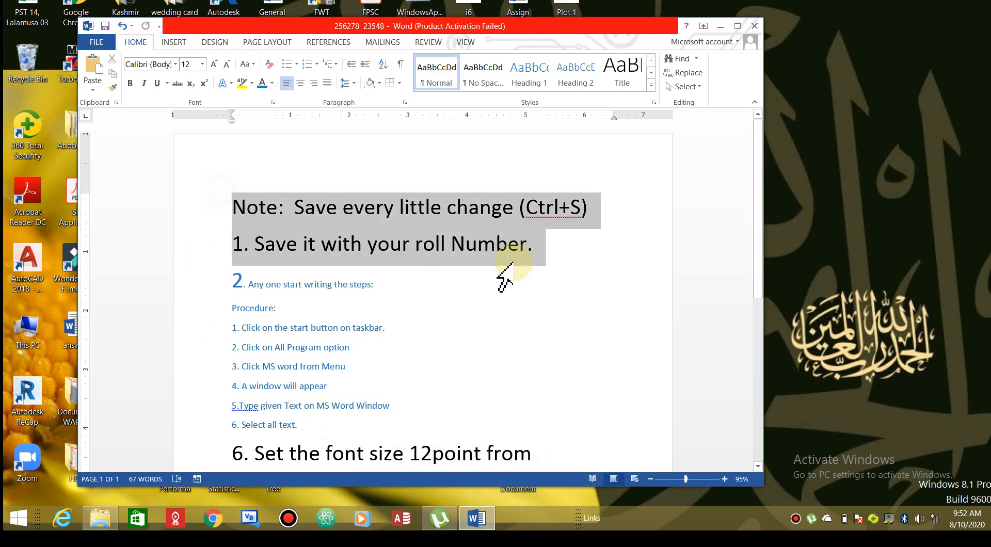
{"action": "left_click", "coordinate": [244, 83]}
{"action": "left_click", "coordinate": [349, 190]}
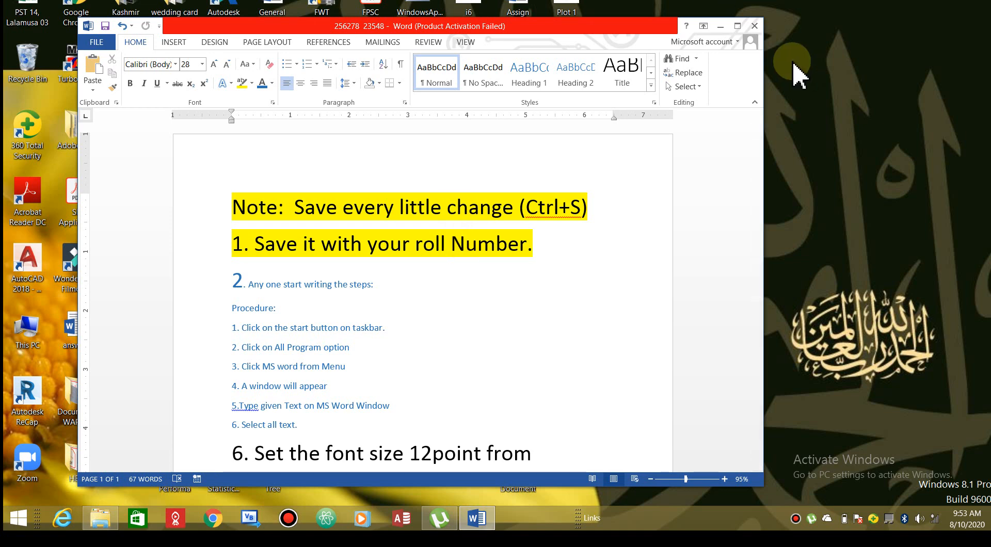
{"action": "left_click", "coordinate": [755, 26]}
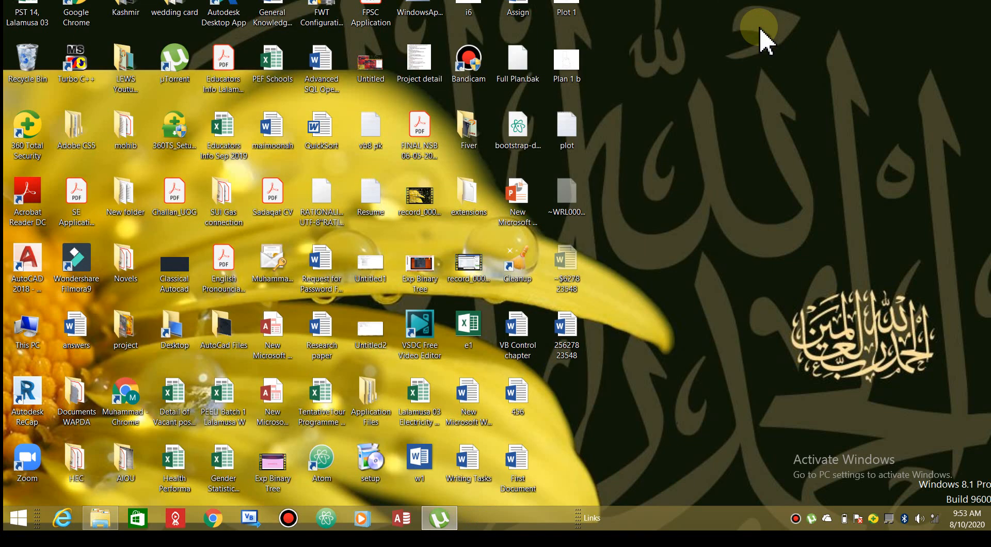
{"action": "double_click", "coordinate": [577, 343]}
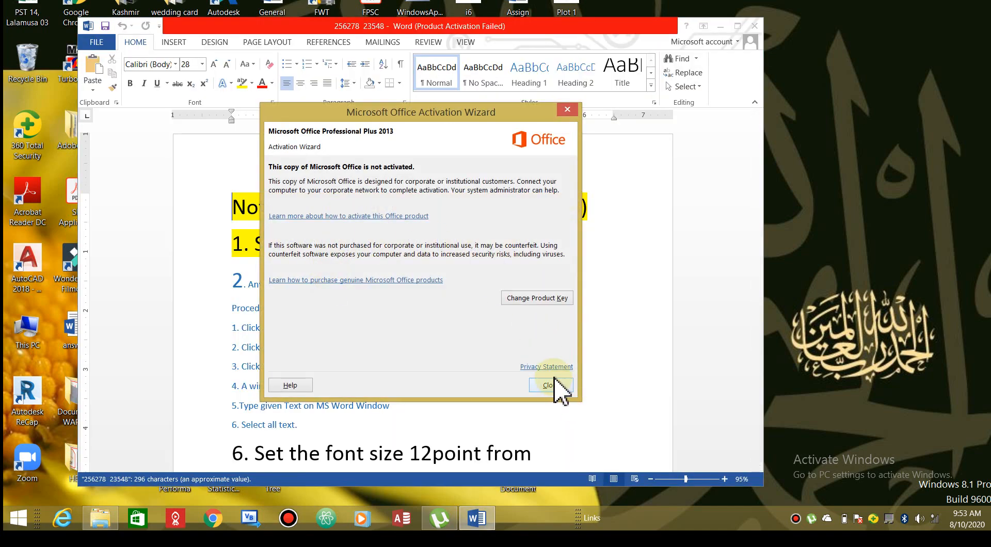
{"action": "left_click", "coordinate": [555, 385]}
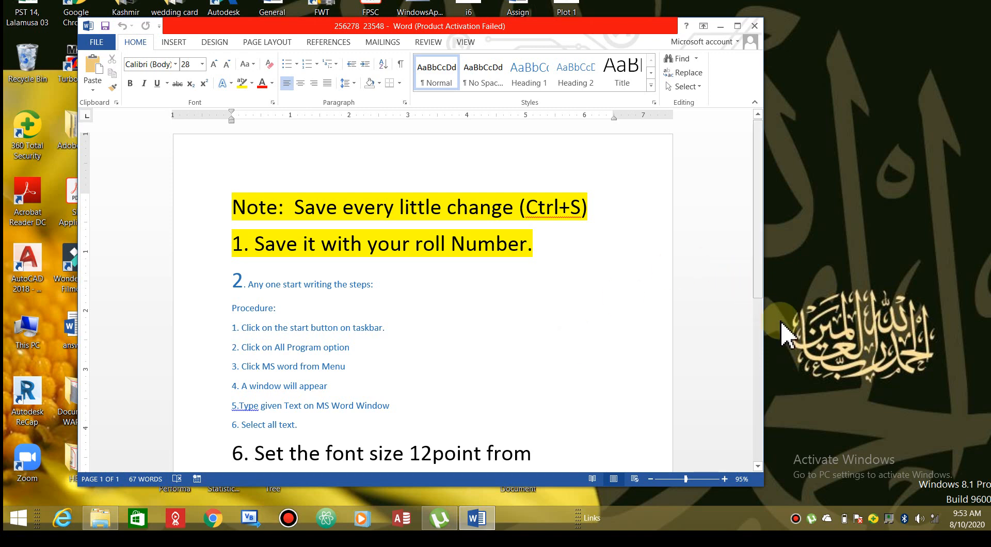
{"action": "mouse_move", "coordinate": [760, 294]}
{"action": "left_mouse_down"}
{"action": "mouse_move", "coordinate": [767, 398]}
{"action": "mouse_move", "coordinate": [755, 311]}
{"action": "left_mouse_up"}
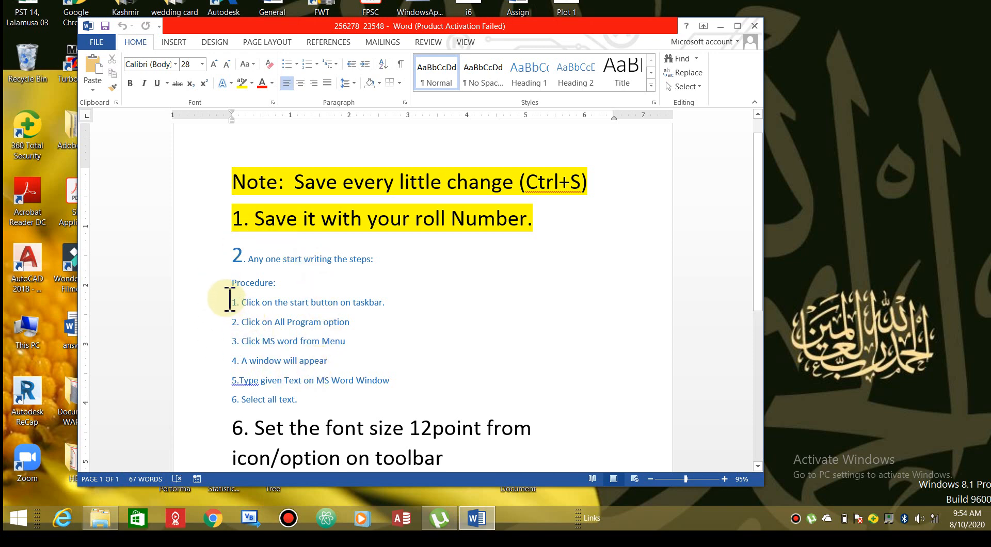
Set the 'Procedure:' label to 14 point font size
{"action": "left_click", "coordinate": [231, 284]}
{"action": "left_click_drag", "start_coordinate": [248, 285], "coordinate": [288, 283]}
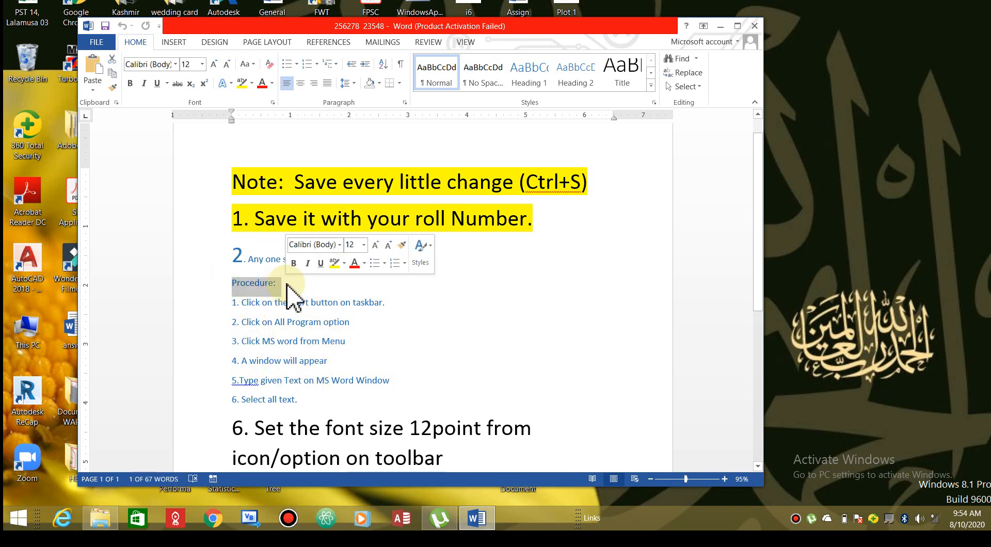
{"action": "left_click", "coordinate": [201, 64]}
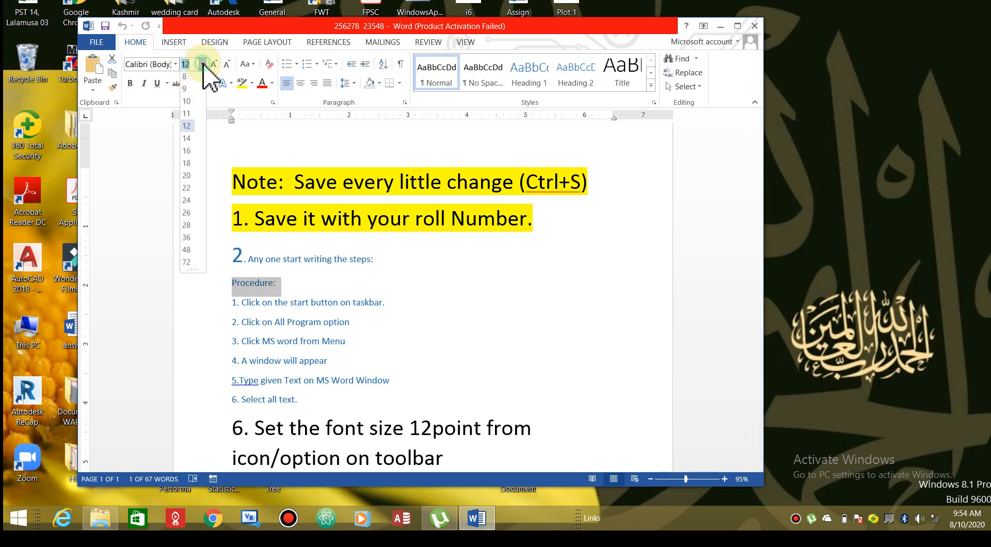
{"action": "left_click", "coordinate": [188, 143]}
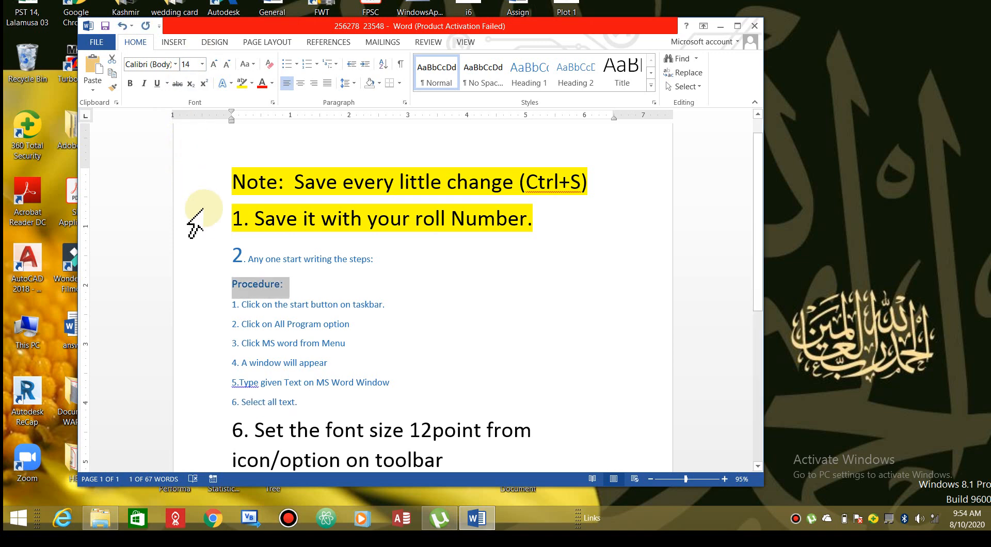
{"action": "left_click", "coordinate": [260, 304]}
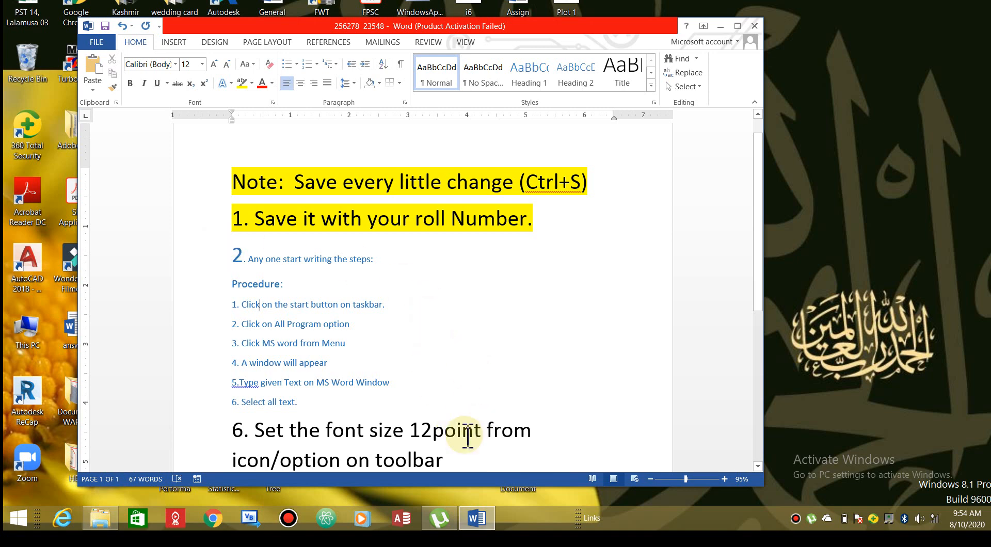
Break step 1 after 'Click', end step 6 with 'using Ctrl+A shortcut key', and select everything
{"action": "key", "text": "Return"}
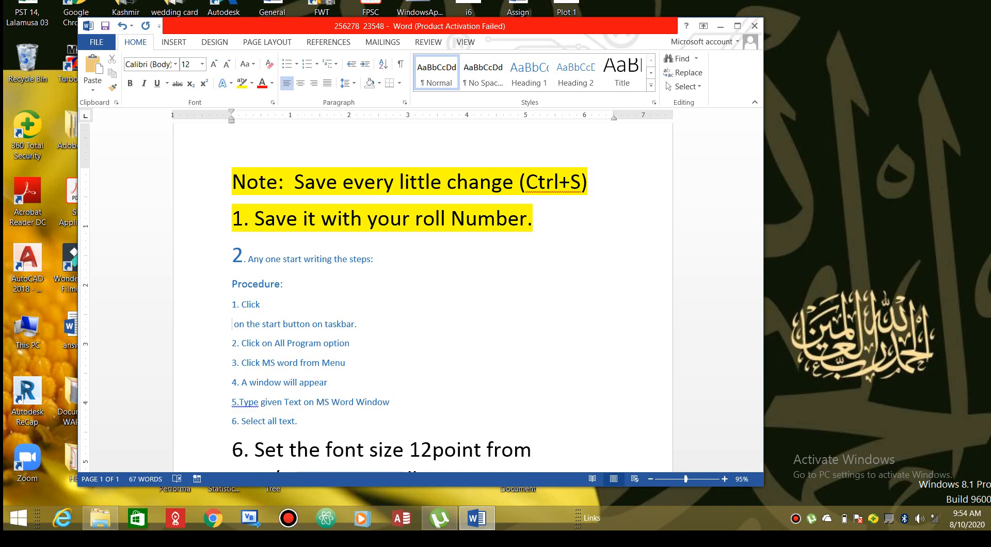
{"action": "left_click", "coordinate": [305, 421]}
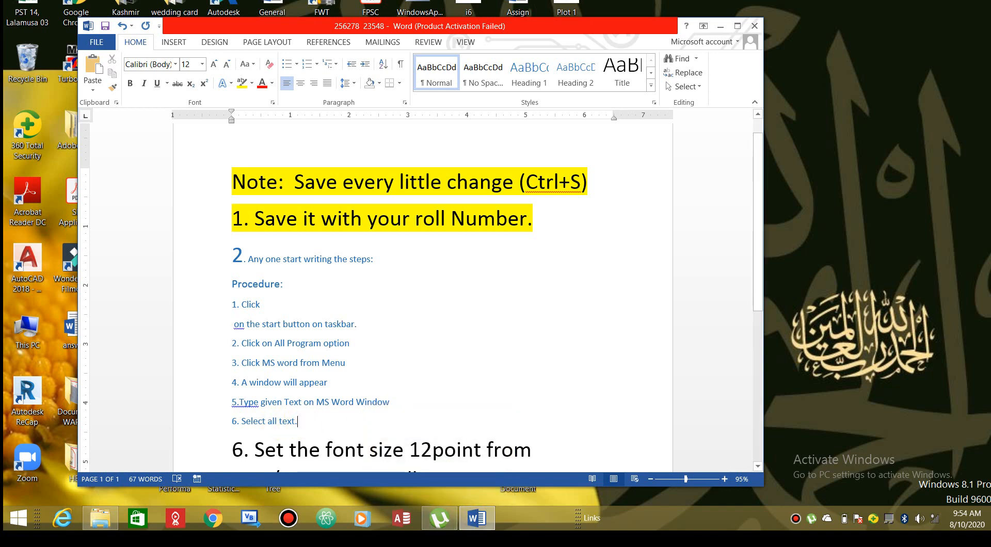
{"action": "key", "text": "BackSpace"}
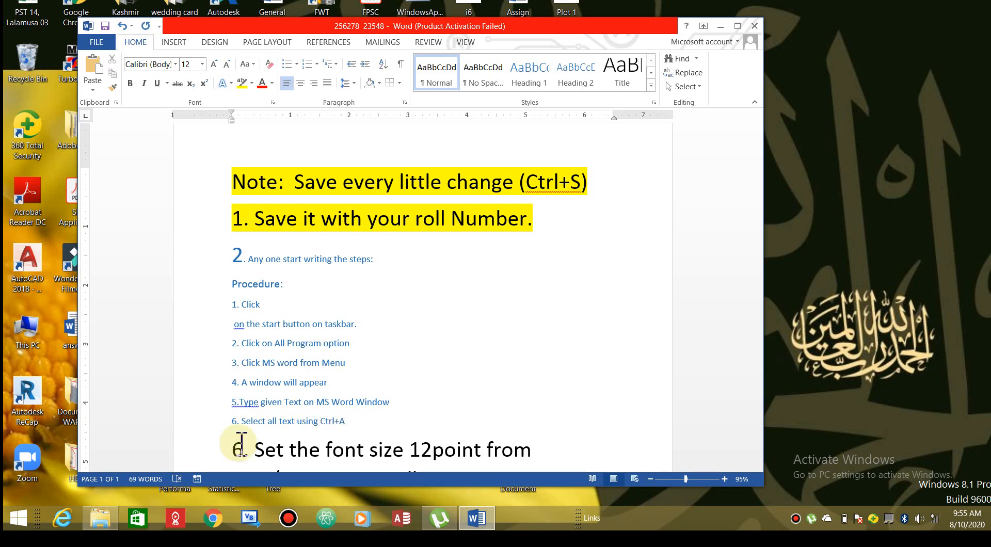
{"action": "left_click_drag", "start_coordinate": [353, 423], "coordinate": [321, 421]}
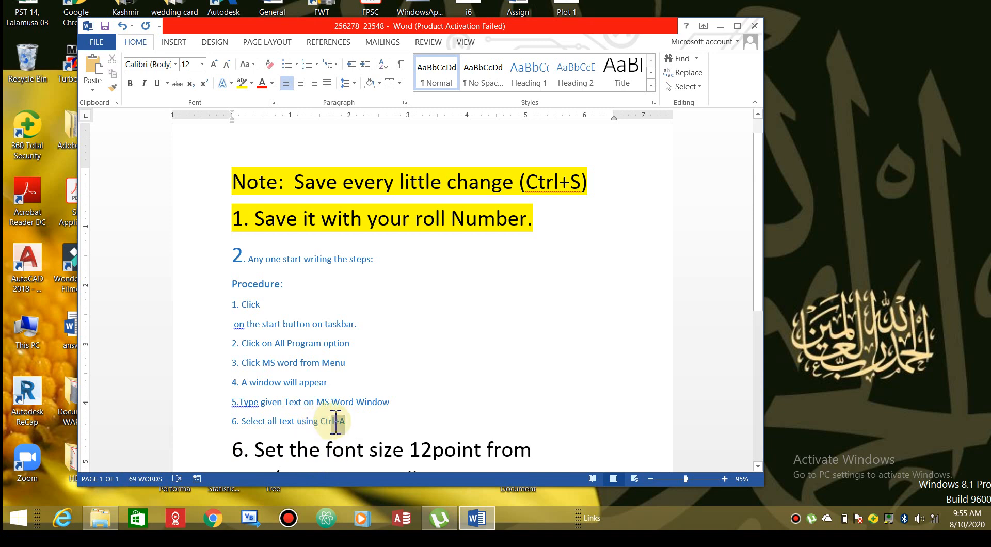
{"action": "left_click", "coordinate": [355, 420]}
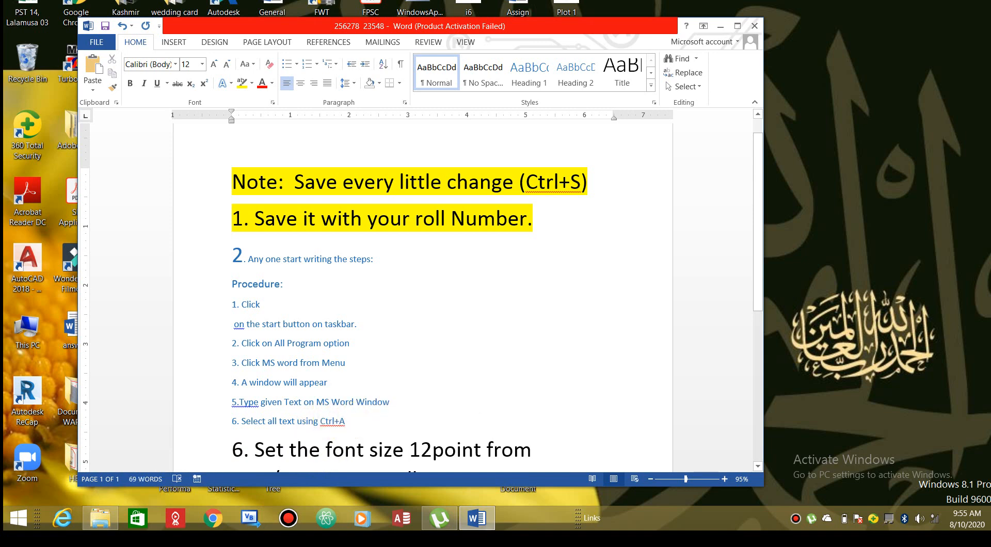
{"action": "type", "text": "s"}
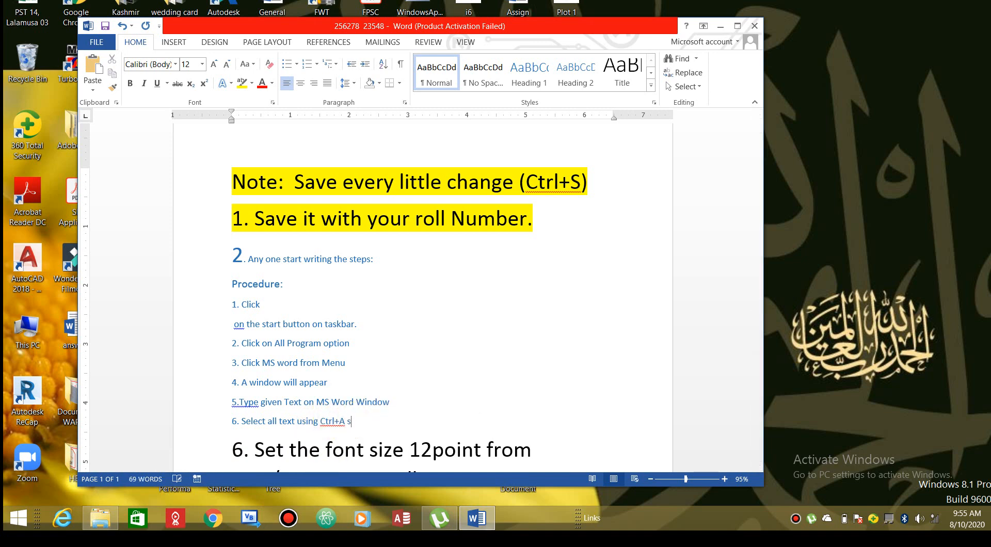
{"action": "type", "text": "hortcut key"}
{"action": "key", "text": "ctrl+a"}
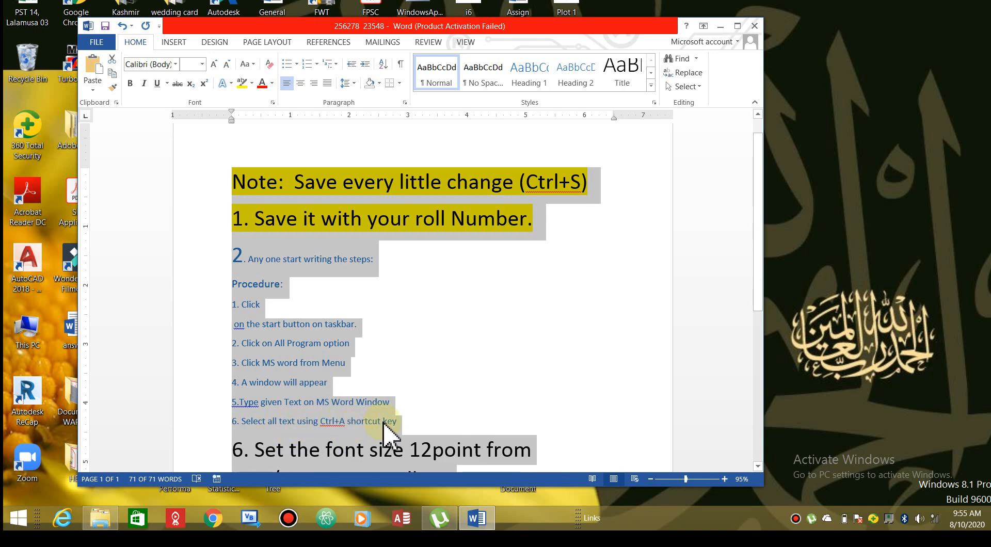
Choose Consolas from the font list for the whole selected document, then deselect
{"action": "left_click", "coordinate": [174, 64]}
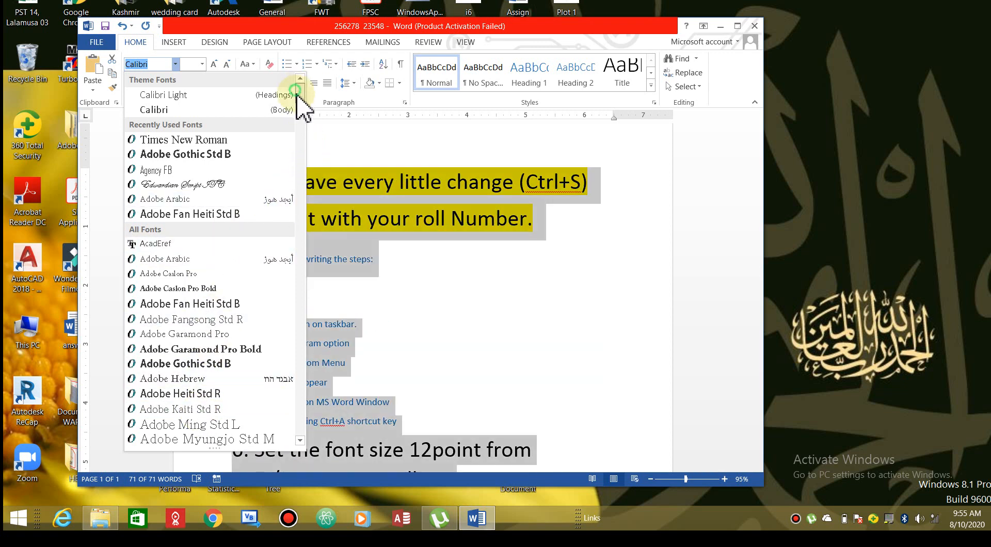
{"action": "left_click_drag", "start_coordinate": [298, 100], "coordinate": [313, 162]}
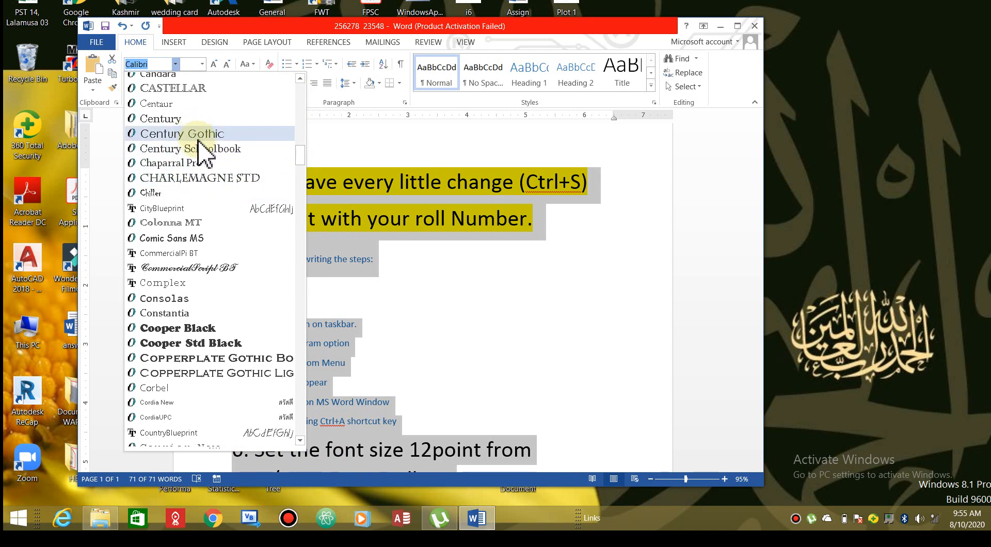
{"action": "left_click", "coordinate": [186, 304]}
{"action": "left_click", "coordinate": [354, 362]}
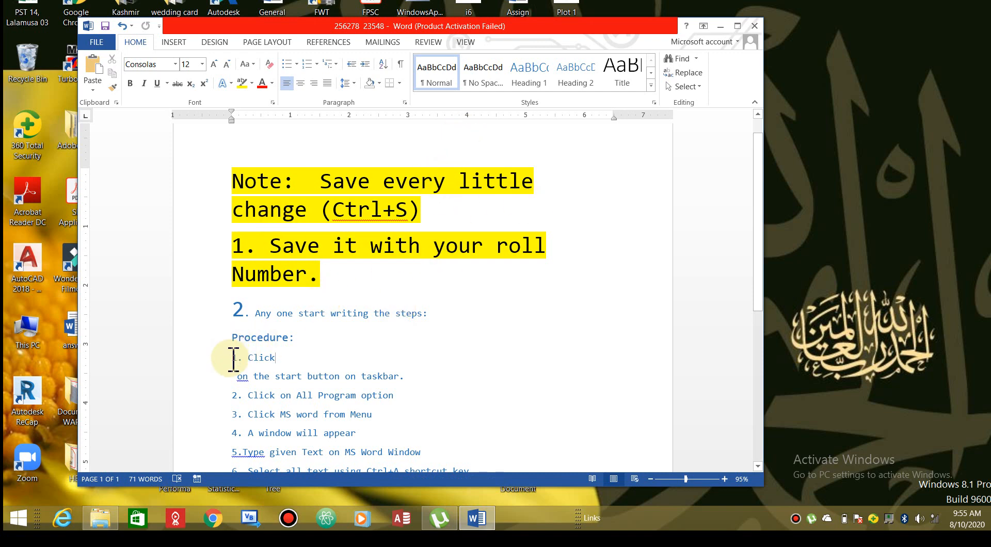
Replace the numbering on the procedure steps with diamond bullets from the Bullet Library
{"action": "left_click_drag", "start_coordinate": [233, 358], "coordinate": [494, 243]}
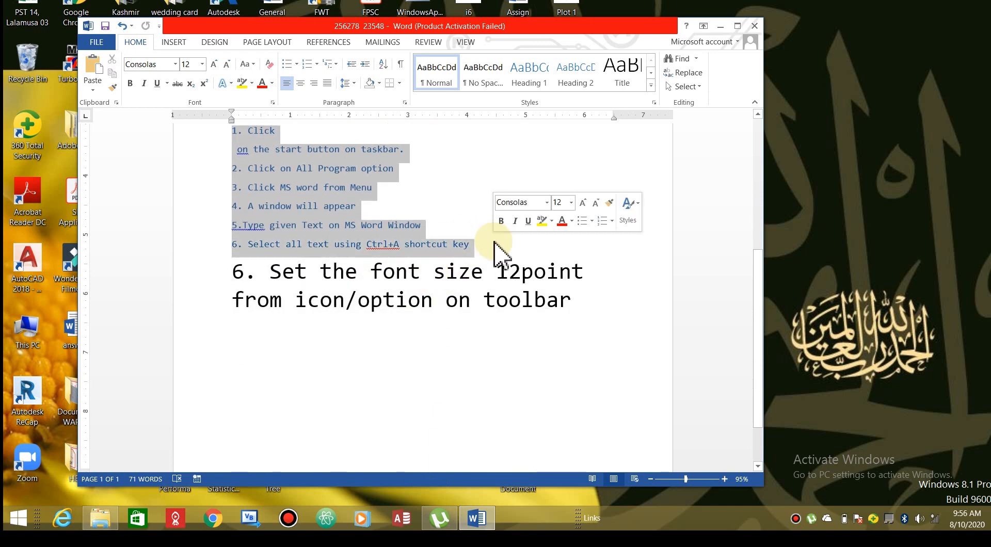
{"action": "left_click", "coordinate": [297, 65]}
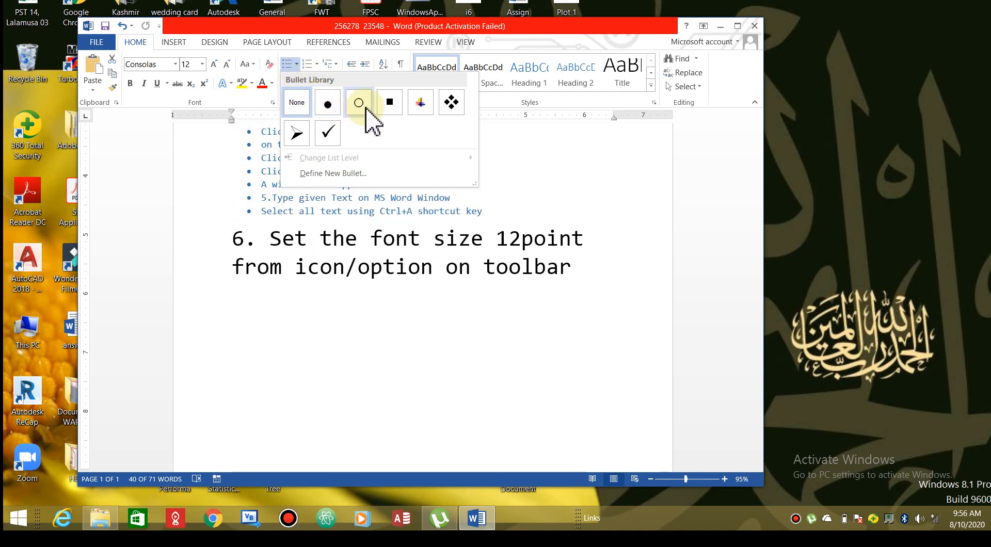
{"action": "left_click", "coordinate": [459, 112]}
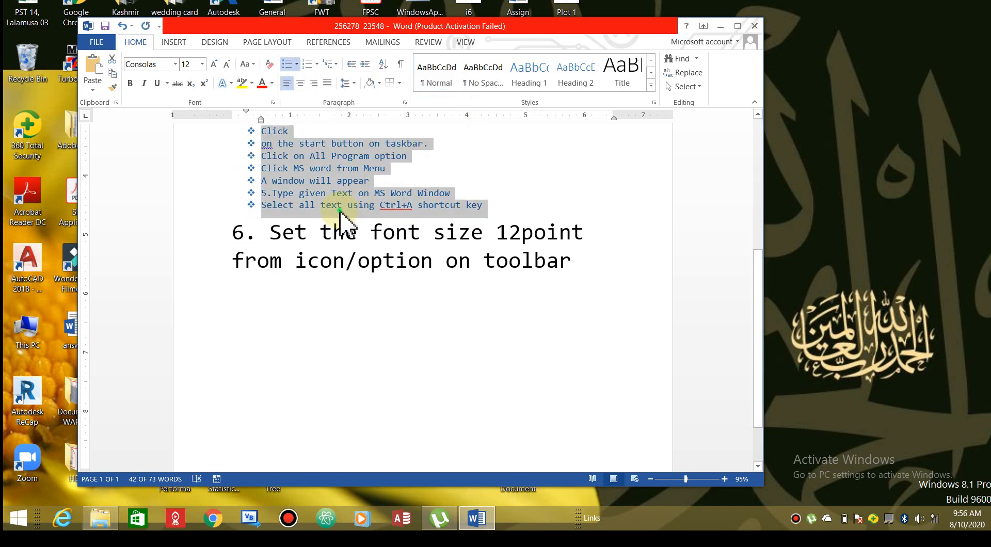
{"action": "left_click", "coordinate": [338, 206]}
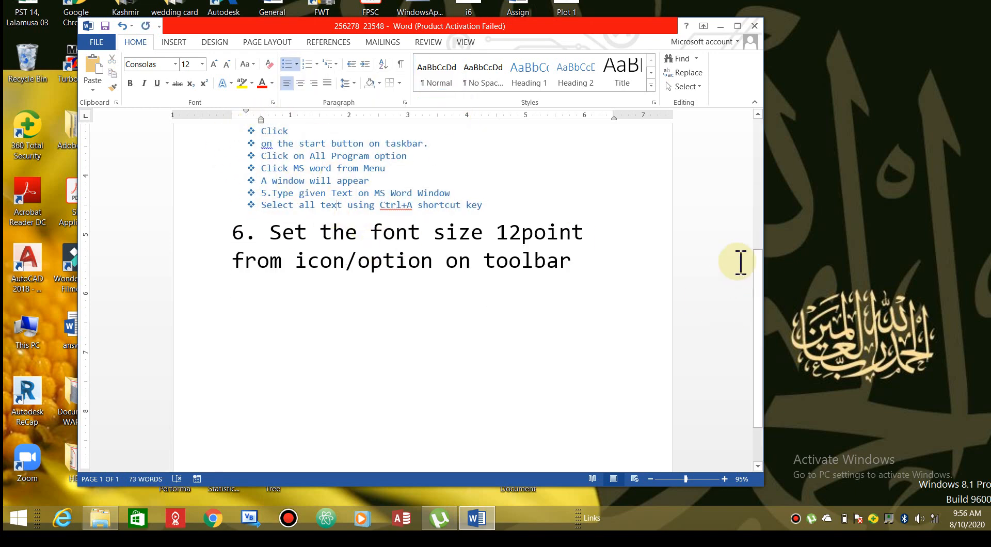
{"action": "left_click_drag", "start_coordinate": [762, 289], "coordinate": [762, 250]}
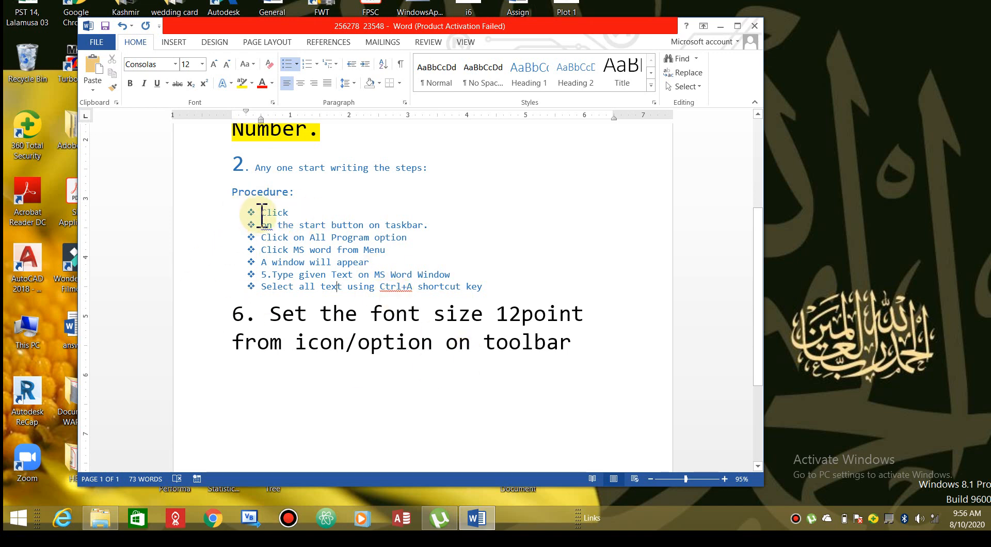
{"action": "left_click_drag", "start_coordinate": [259, 212], "coordinate": [528, 282]}
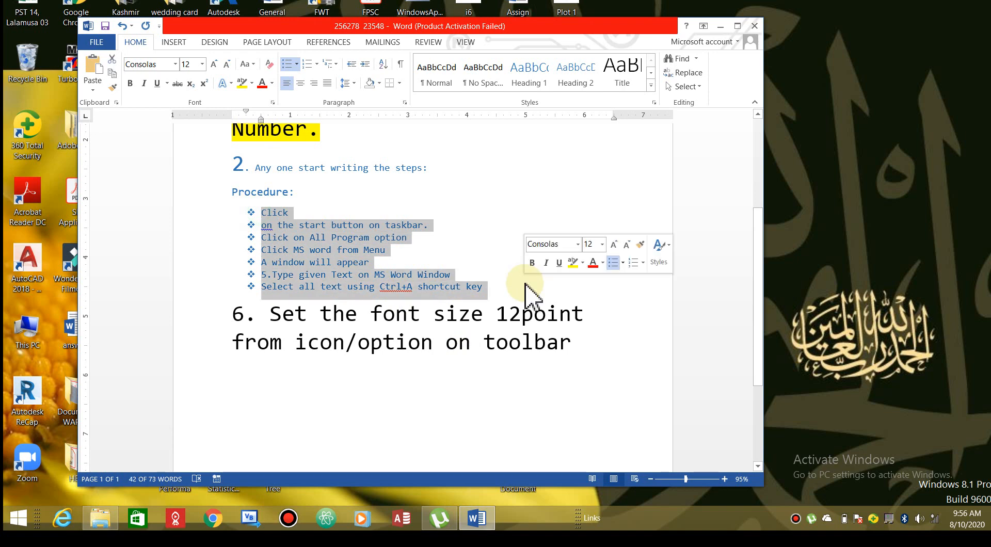
{"action": "left_click", "coordinate": [298, 217]}
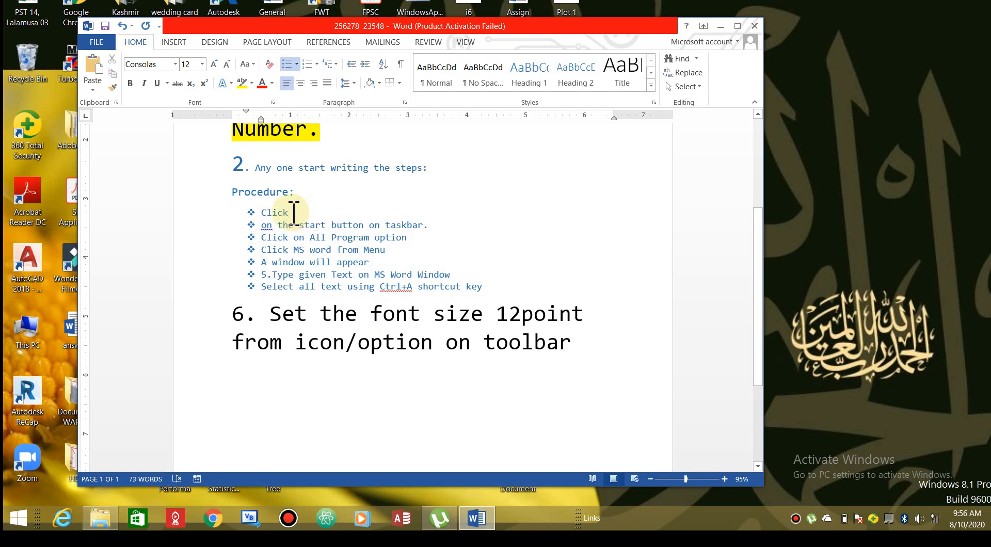
Join the first bullet's split lines and apply 2.0 line spacing to all six bullet items
{"action": "key", "text": "Delete"}
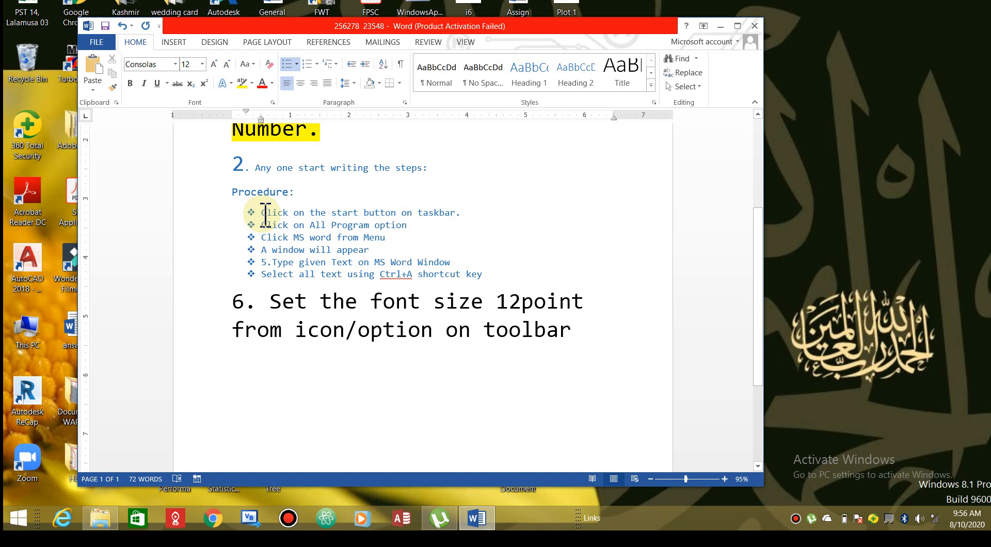
{"action": "left_click_drag", "start_coordinate": [262, 213], "coordinate": [508, 277]}
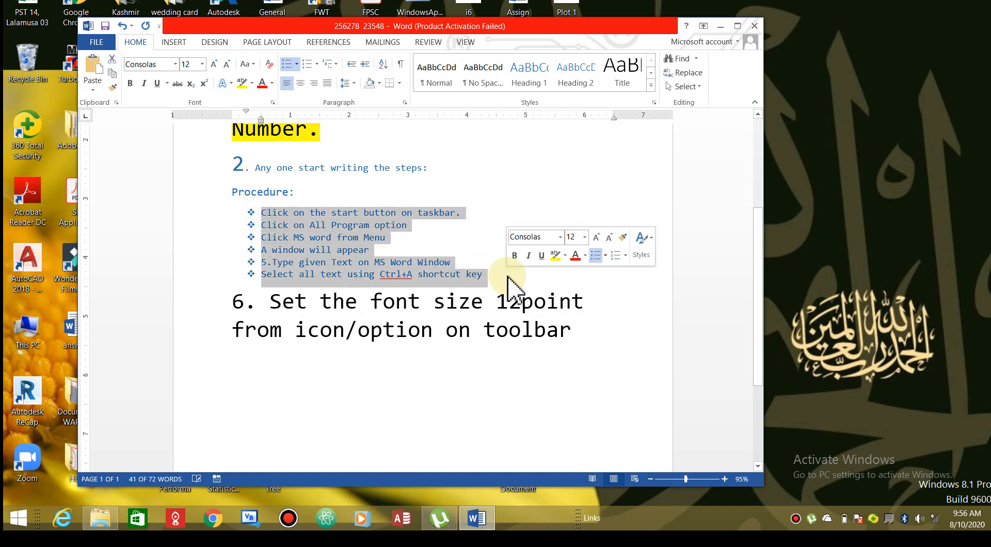
{"action": "left_click", "coordinate": [355, 84]}
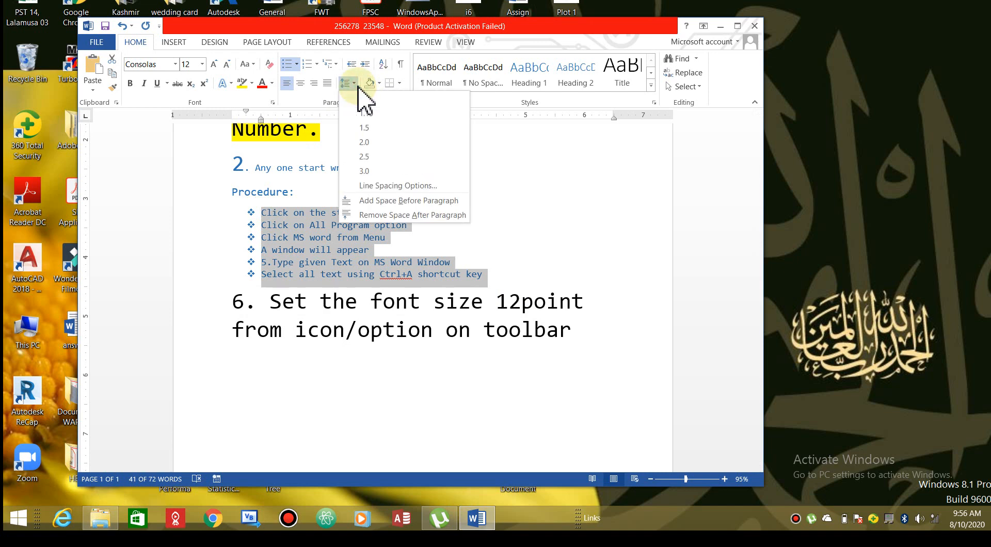
{"action": "left_click", "coordinate": [365, 142]}
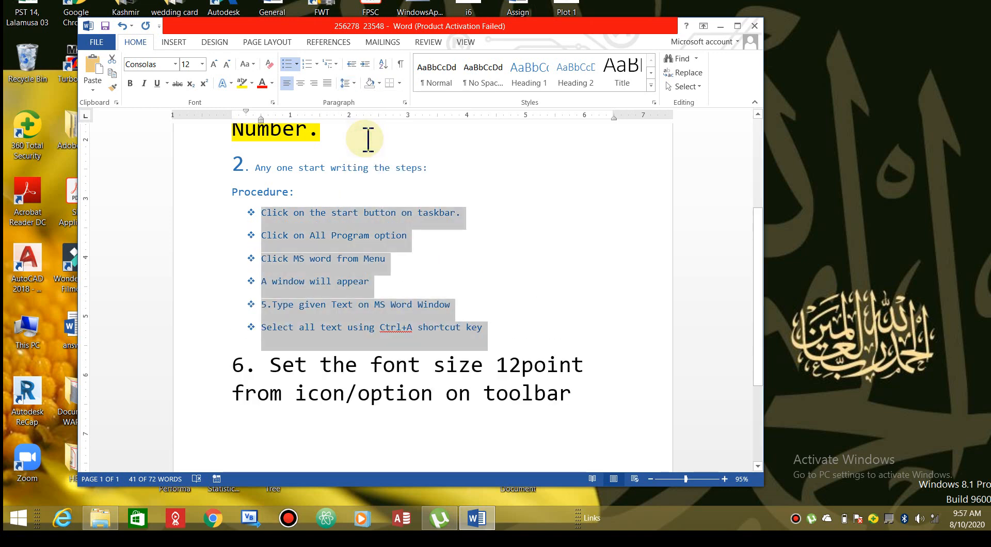
{"action": "left_click", "coordinate": [422, 219]}
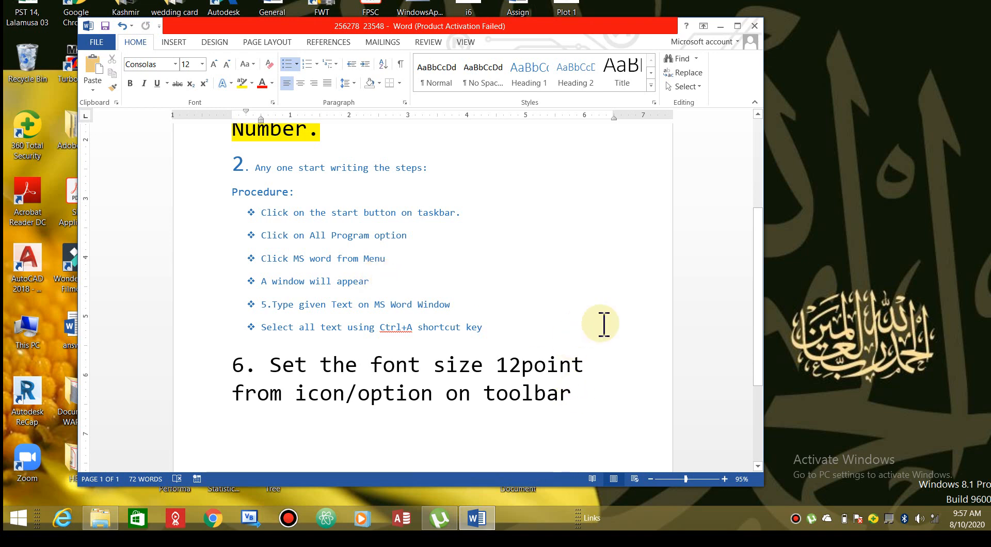
Add a line 'Save procedure at end' after 'toolbar' and correct its typos
{"action": "left_click", "coordinate": [588, 384]}
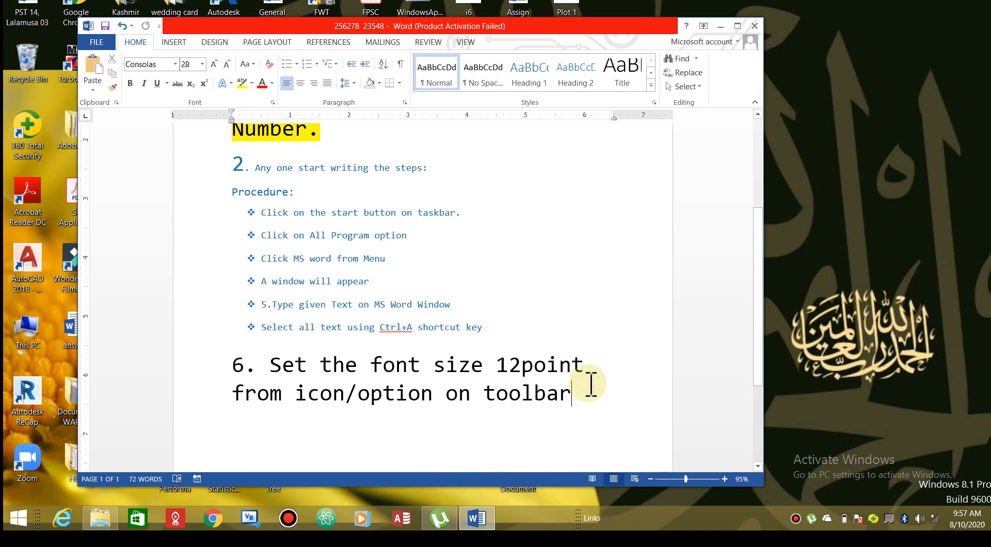
{"action": "key", "text": "Return"}
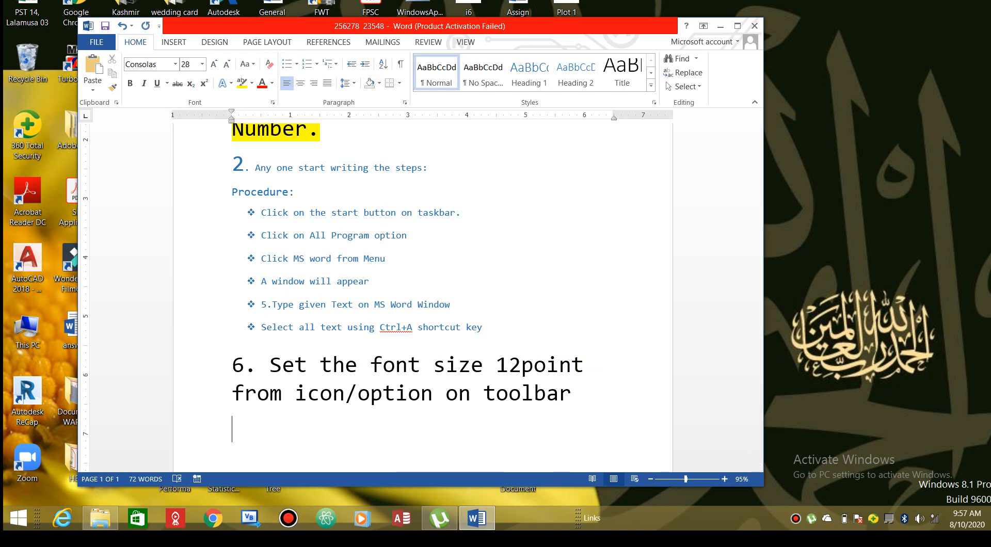
{"action": "type", "text": "Save "}
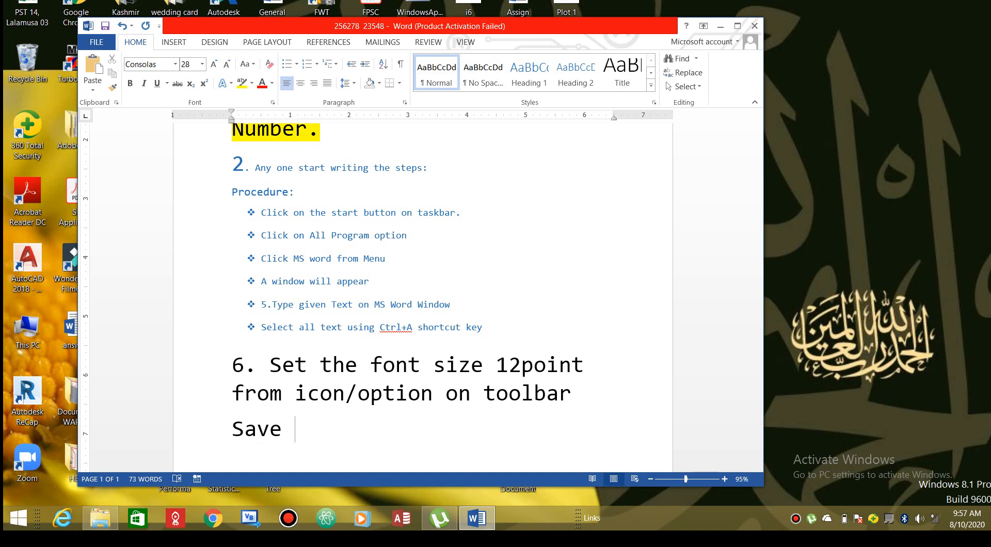
{"action": "type", "text": "precedure"}
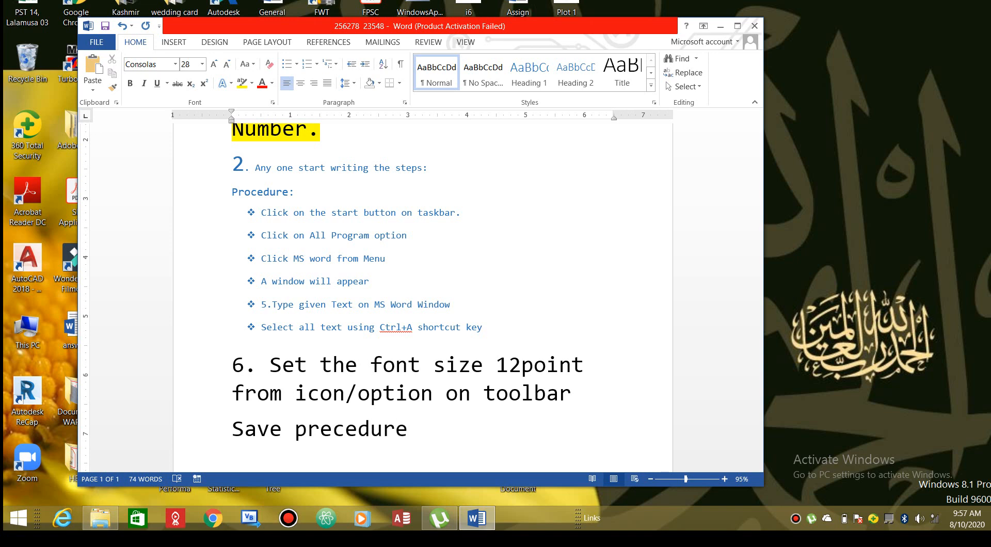
{"action": "type", "text": "at end"}
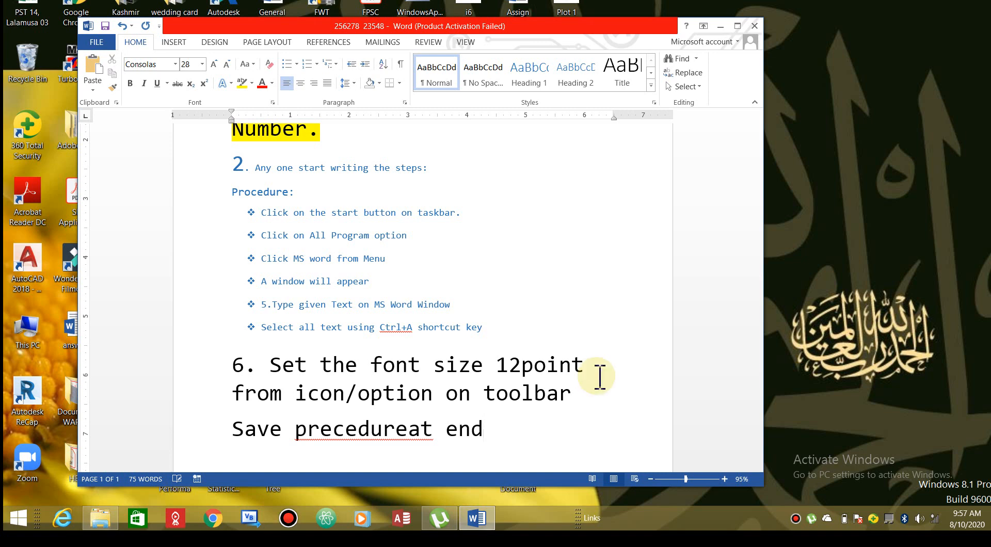
{"action": "left_click", "coordinate": [248, 210]}
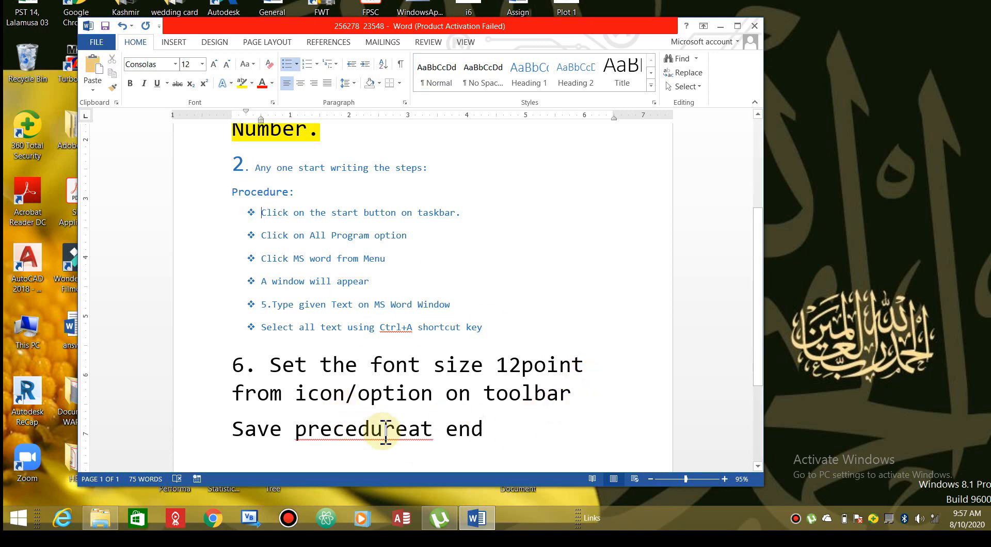
{"action": "left_click", "coordinate": [408, 430]}
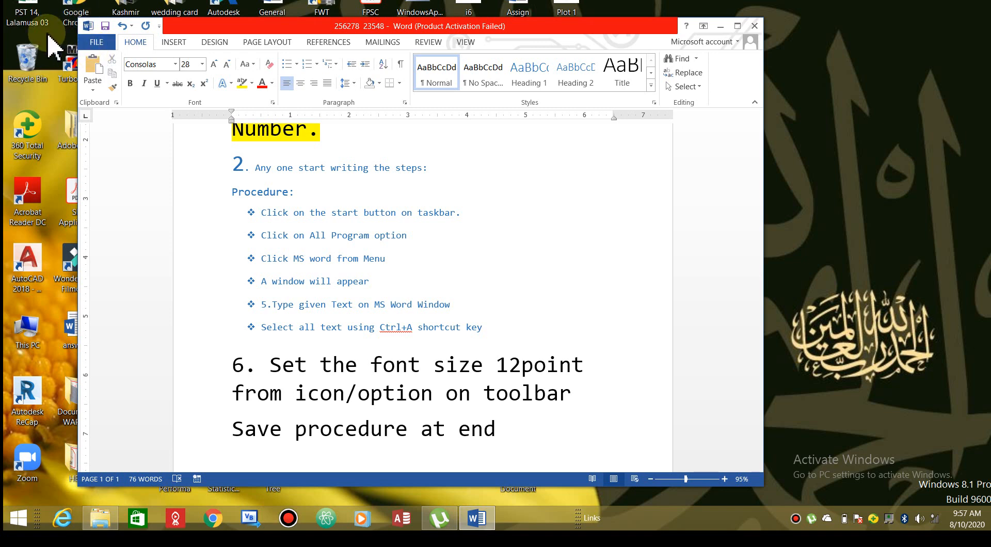
{"action": "left_click_drag", "start_coordinate": [237, 175], "coordinate": [588, 368]}
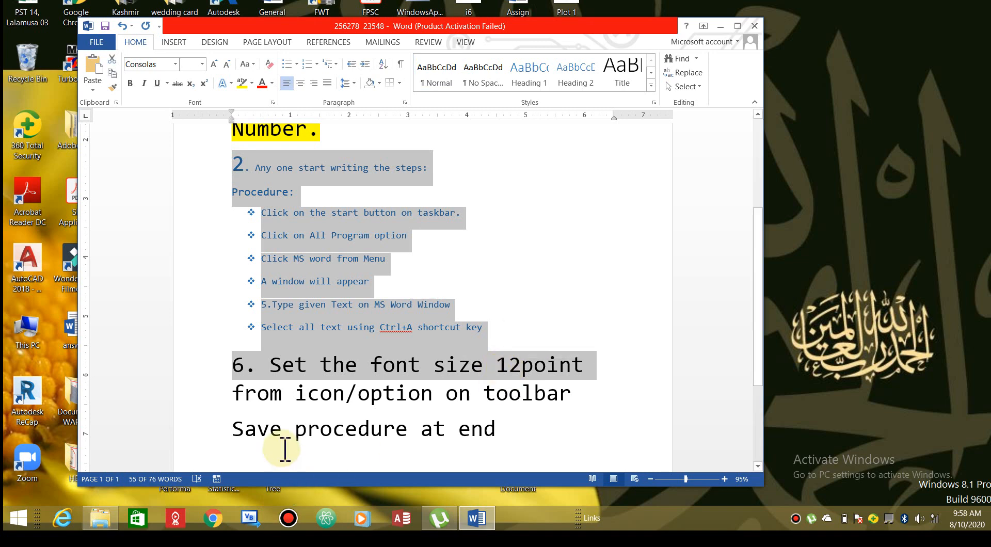
{"action": "left_click", "coordinate": [572, 367]}
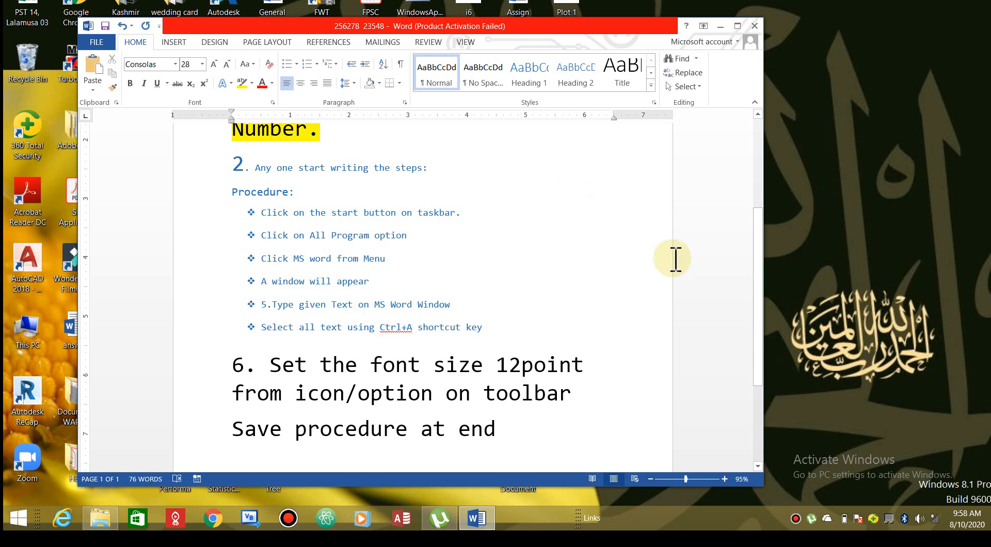
{"action": "left_click_drag", "start_coordinate": [774, 271], "coordinate": [804, 325]}
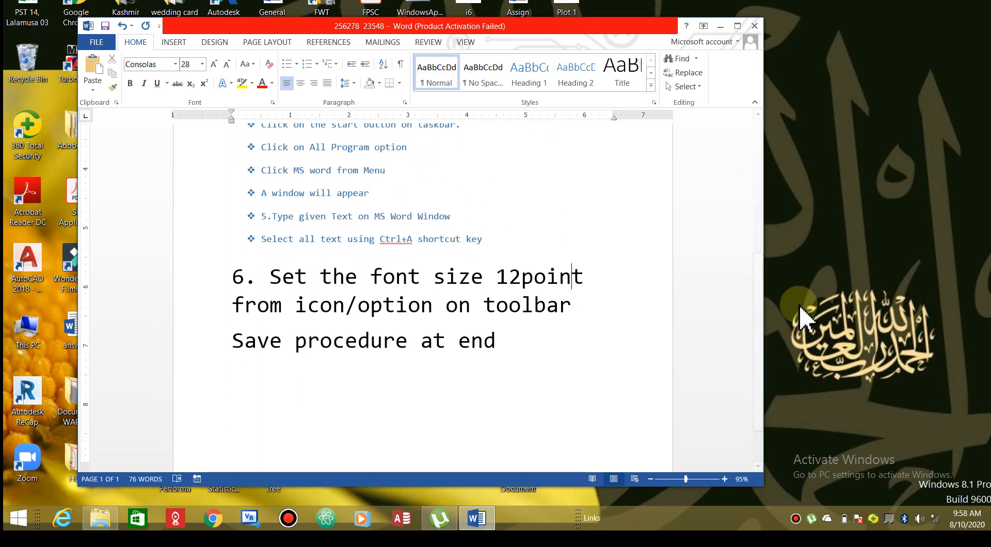
{"action": "left_click", "coordinate": [578, 281]}
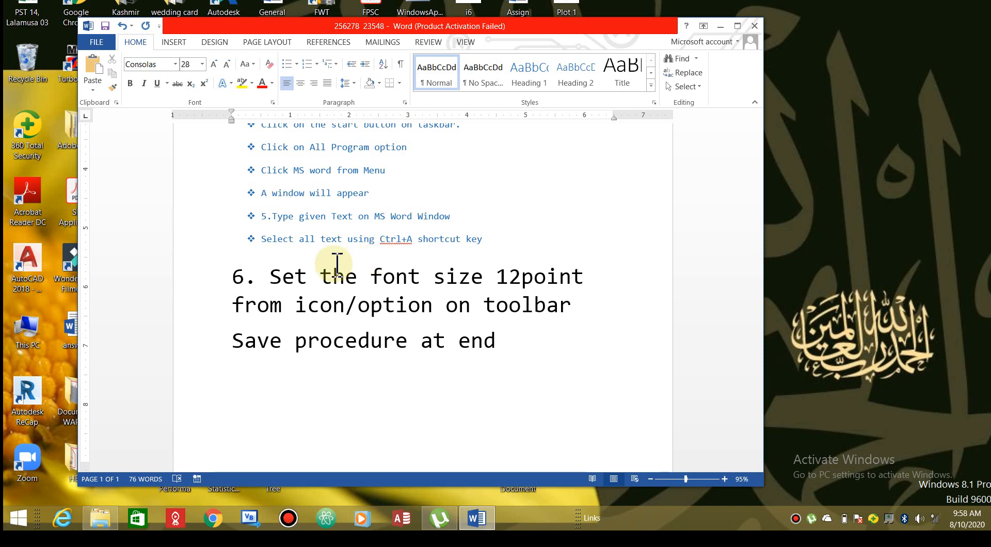
{"action": "left_click", "coordinate": [298, 219]}
{"action": "left_click_drag", "start_coordinate": [298, 218], "coordinate": [332, 219]}
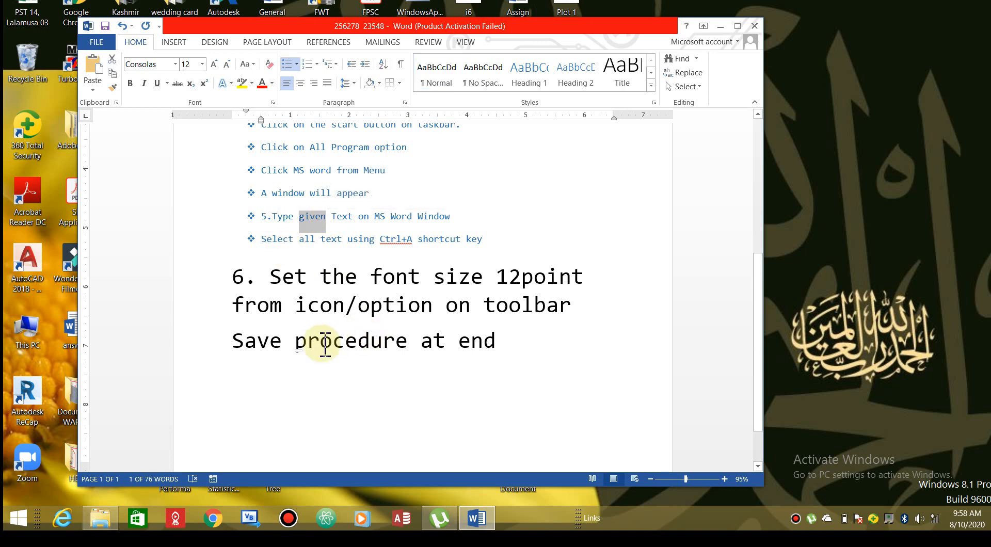
Select the word 'procedure' in the last line and look through the ribbon tabs, ending on Insert
{"action": "double_click", "coordinate": [299, 342], "text": "ctrl"}
{"action": "left_click_drag", "start_coordinate": [299, 341], "coordinate": [408, 352]}
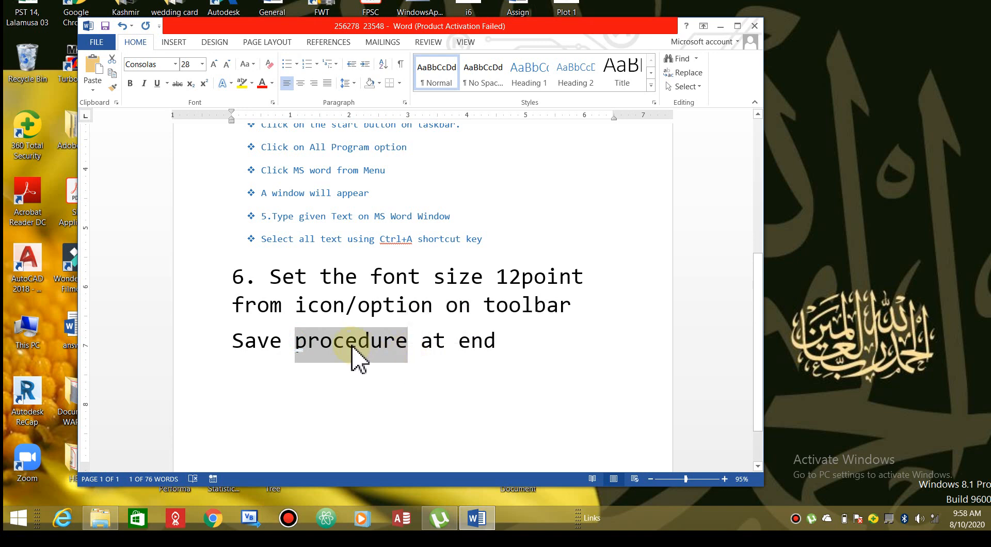
{"action": "left_click", "coordinate": [335, 43]}
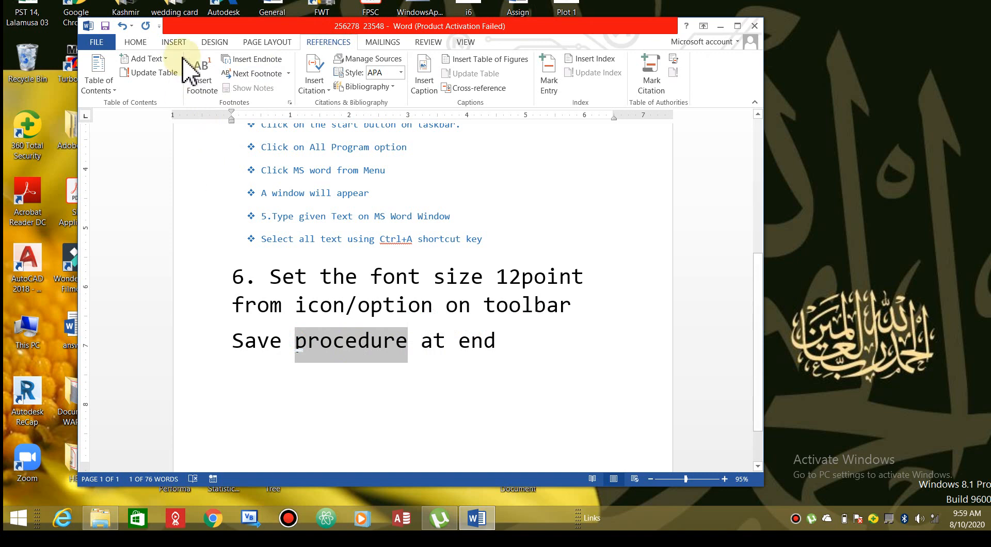
{"action": "left_click", "coordinate": [267, 41]}
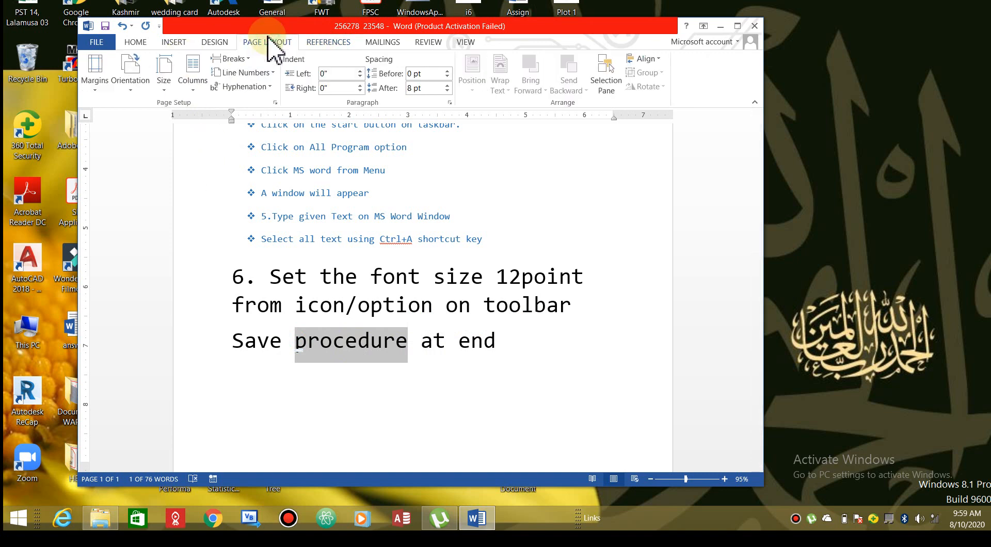
{"action": "left_click", "coordinate": [214, 43]}
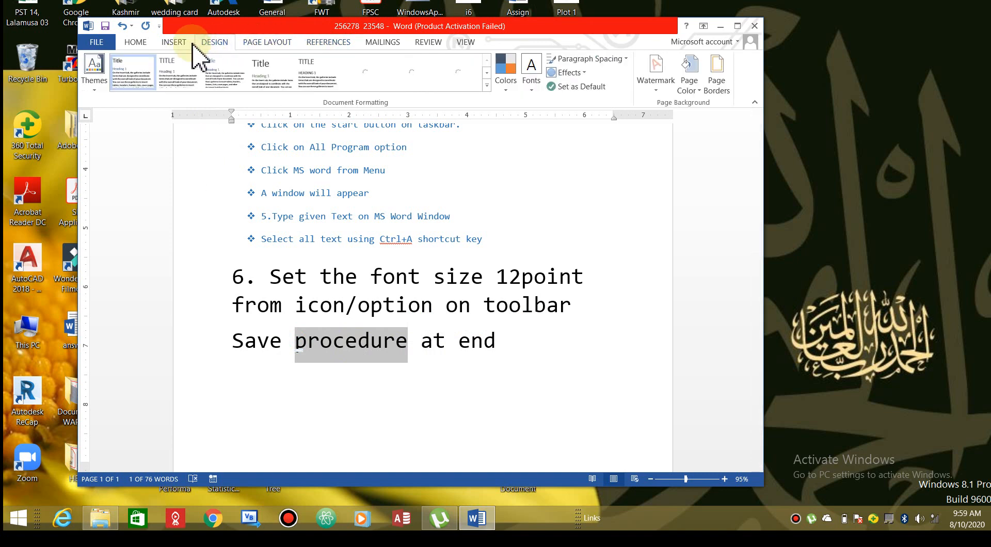
{"action": "left_click", "coordinate": [388, 44]}
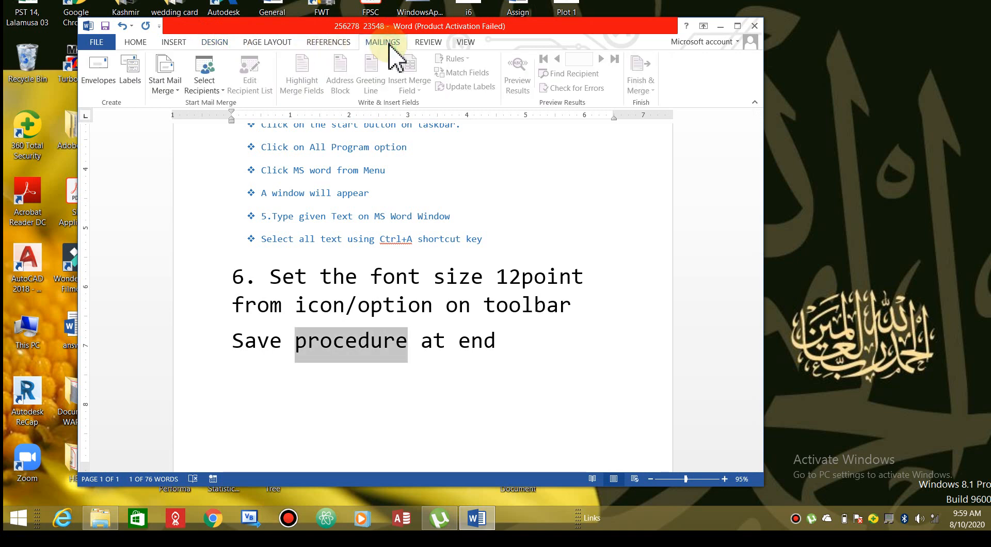
{"action": "left_click", "coordinate": [174, 43]}
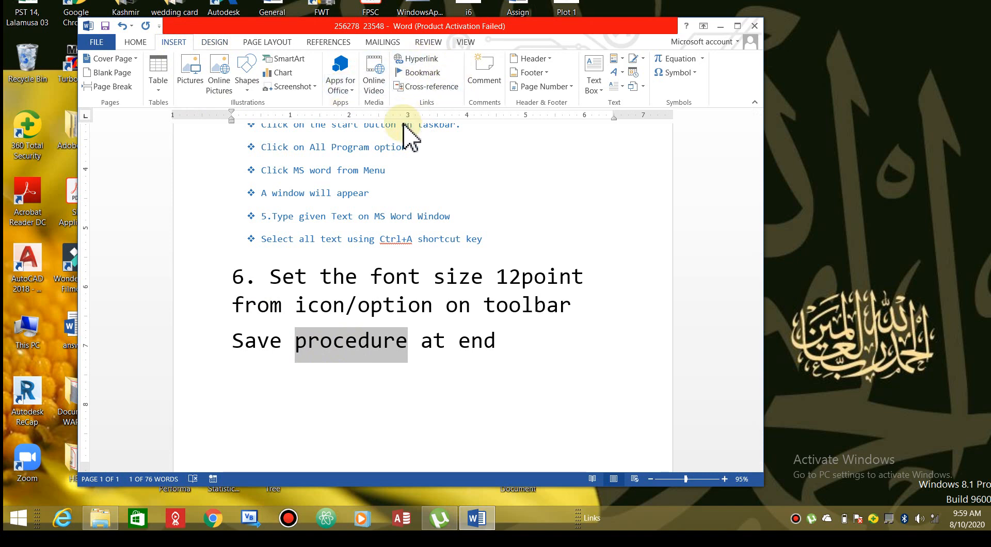
{"action": "left_click", "coordinate": [422, 60]}
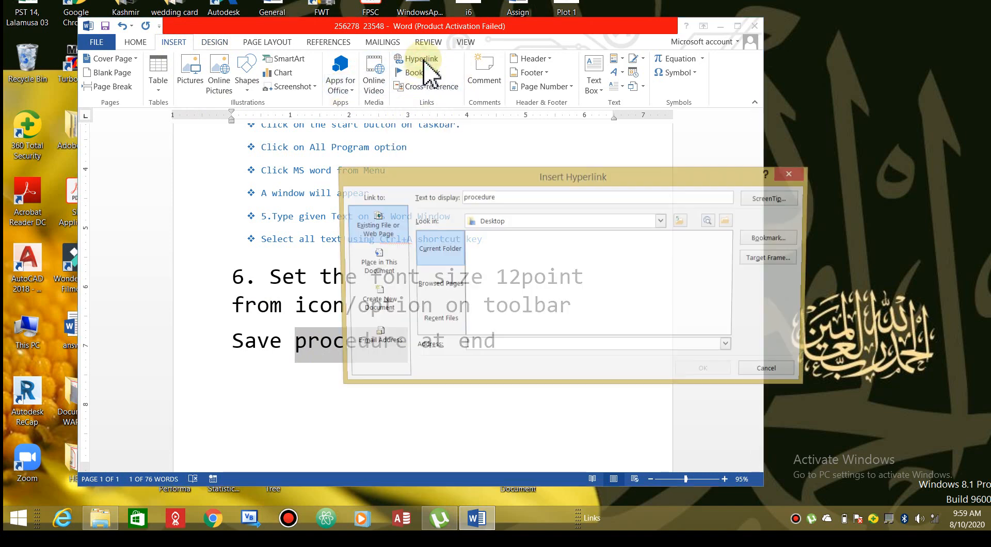
{"action": "left_click_drag", "start_coordinate": [540, 177], "coordinate": [415, 153]}
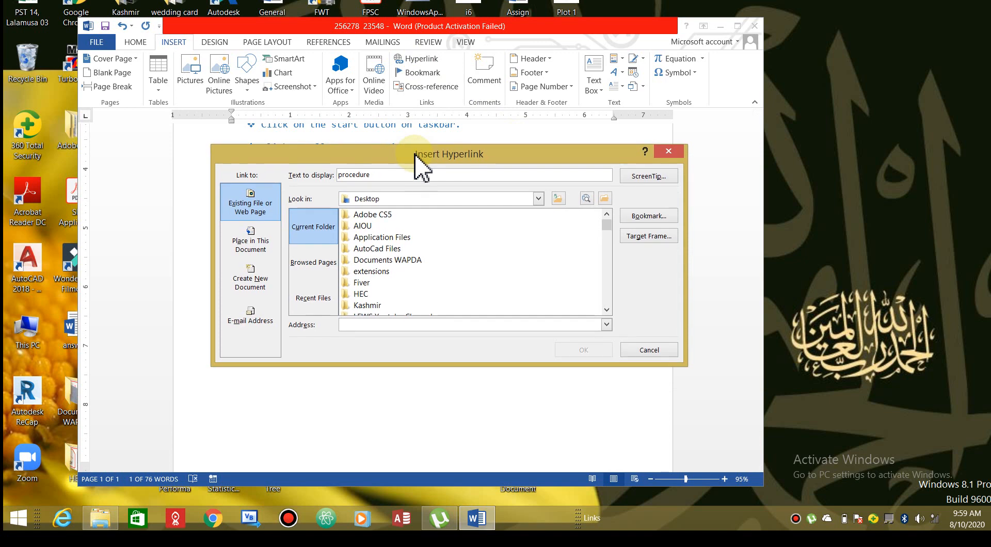
{"action": "left_click", "coordinate": [365, 328]}
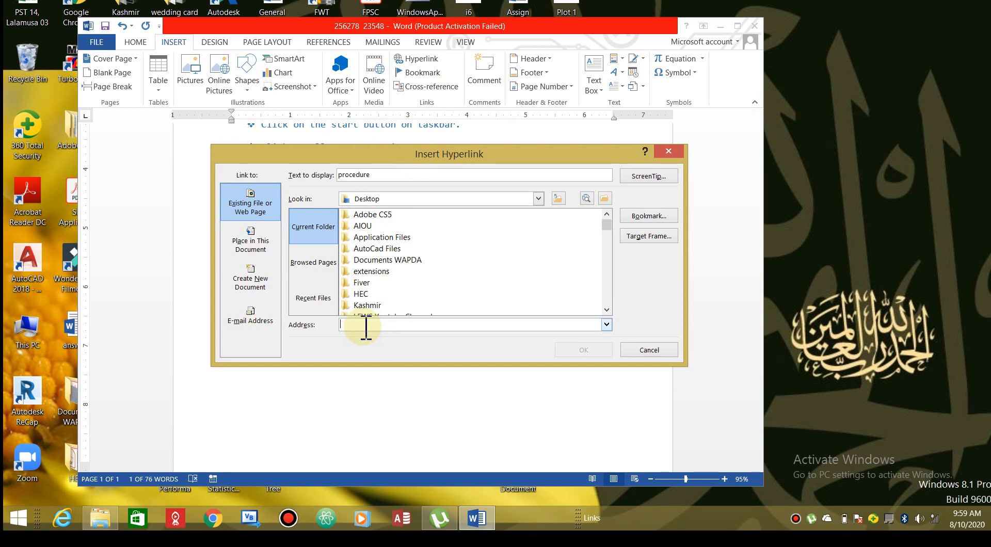
{"action": "type", "text": "w"}
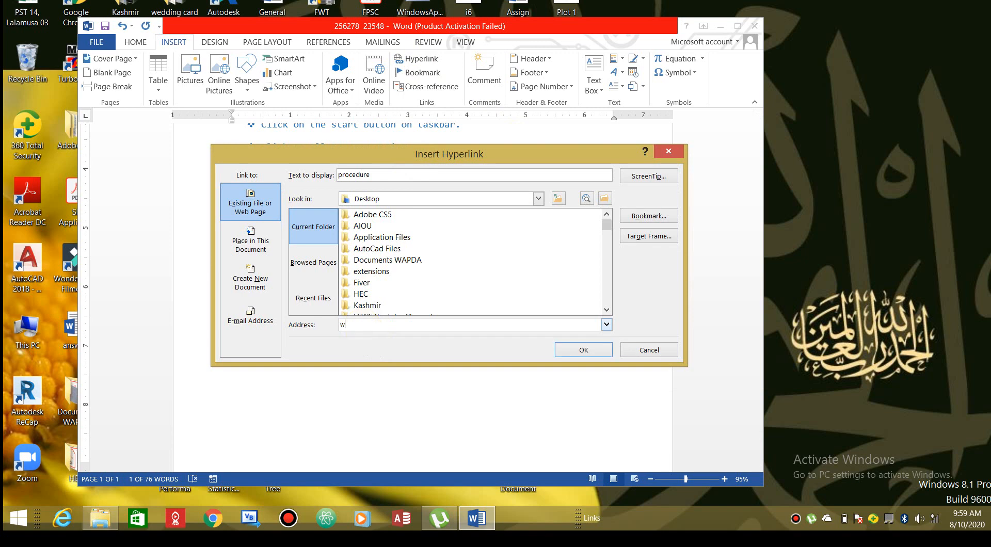
{"action": "type", "text": "w.google"}
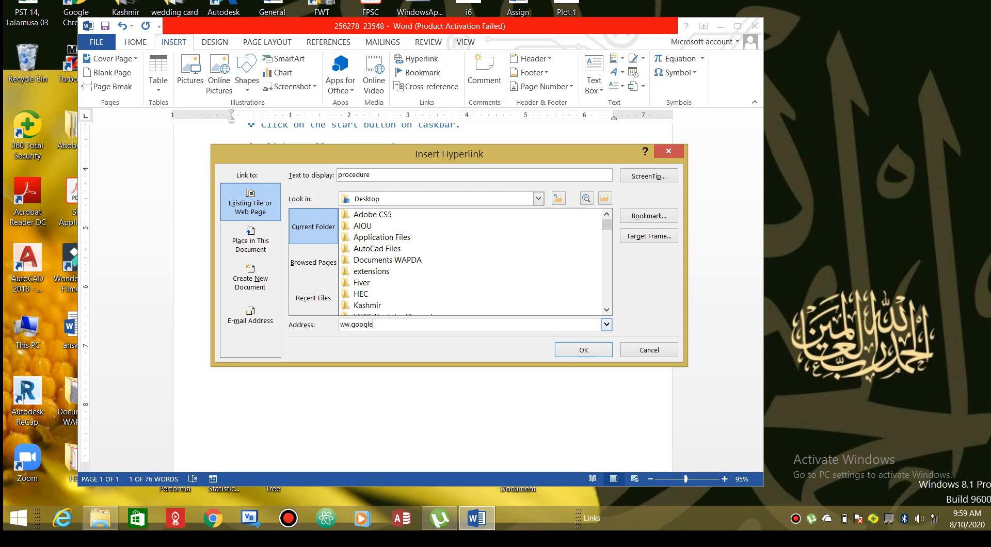
{"action": "type", "text": "com"}
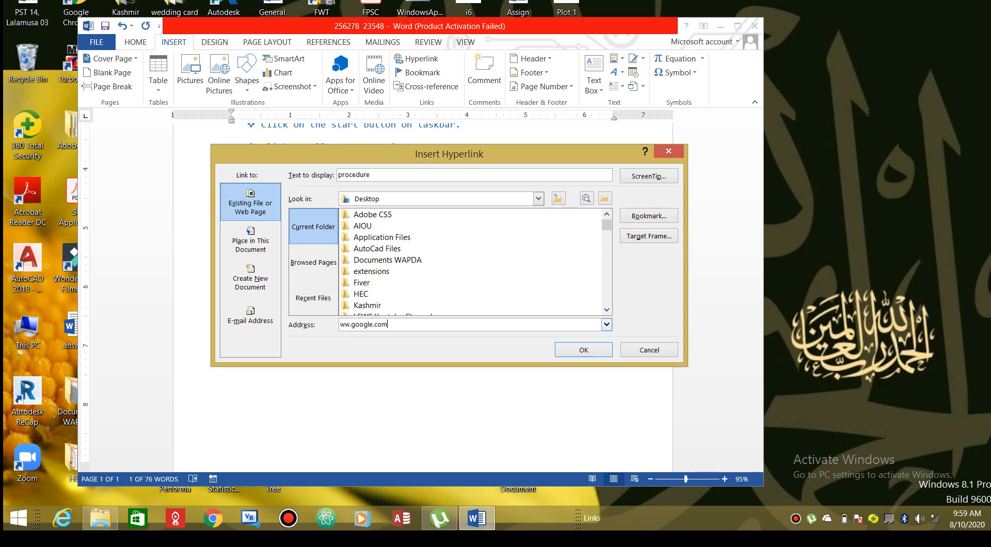
{"action": "left_click", "coordinate": [349, 328]}
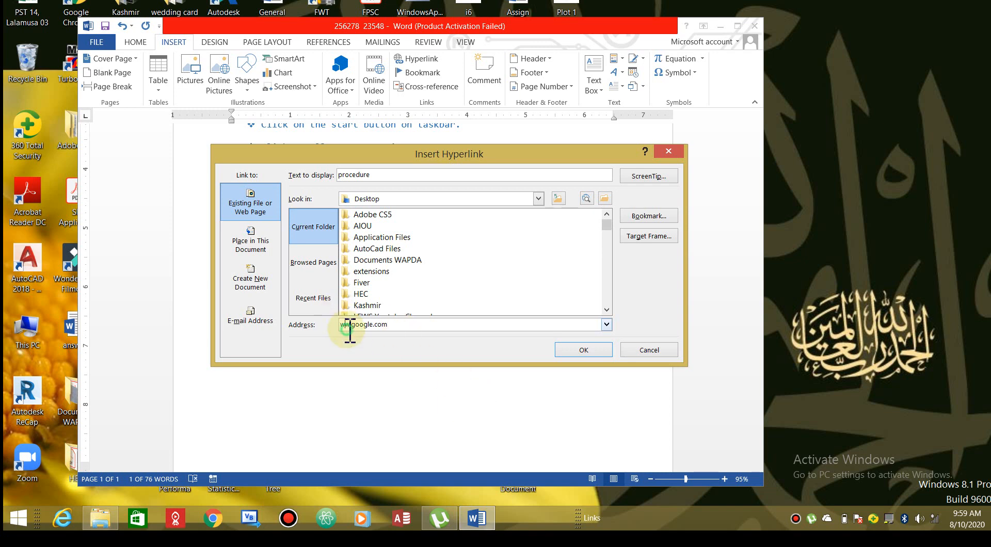
{"action": "type", "text": "http://w"}
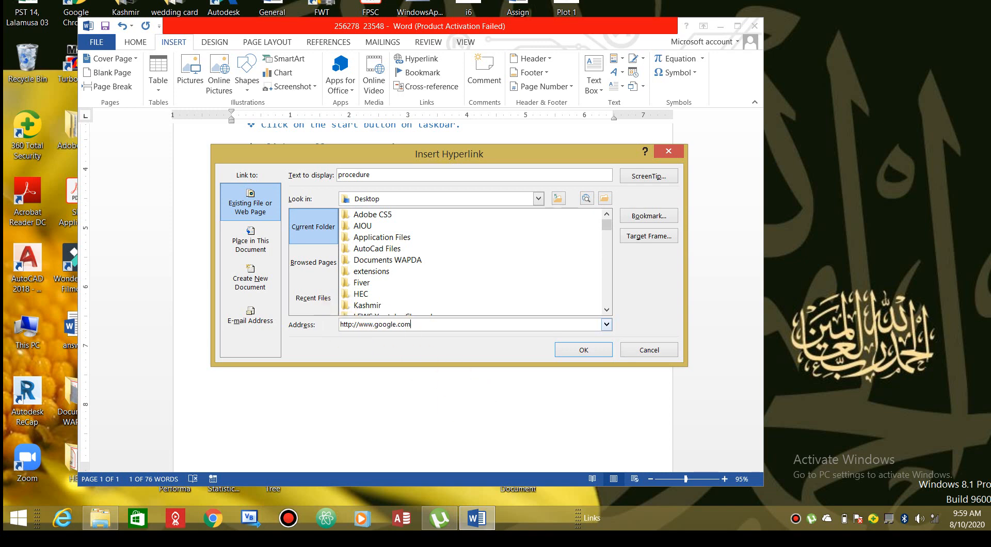
{"action": "left_click", "coordinate": [591, 353]}
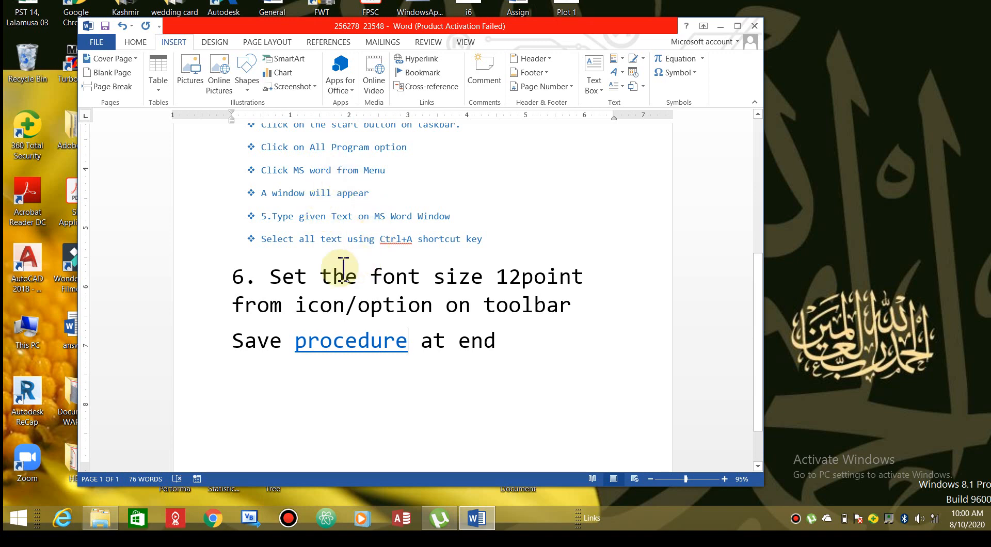
Follow the 'procedure' link in the browser, move Word aside, and show the network connections panel
{"action": "mouse_move", "coordinate": [376, 351]}
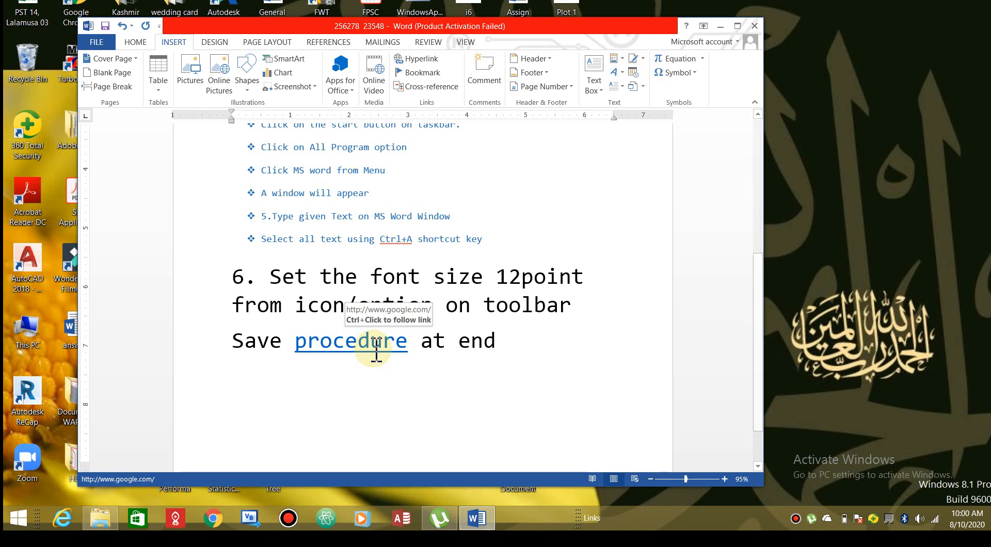
{"action": "left_click", "coordinate": [373, 344], "text": "ctrl"}
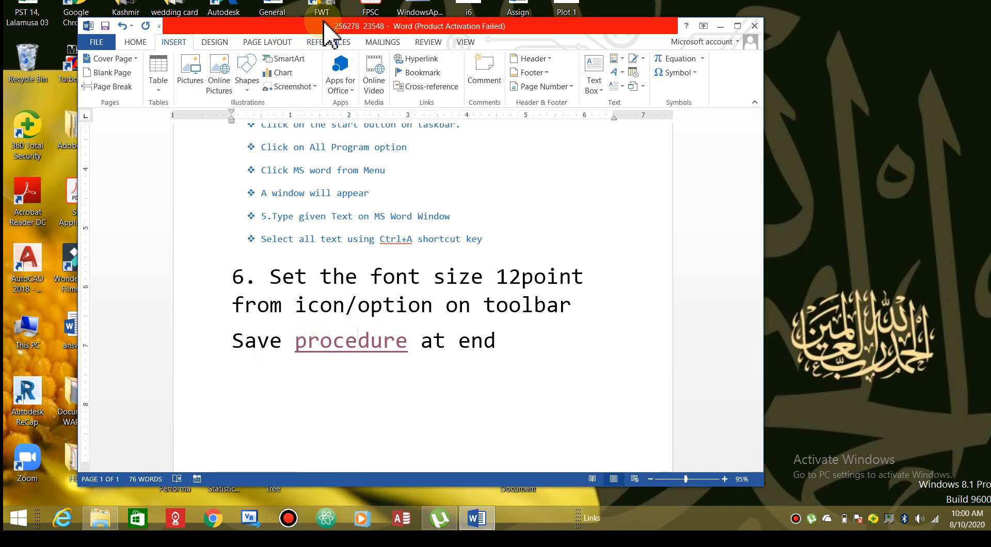
{"action": "left_click_drag", "start_coordinate": [330, 27], "coordinate": [400, 7]}
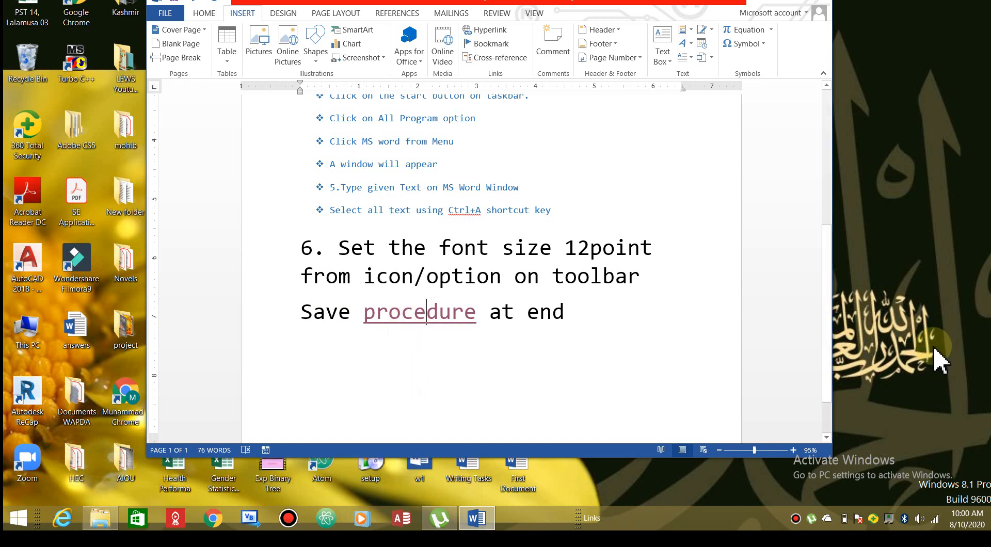
{"action": "left_click", "coordinate": [938, 517]}
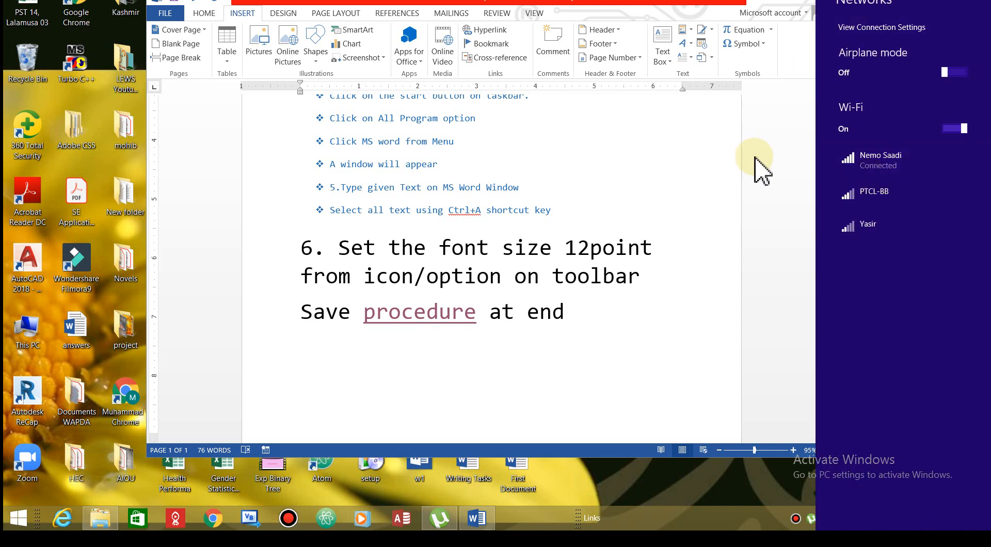
Dismiss the network panel, widen Chrome to view the Google page, then close Chrome
{"action": "left_click", "coordinate": [768, 163]}
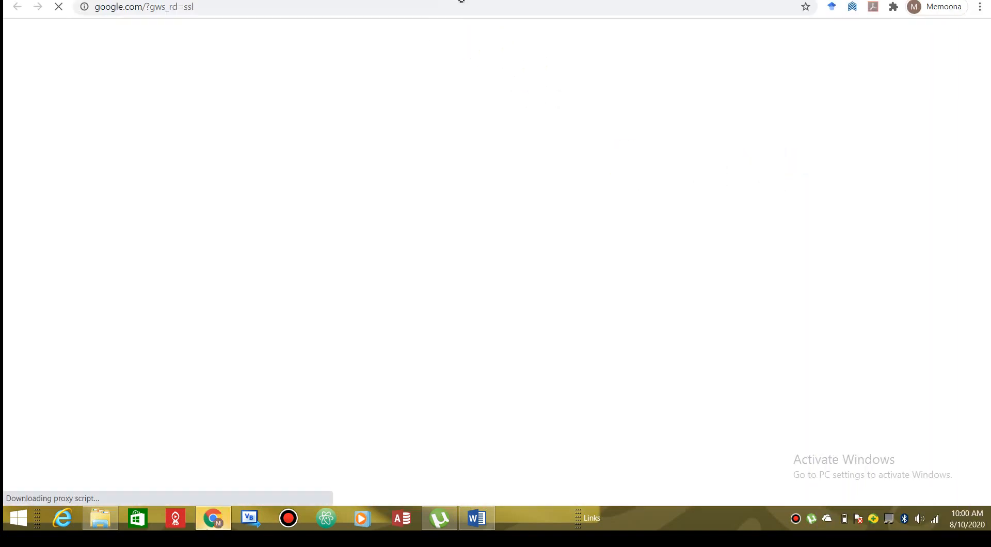
{"action": "left_click_drag", "start_coordinate": [476, 0], "coordinate": [498, 74]}
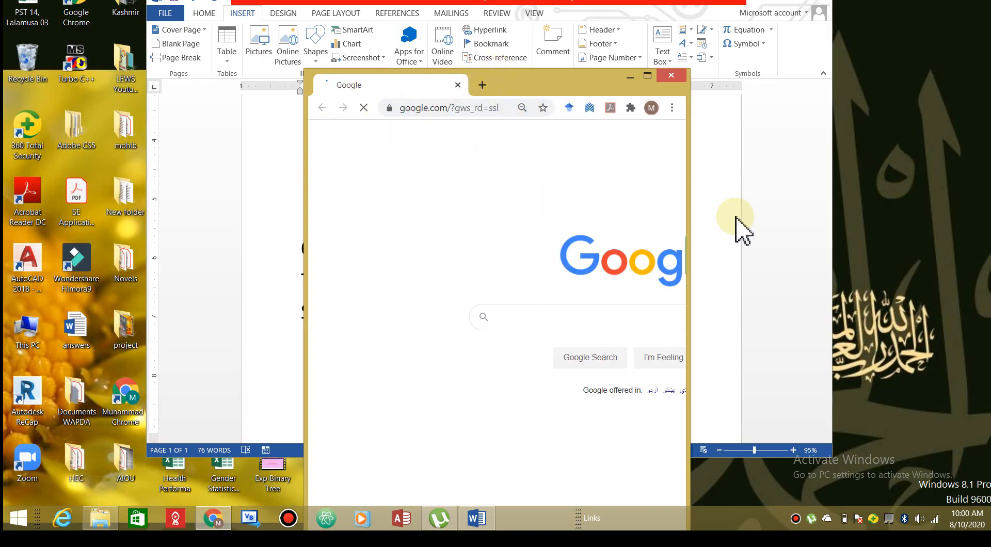
{"action": "left_click_drag", "start_coordinate": [689, 203], "coordinate": [886, 185]}
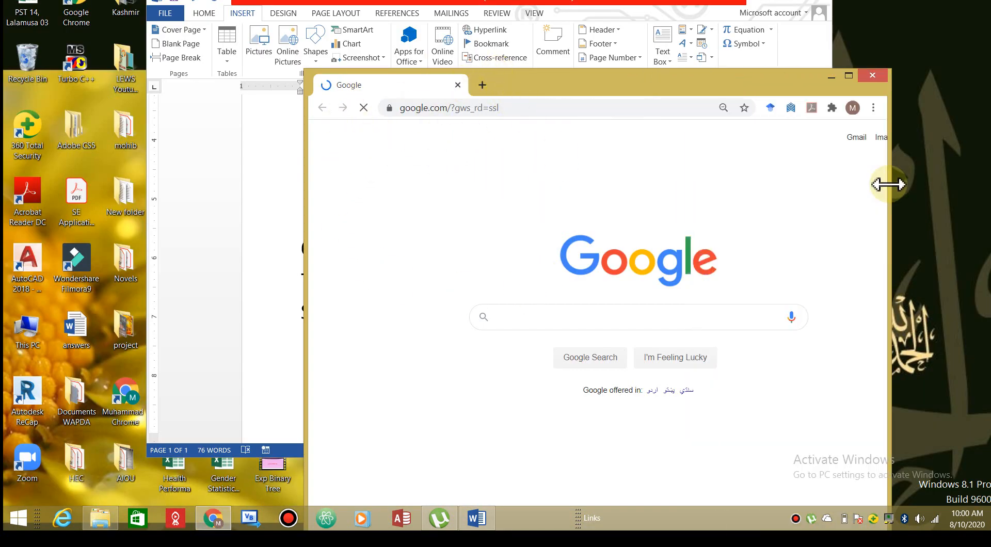
{"action": "left_click", "coordinate": [879, 77]}
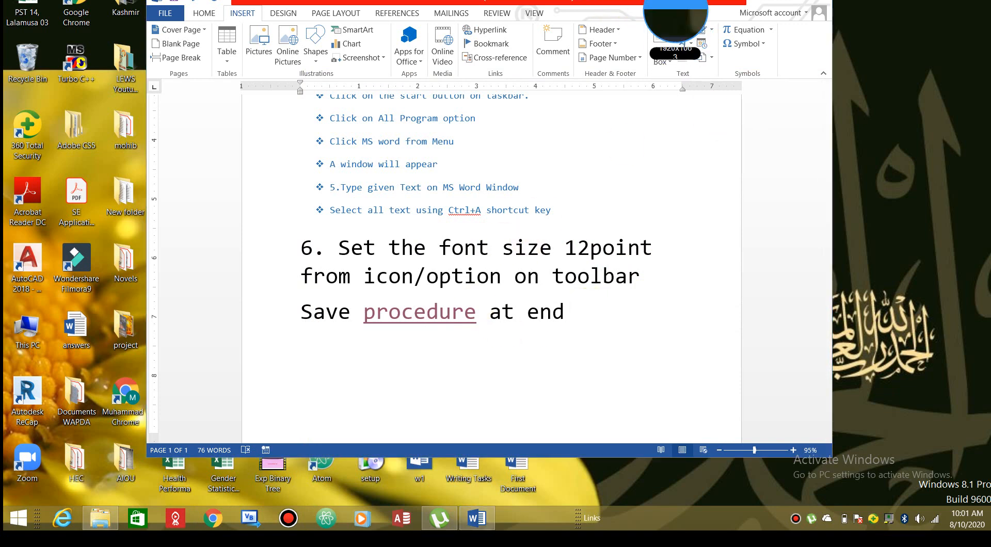
Reposition the Word window and bring up File Explorer on the '2nd year Lectures +Notes' folder
{"action": "left_click_drag", "start_coordinate": [651, 16], "coordinate": [671, 128]}
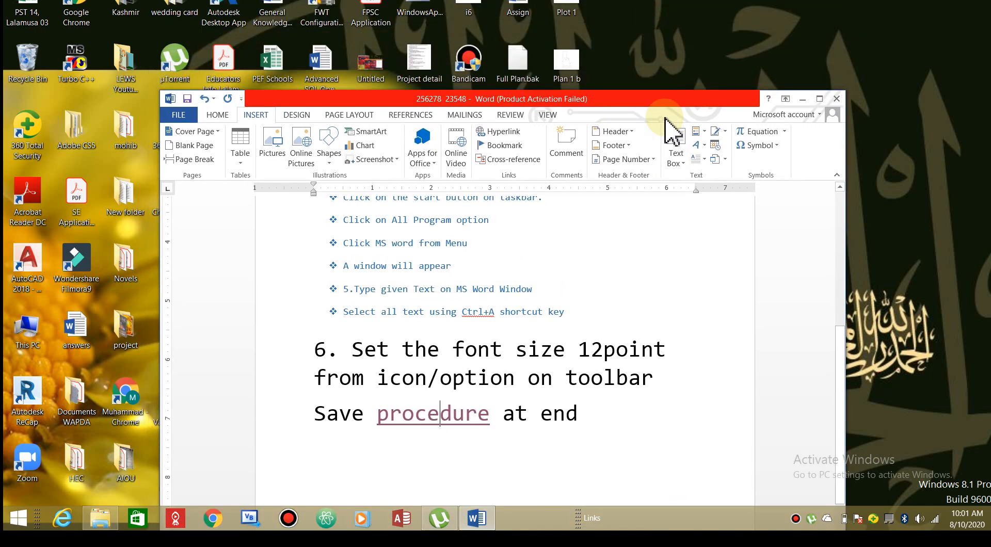
{"action": "left_click_drag", "start_coordinate": [614, 103], "coordinate": [606, 40]}
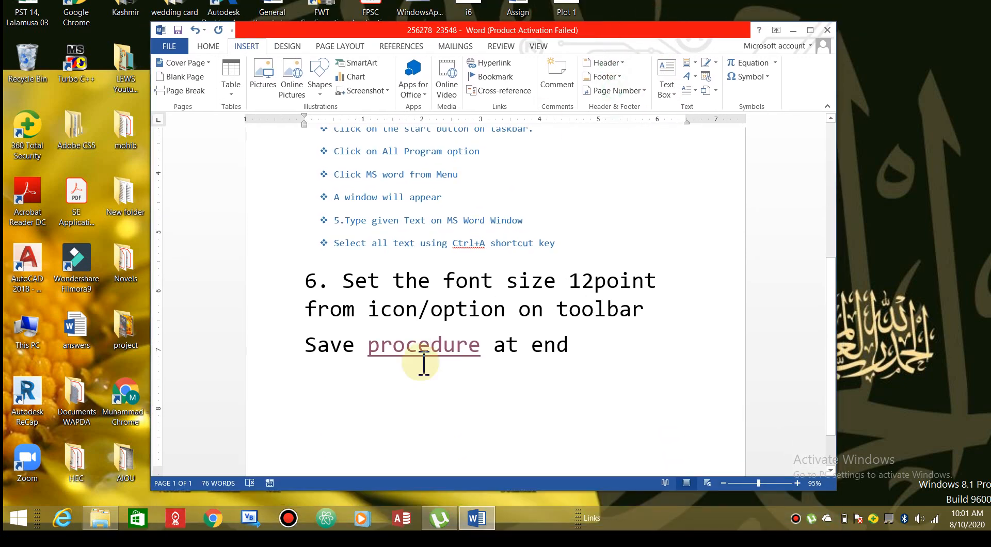
{"action": "mouse_move", "coordinate": [116, 516]}
{"action": "left_click", "coordinate": [112, 467]}
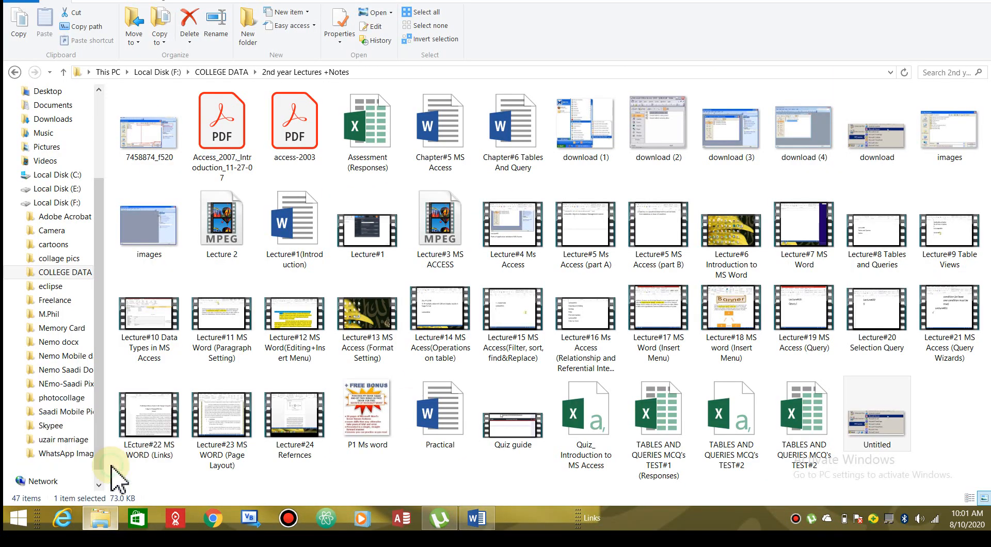
Open the P1 Ms word picture in Photo Viewer, zoom in, then close it and return to Word
{"action": "double_click", "coordinate": [375, 405]}
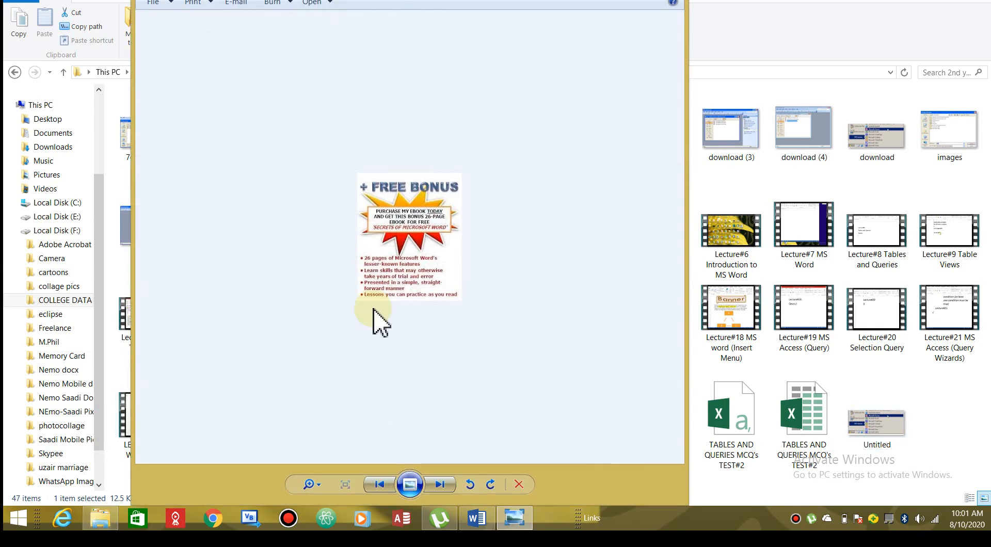
{"action": "left_click", "coordinate": [320, 487]}
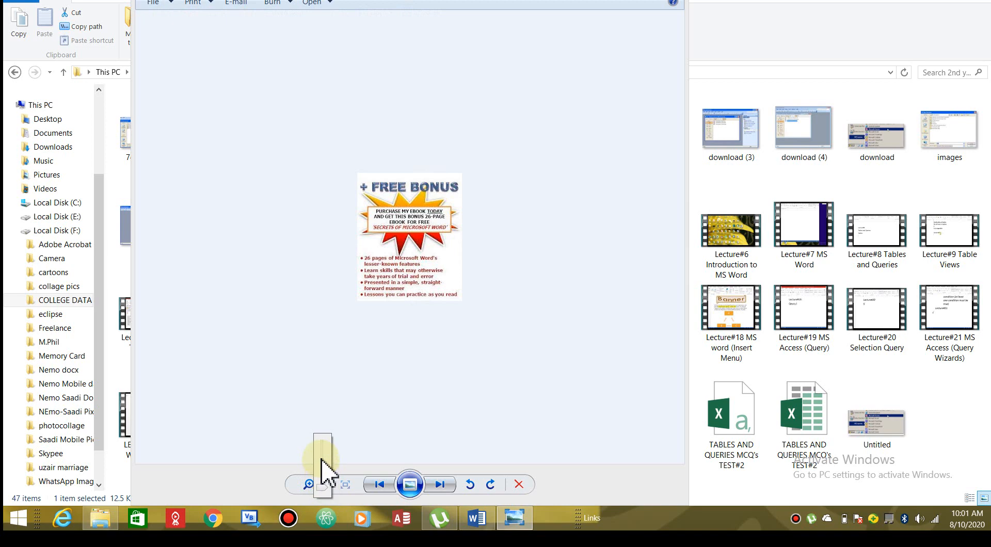
{"action": "left_click", "coordinate": [320, 458]}
{"action": "left_click", "coordinate": [318, 486]}
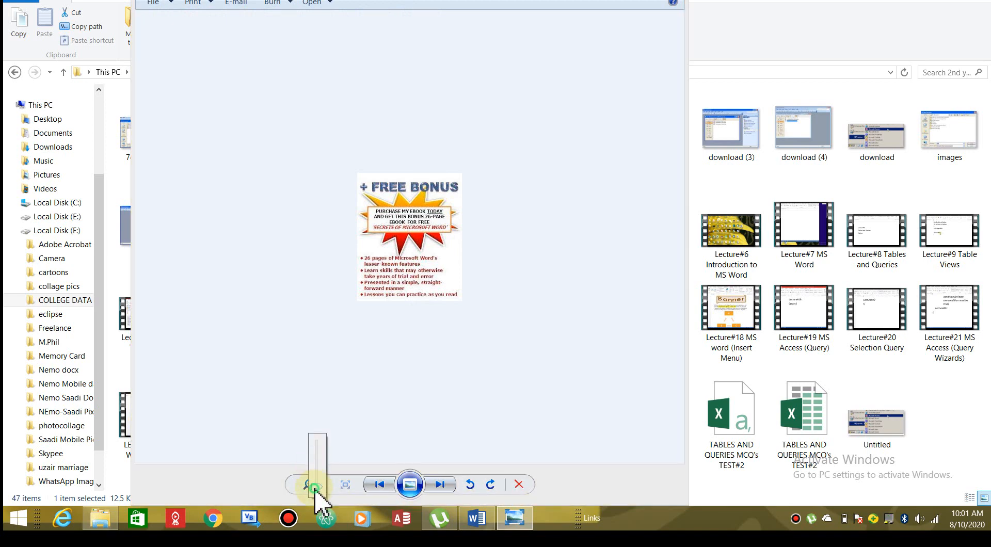
{"action": "left_click_drag", "start_coordinate": [315, 489], "coordinate": [315, 471]}
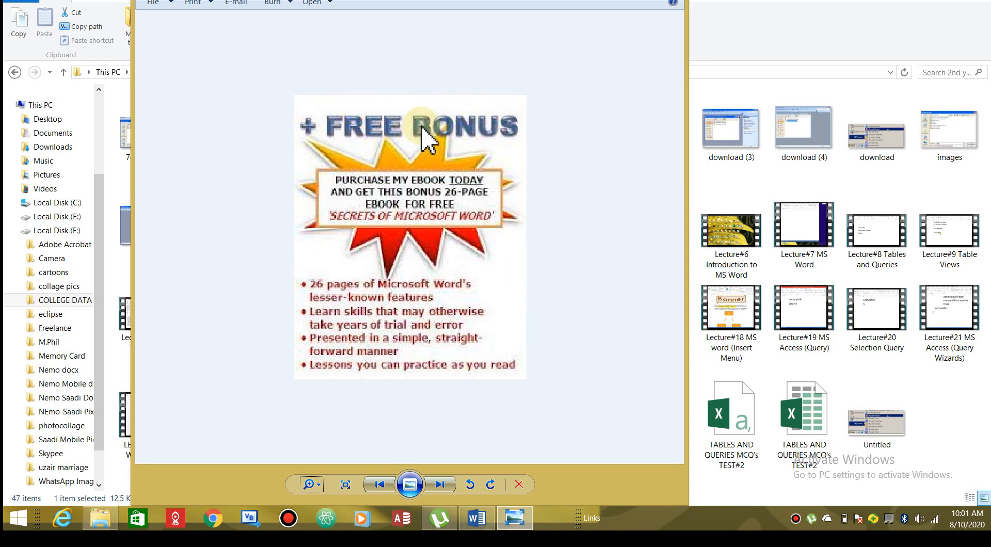
{"action": "left_click", "coordinate": [671, 1]}
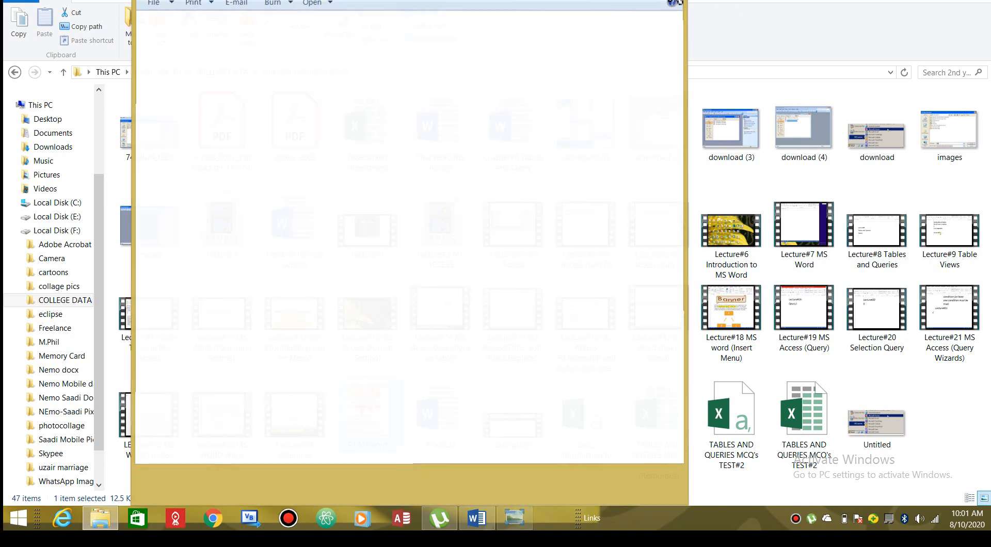
{"action": "left_click", "coordinate": [479, 529]}
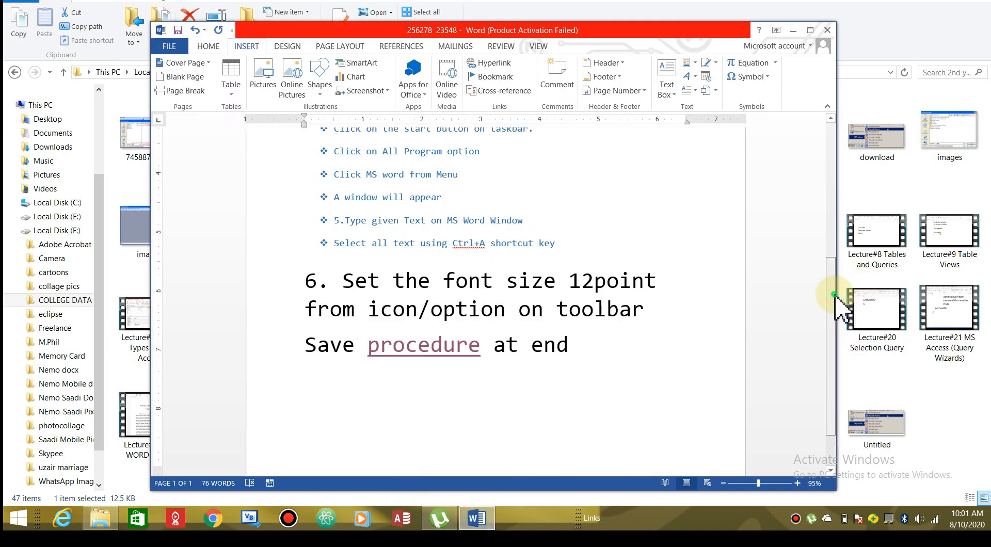
Insert an empty line above the Note line, type '+FREE COURSES' on it, and select it
{"action": "left_click_drag", "start_coordinate": [832, 299], "coordinate": [832, 137]}
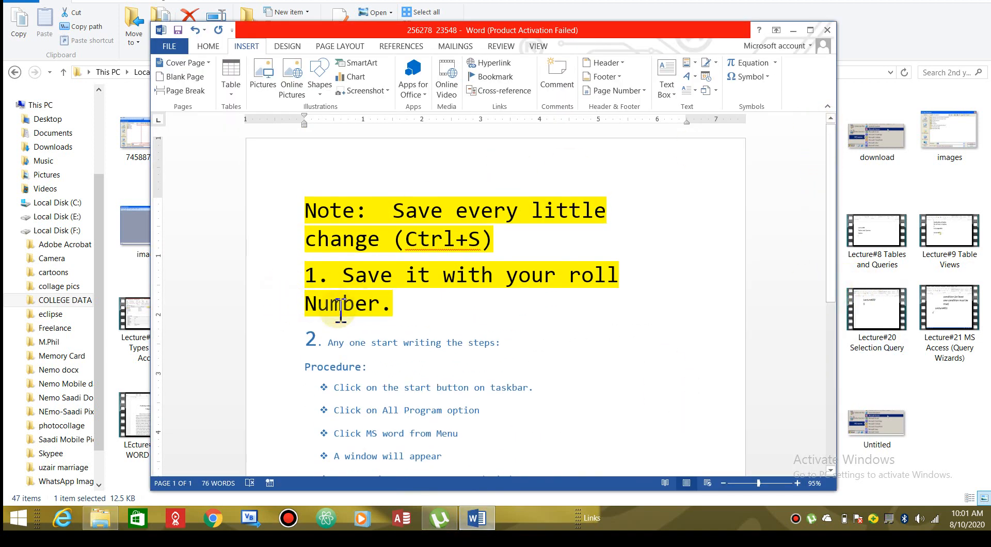
{"action": "left_click", "coordinate": [306, 271]}
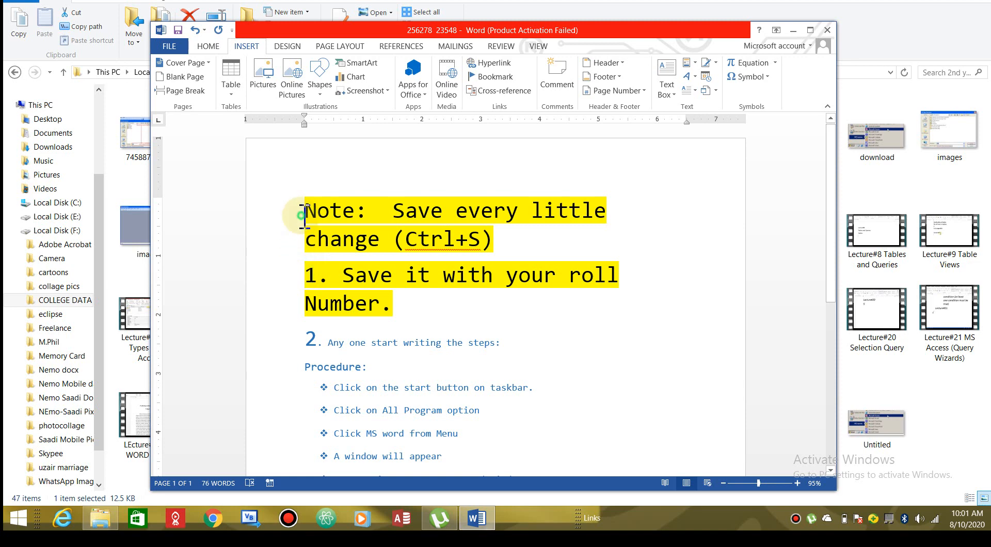
{"action": "key", "text": "Return"}
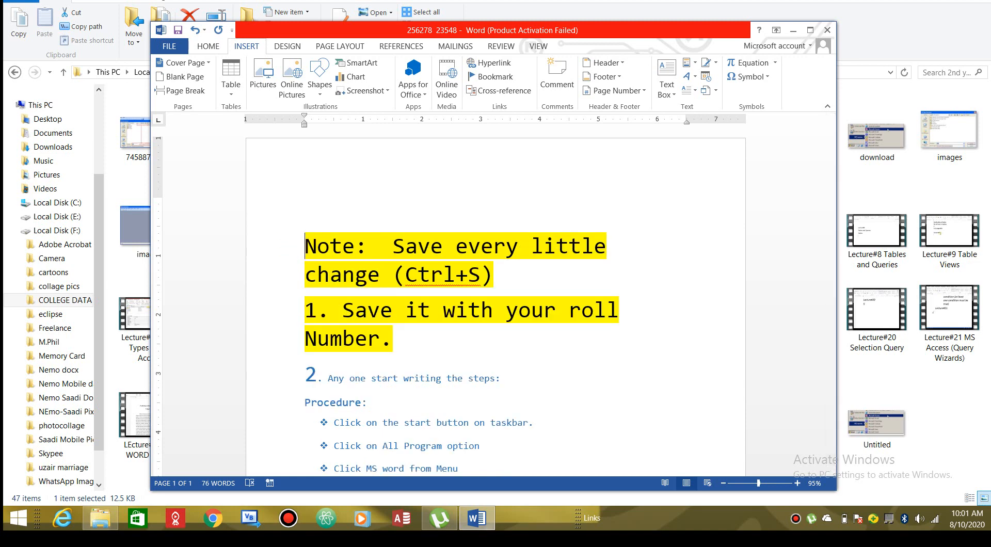
{"action": "left_click", "coordinate": [304, 246]}
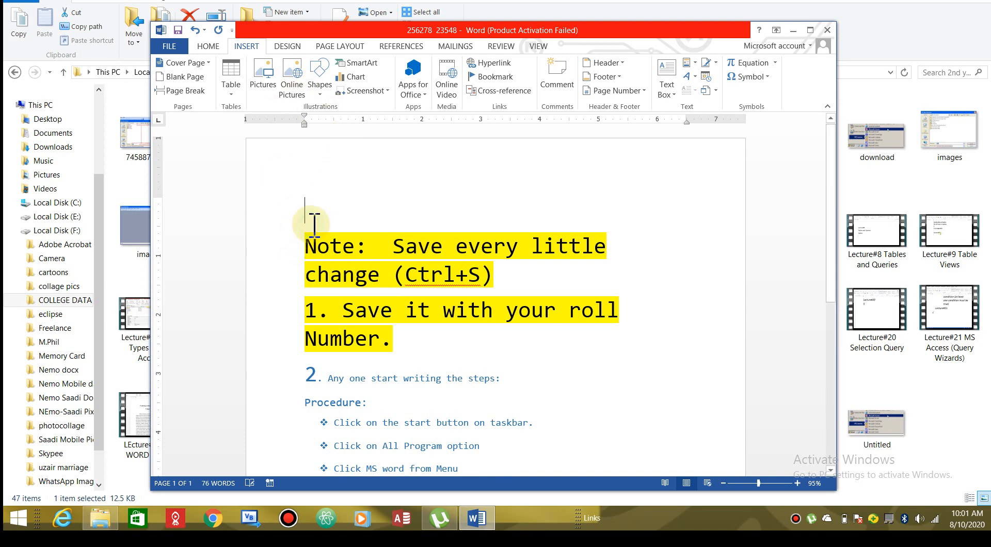
{"action": "type", "text": "+"}
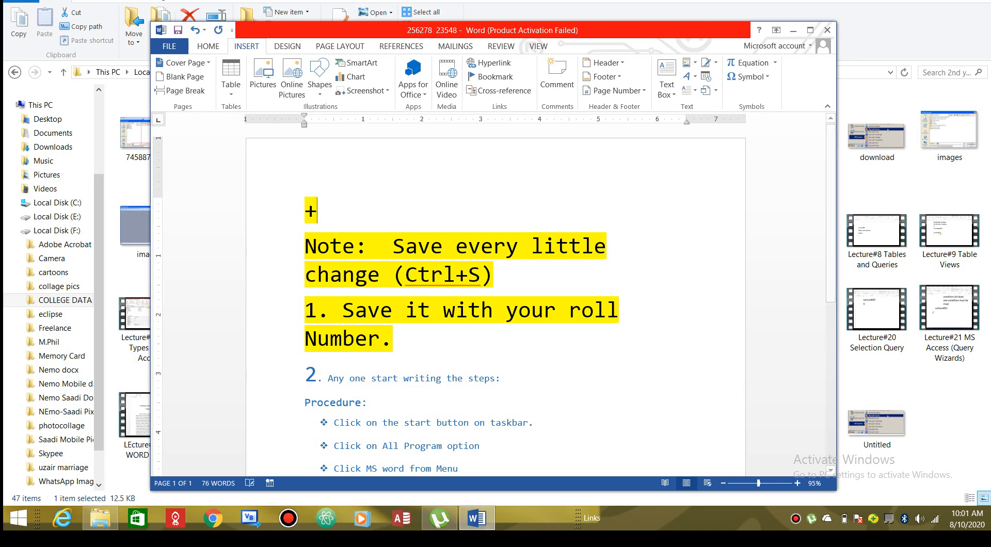
{"action": "type", "text": "FREE "}
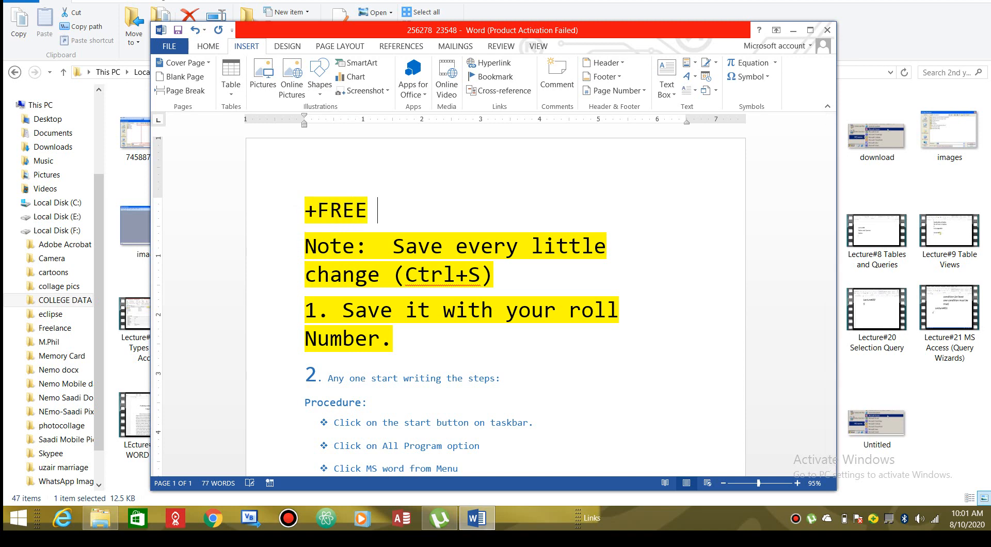
{"action": "type", "text": "COURSES"}
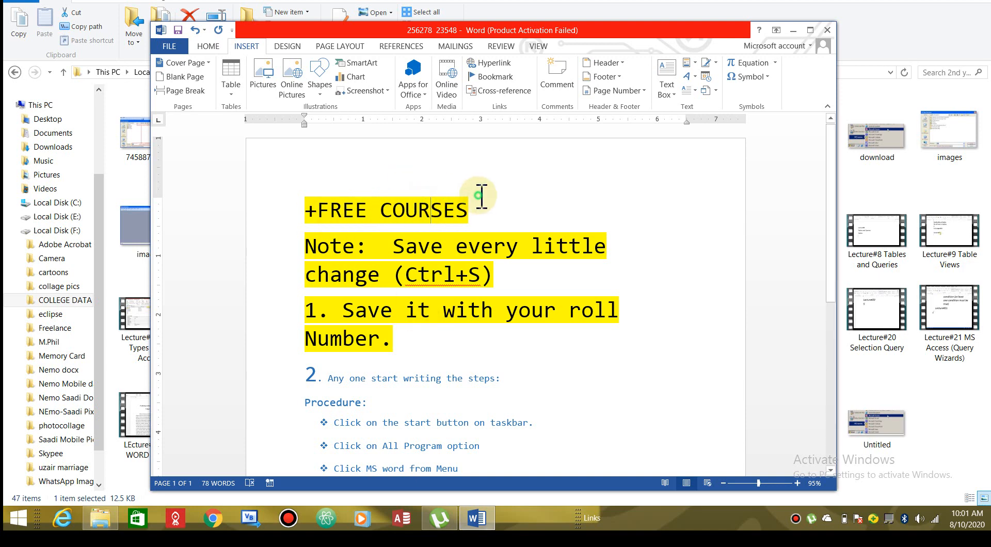
{"action": "left_click_drag", "start_coordinate": [475, 204], "coordinate": [305, 204]}
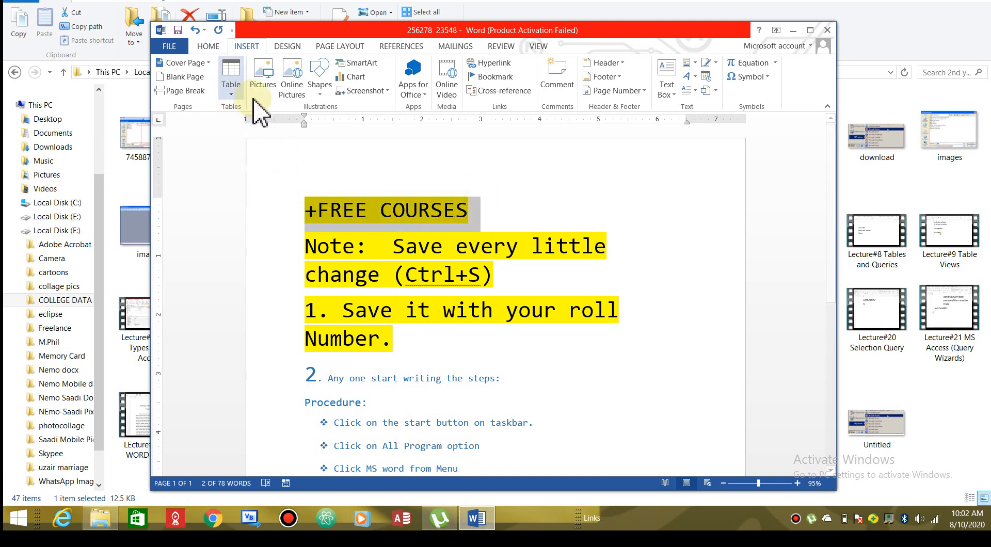
Remove the yellow highlight from +FREE COURSES and make its text dark blue
{"action": "left_click", "coordinate": [209, 47]}
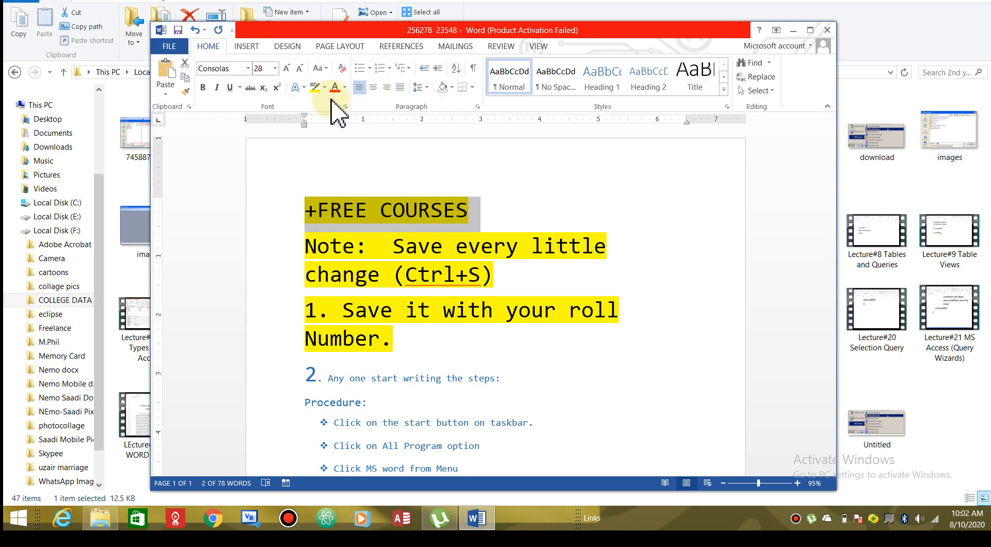
{"action": "left_click", "coordinate": [315, 86]}
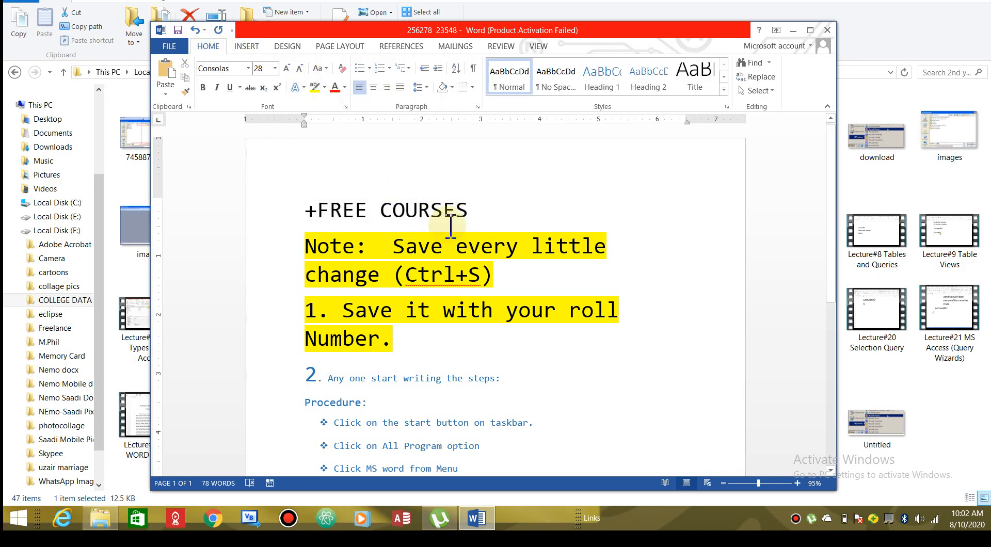
{"action": "left_click_drag", "start_coordinate": [497, 214], "coordinate": [306, 214]}
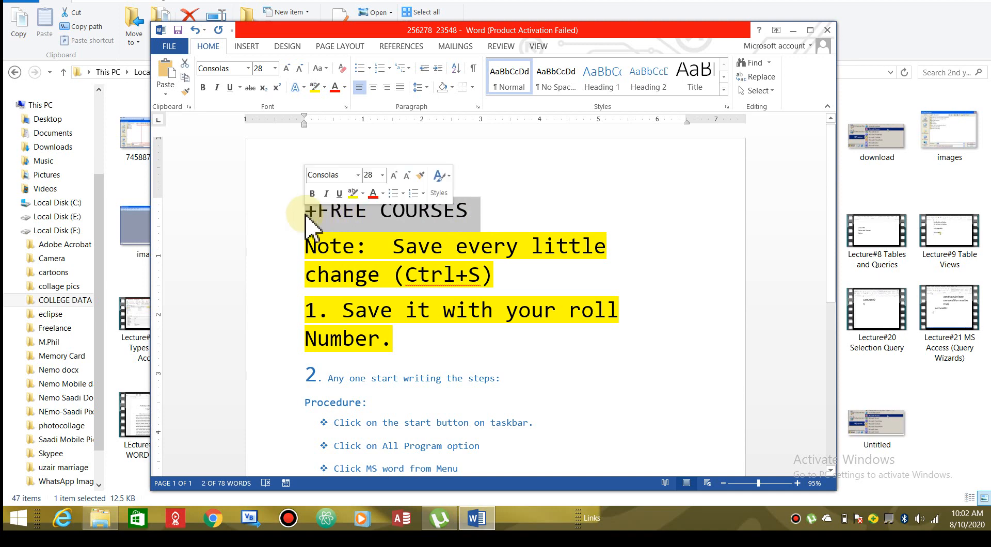
{"action": "left_click", "coordinate": [344, 88]}
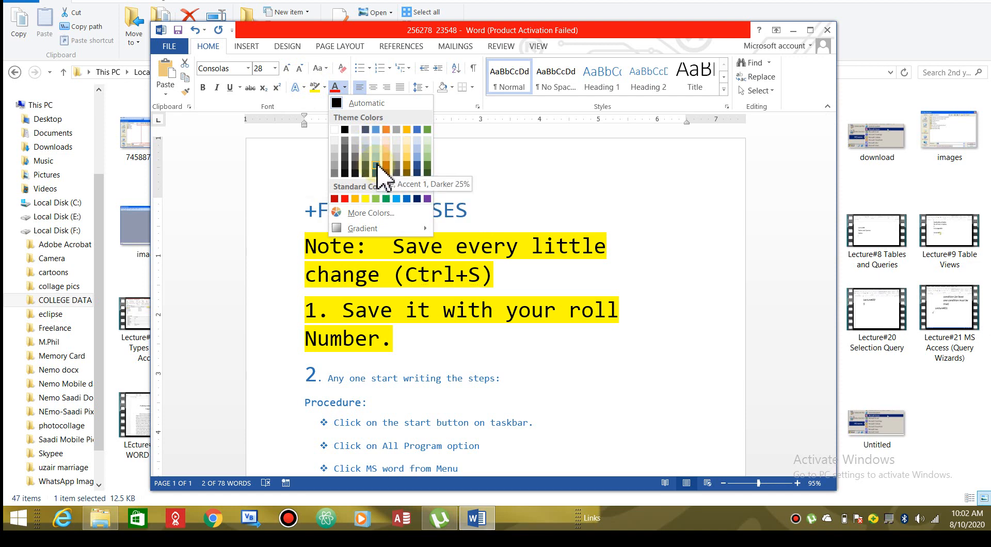
{"action": "left_click", "coordinate": [417, 168]}
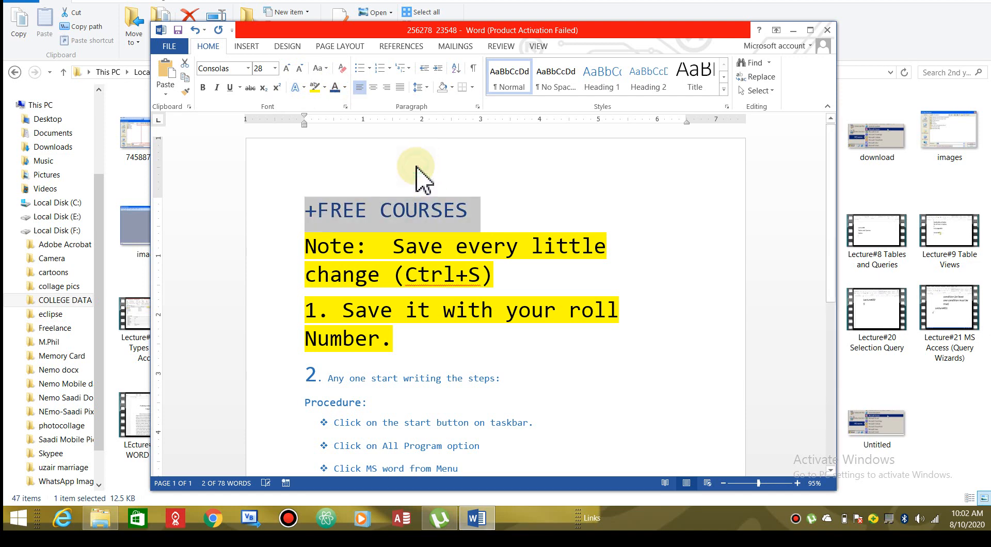
Give the +FREE COURSES heading an Offset Top shadow text effect
{"action": "left_click", "coordinate": [304, 88]}
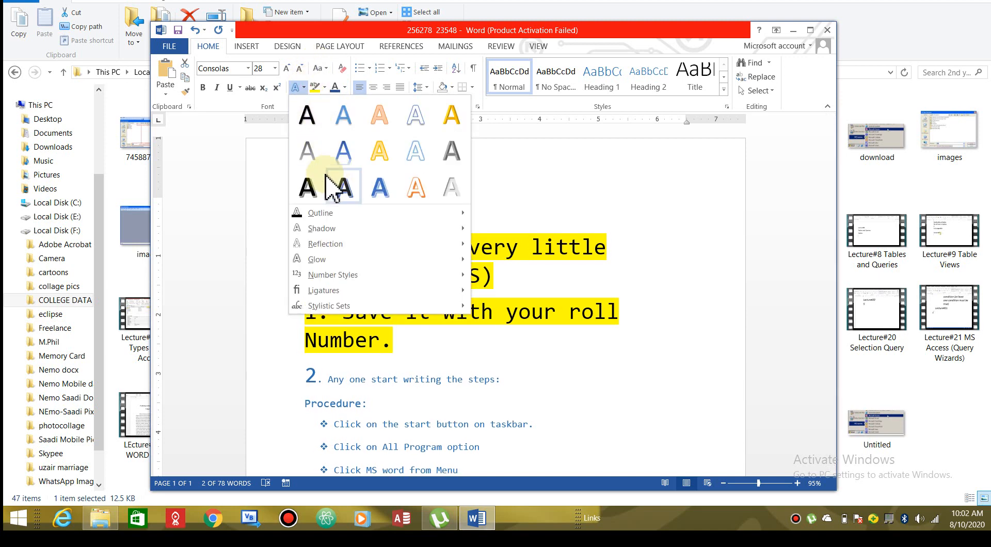
{"action": "mouse_move", "coordinate": [331, 230]}
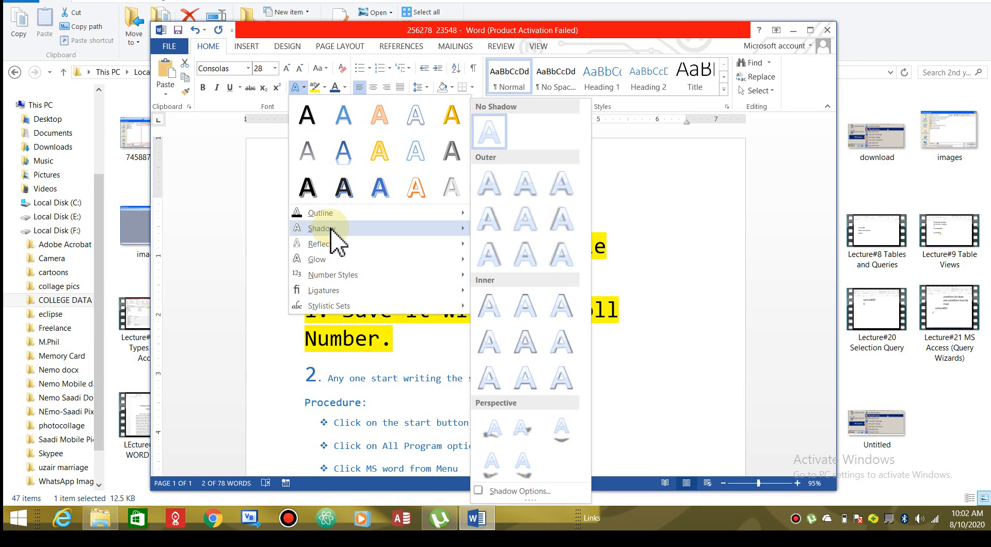
{"action": "left_click", "coordinate": [523, 255]}
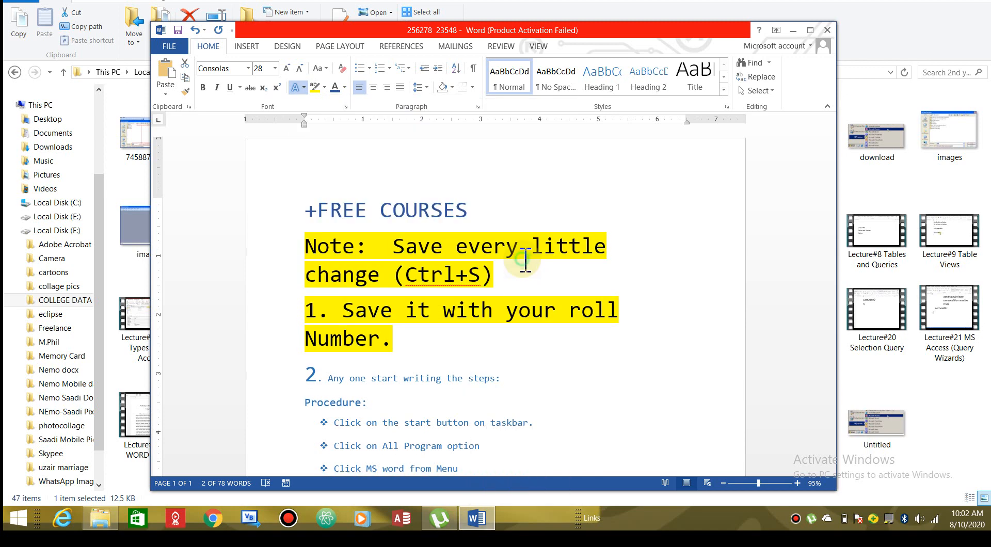
{"action": "left_click", "coordinate": [449, 220]}
Center the +FREE COURSES heading and add an empty line between it and the Note line
{"action": "left_click", "coordinate": [289, 215]}
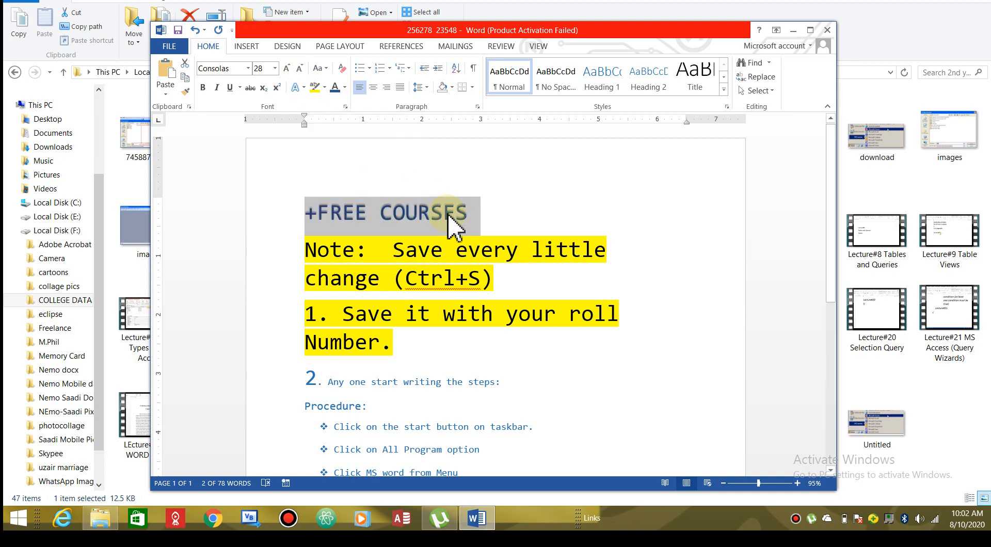
{"action": "left_click", "coordinate": [375, 88]}
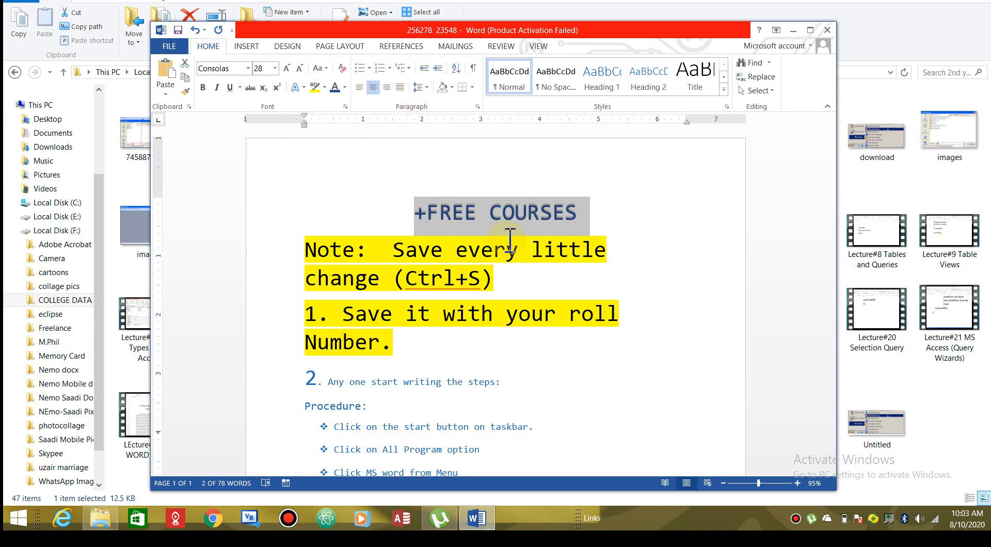
{"action": "left_click", "coordinate": [589, 225]}
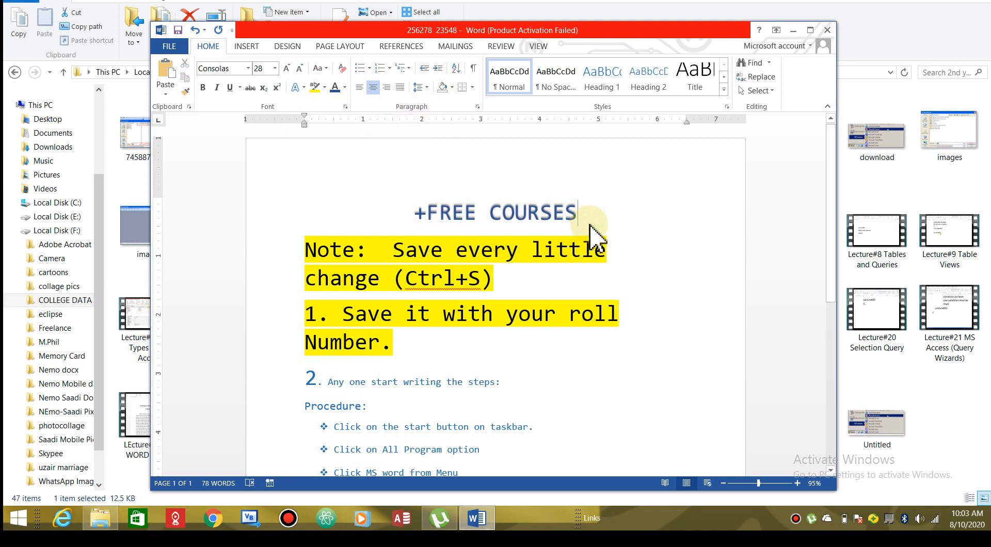
{"action": "key", "text": "Return"}
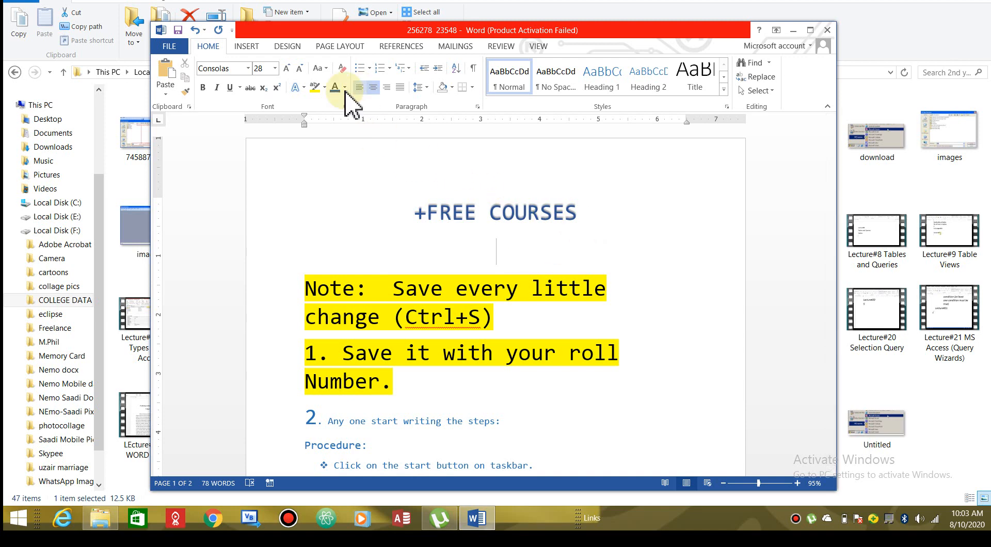
Open the Shapes gallery from the INSERT ribbon
{"action": "left_click", "coordinate": [247, 46]}
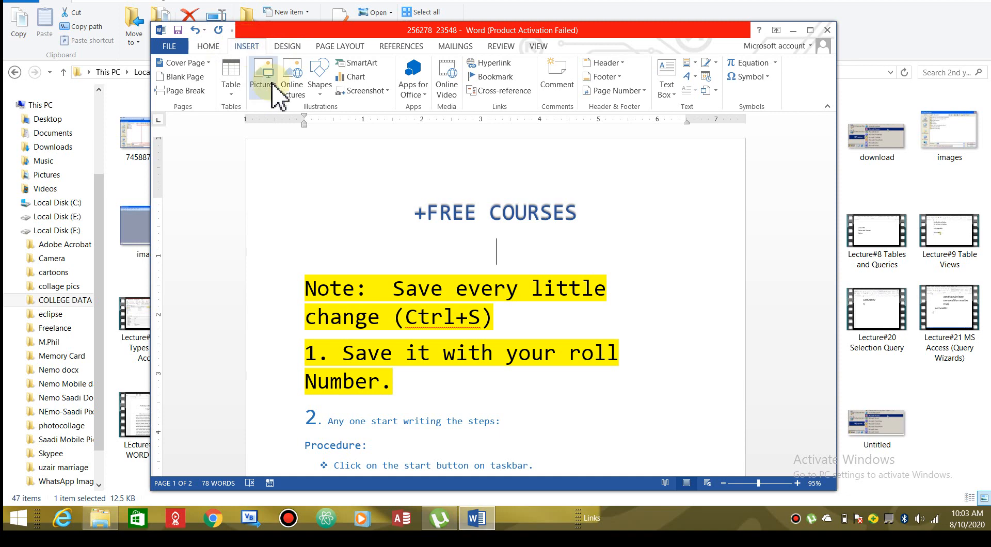
{"action": "left_click", "coordinate": [320, 97]}
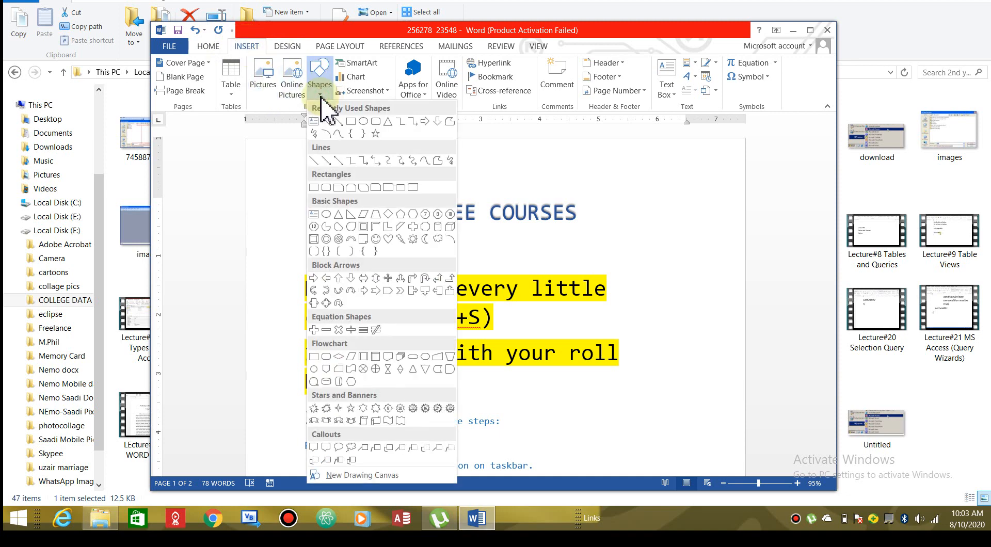